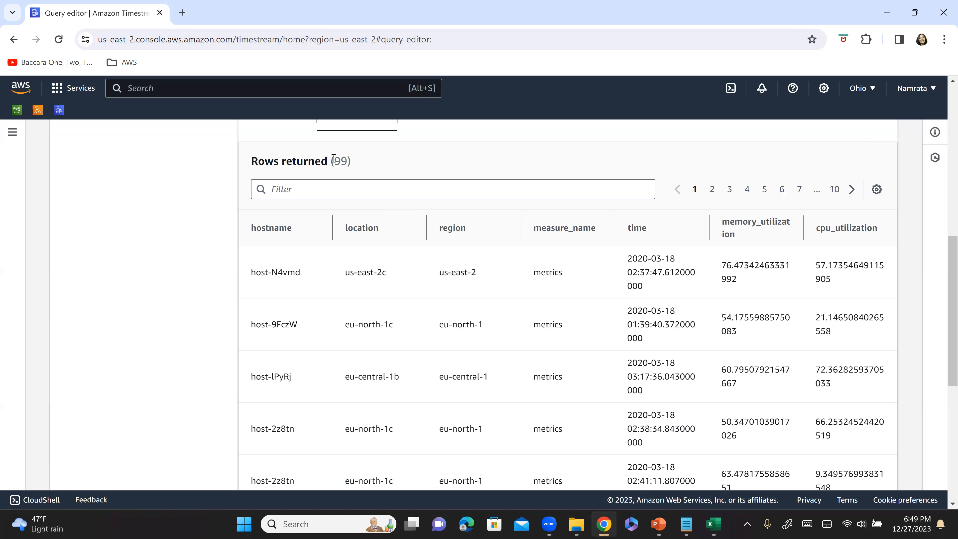
Examine the query's returned rows, checking the row count and the dates in the time column.
double_click(341, 160)
drag(628, 259, 683, 260)
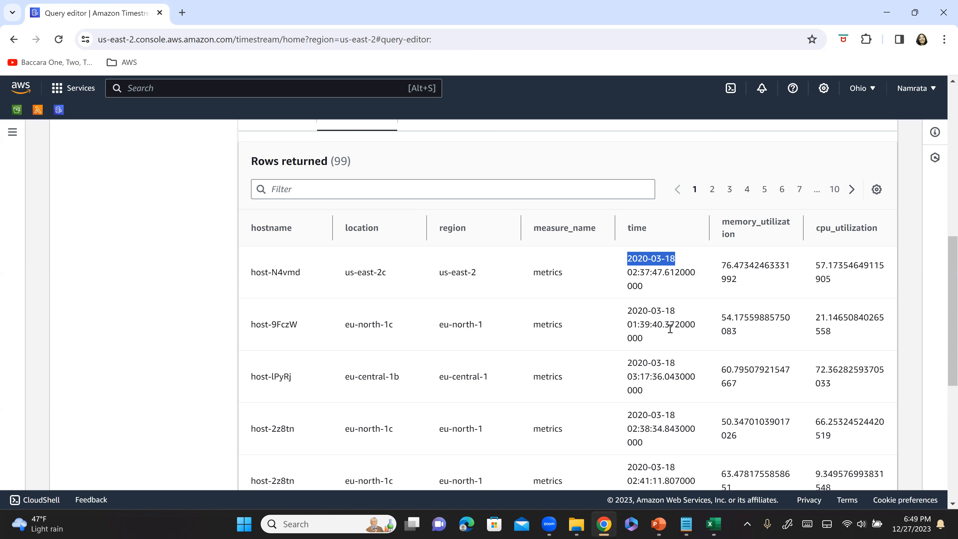
scroll(671, 329, down, 5)
scroll(669, 335, down, 3)
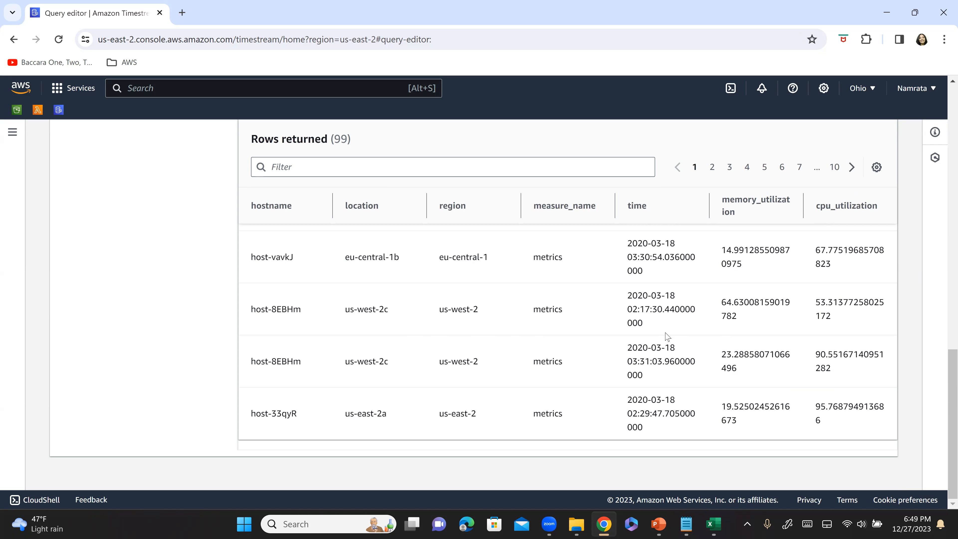
scroll(637, 324, up, 5)
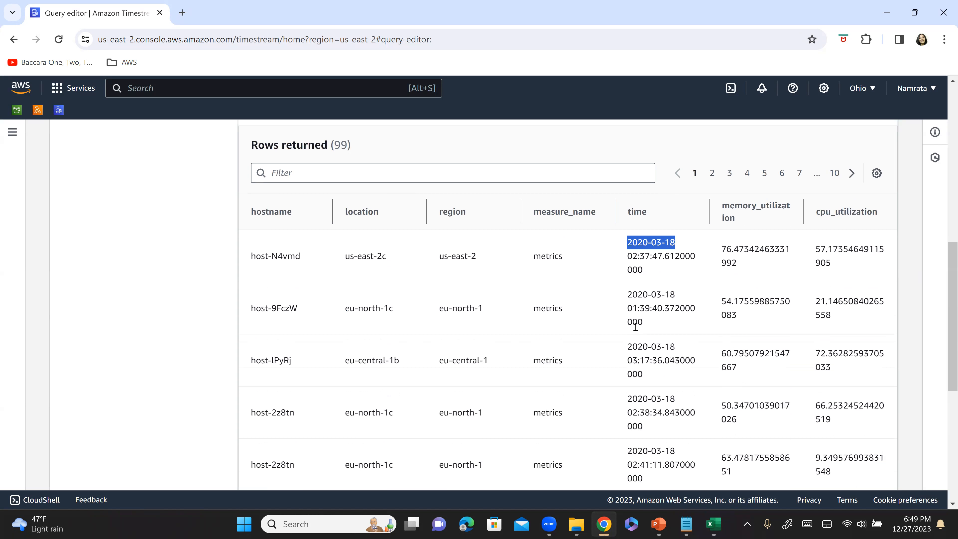
click(646, 318)
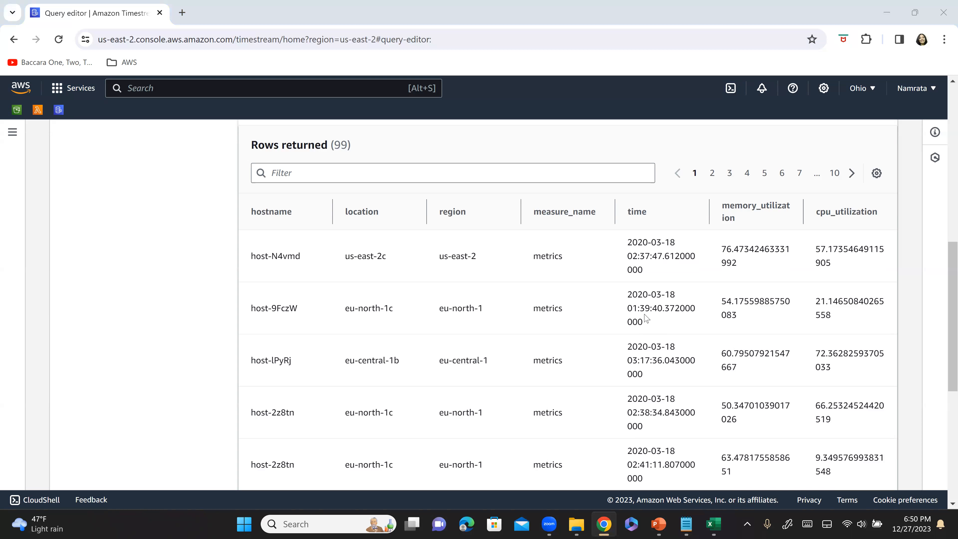
Switch to batch-load-sample-file.csv in Excel and inspect the whole time column.
key(alt+Tab)
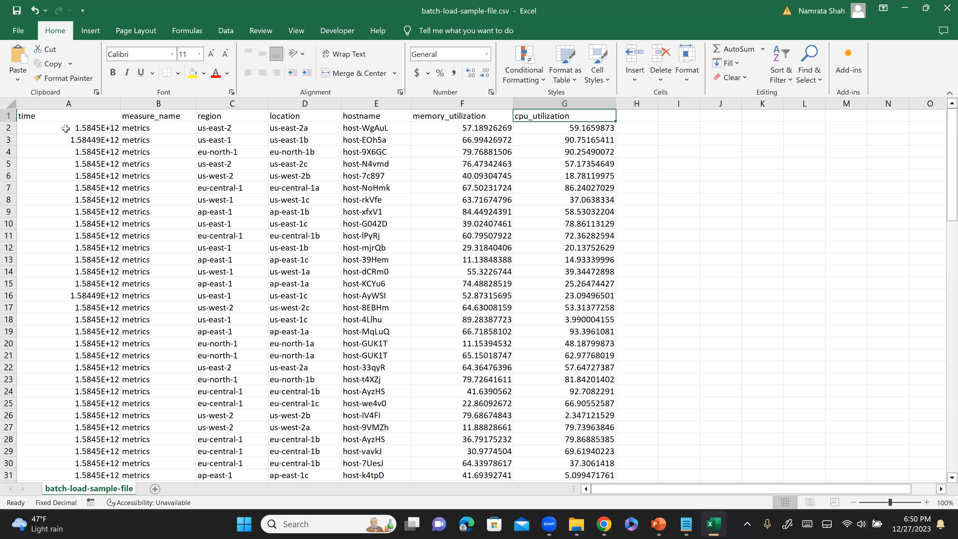
click(83, 103)
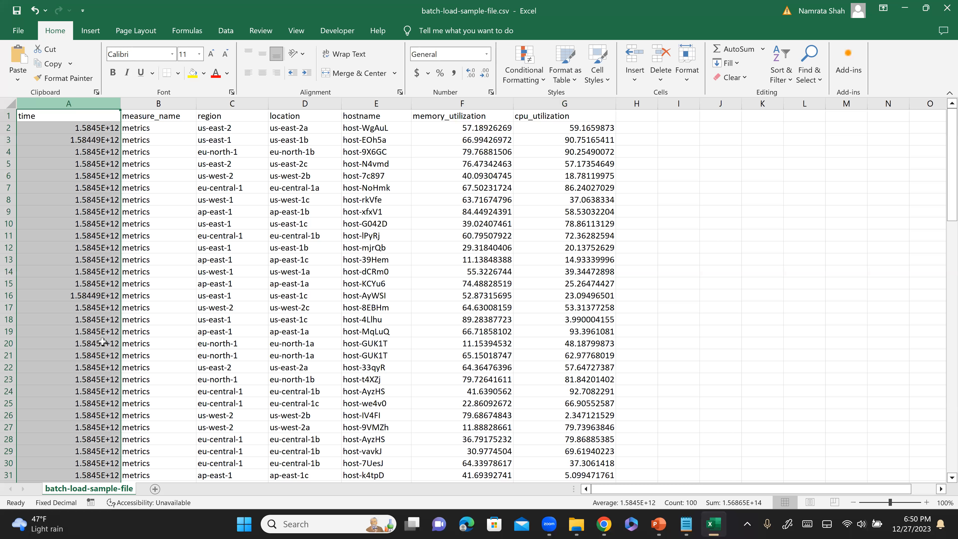
click(512, 299)
Add filters to the header row and filter the region column to show only ap-east-1.
click(7, 116)
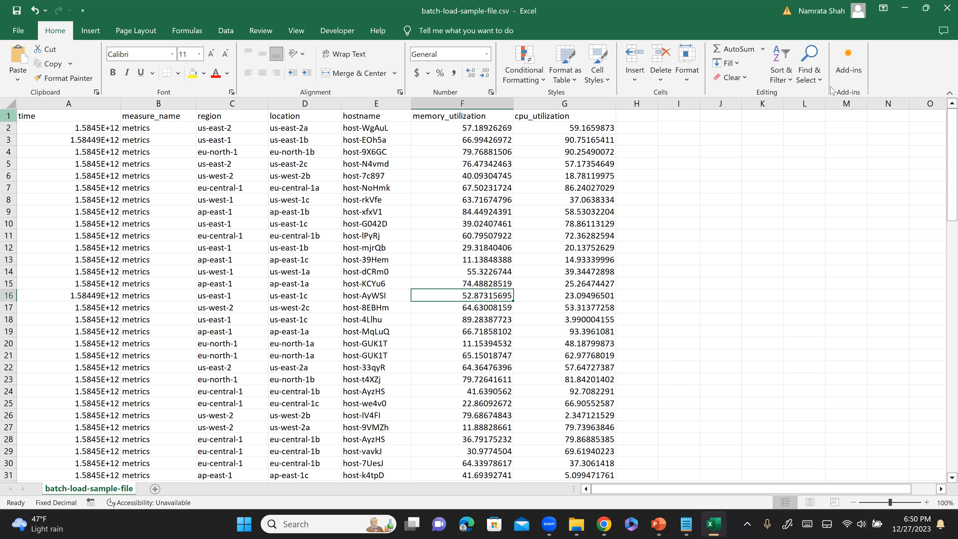
click(787, 82)
click(804, 138)
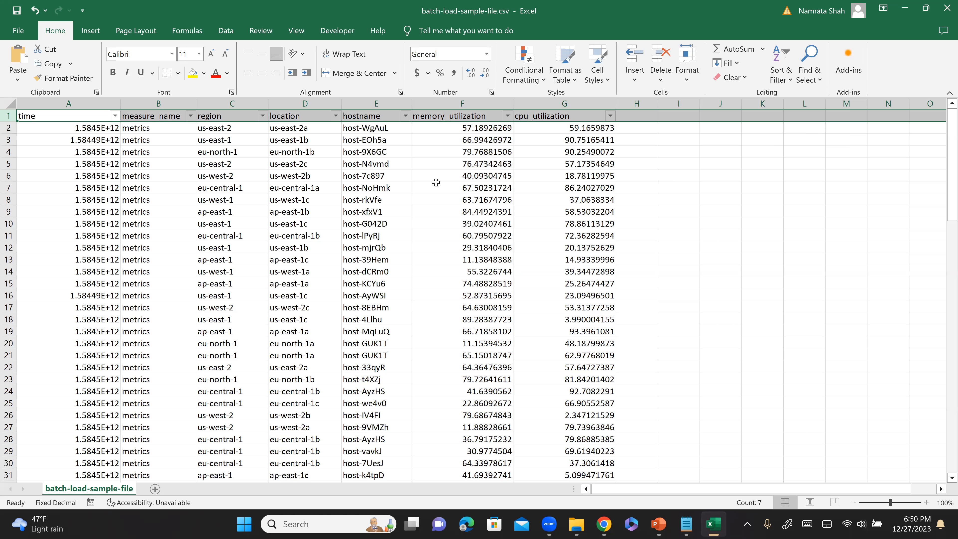
click(262, 116)
click(161, 258)
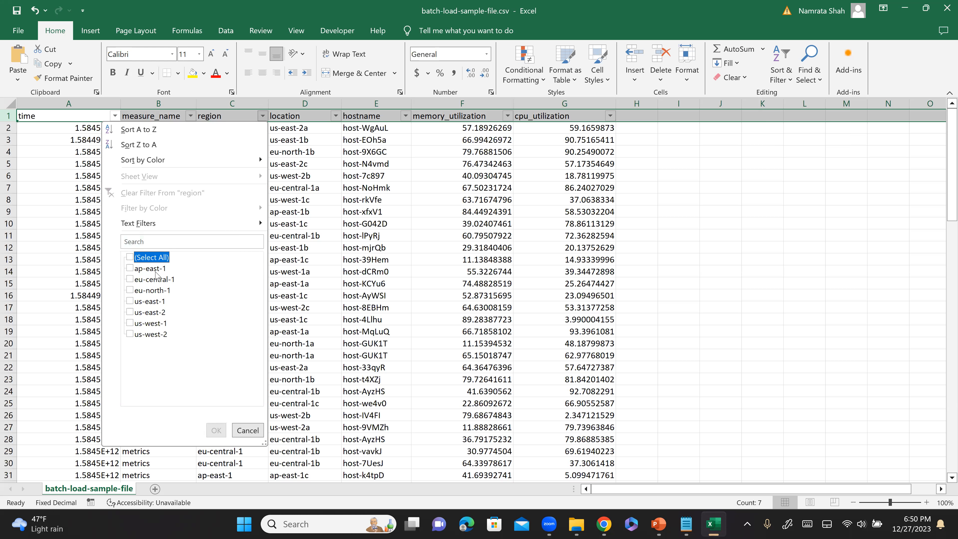
click(155, 271)
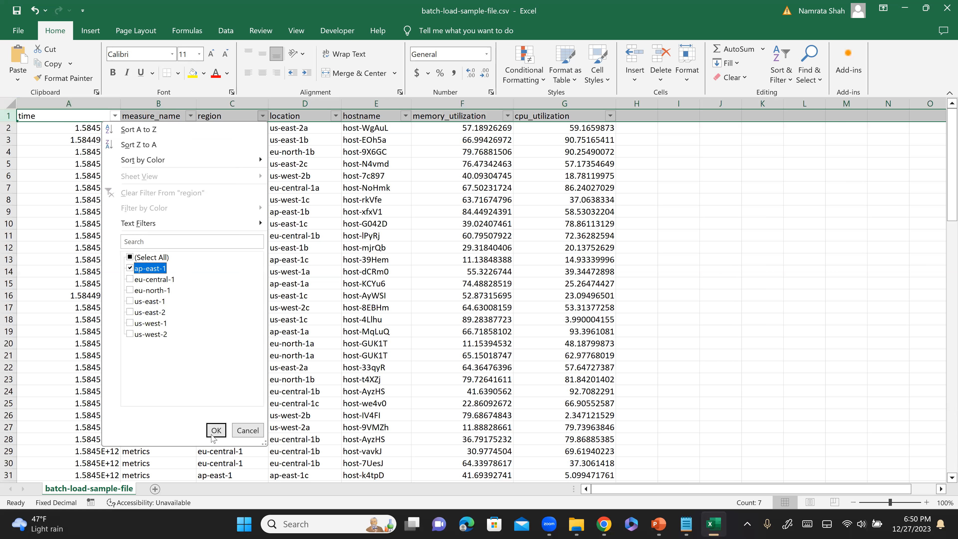
click(216, 430)
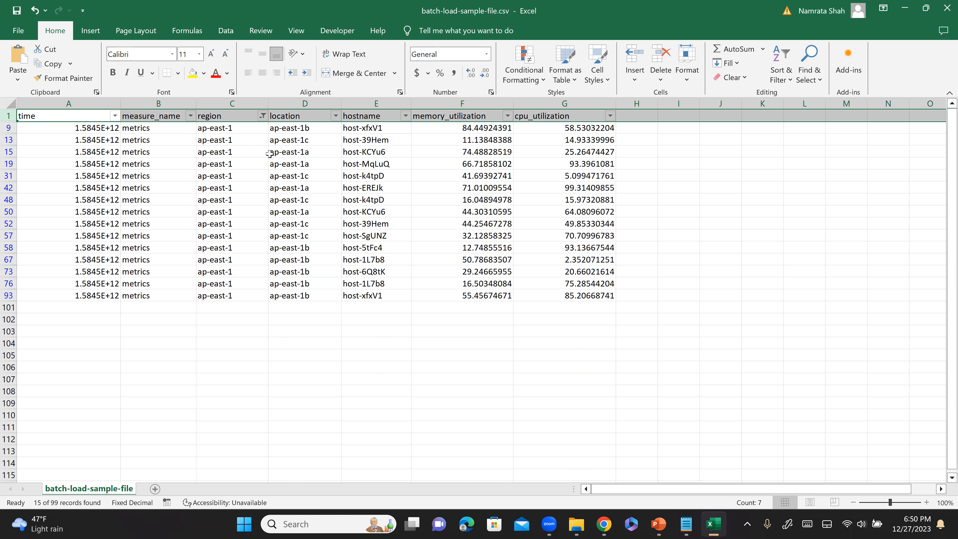
Check the averages of the filtered memory_utilization values and of the filtered cpu_utilization values.
click(450, 132)
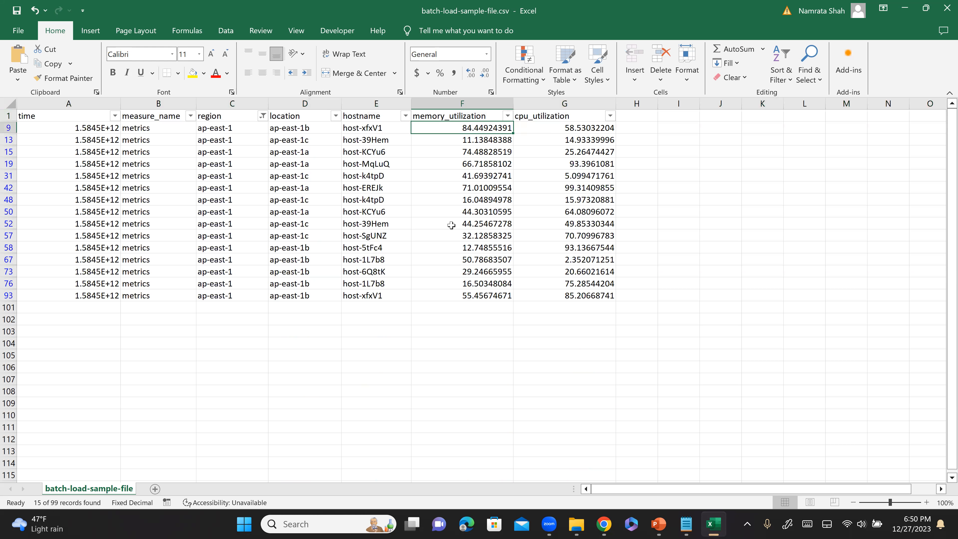
shift+click(448, 296)
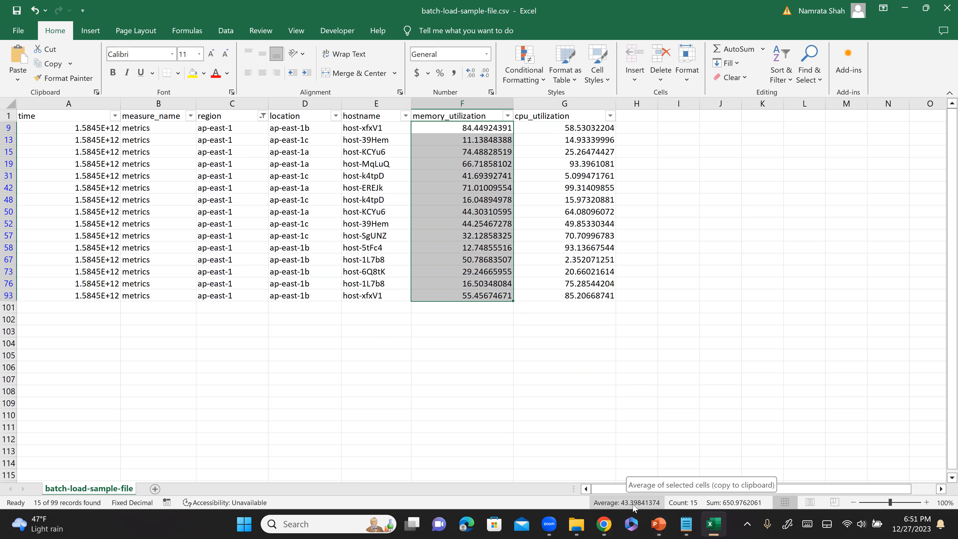
click(553, 129)
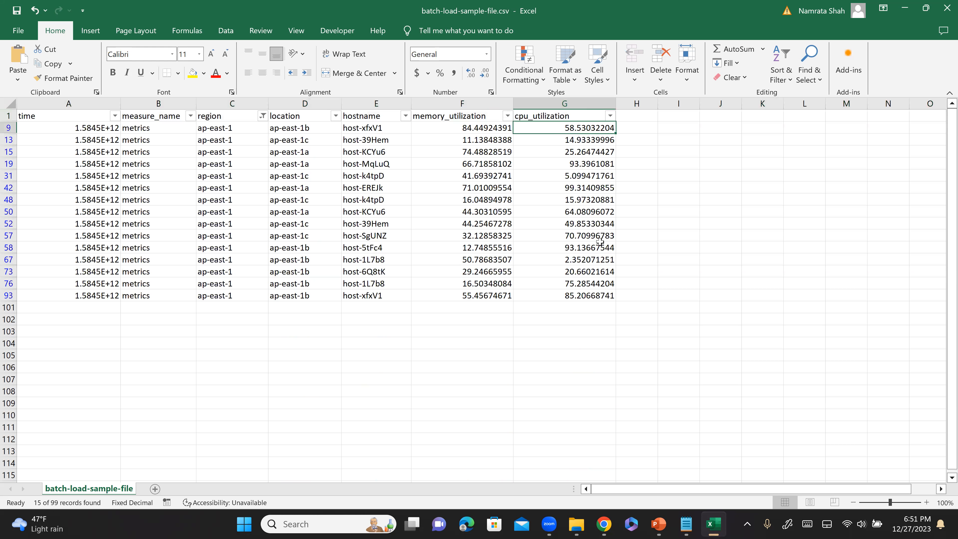
shift+click(578, 296)
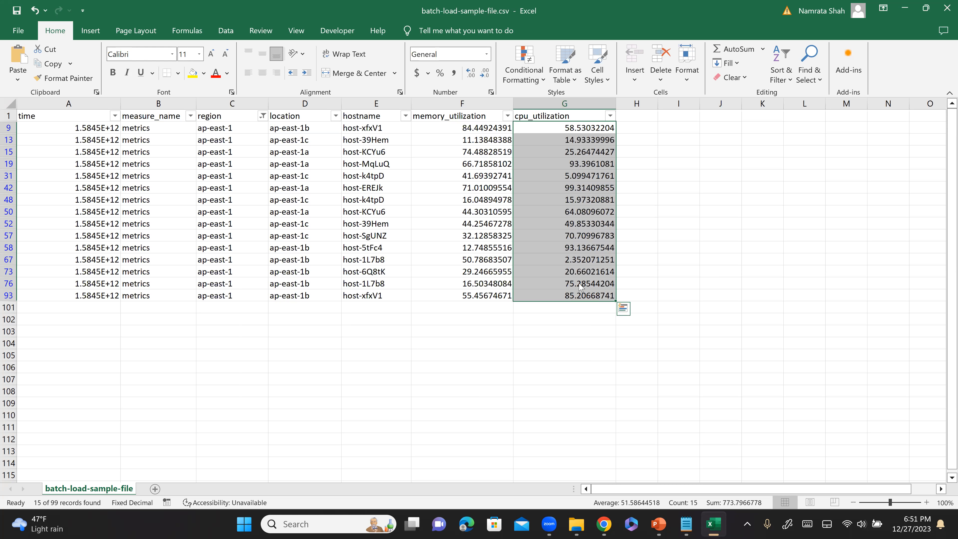
click(579, 283)
Switch to the PowerPoint slide show and advance to the "Step 5 – Create your query" slide.
key(alt+Tab)
key(alt+Tab)
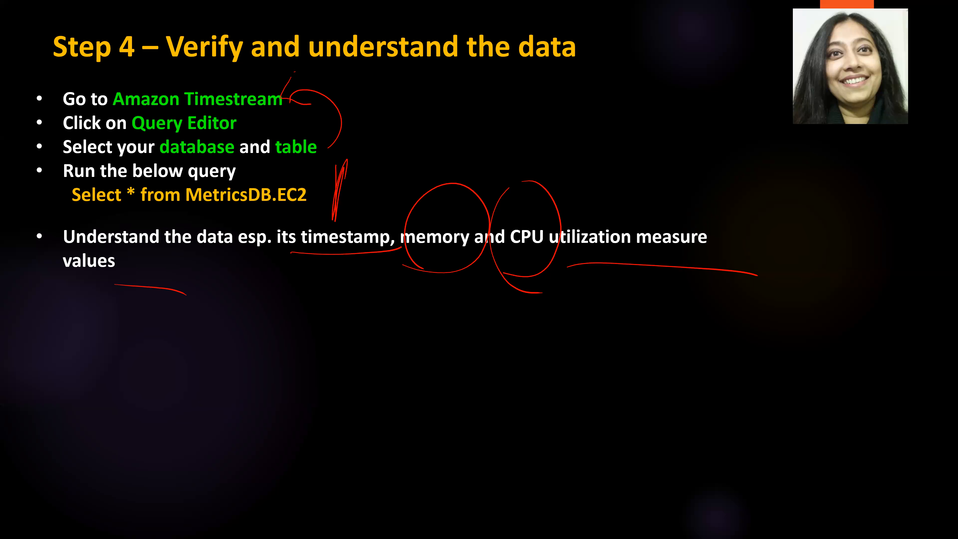
drag(26, 55, 103, 1)
key(Right)
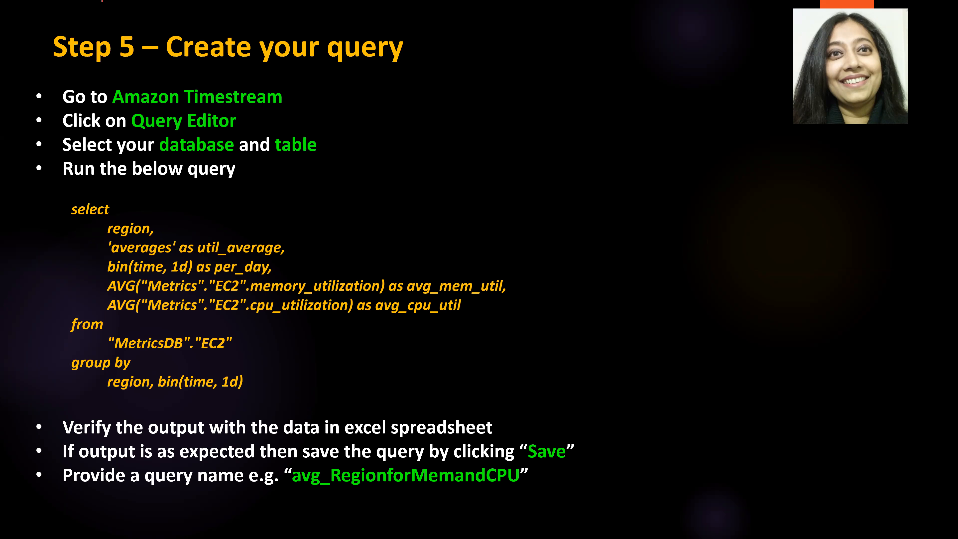
Switch to the Amazon Timestream query editor in Chrome.
key(alt+Tab)
key(alt+Tab)
key(Tab)
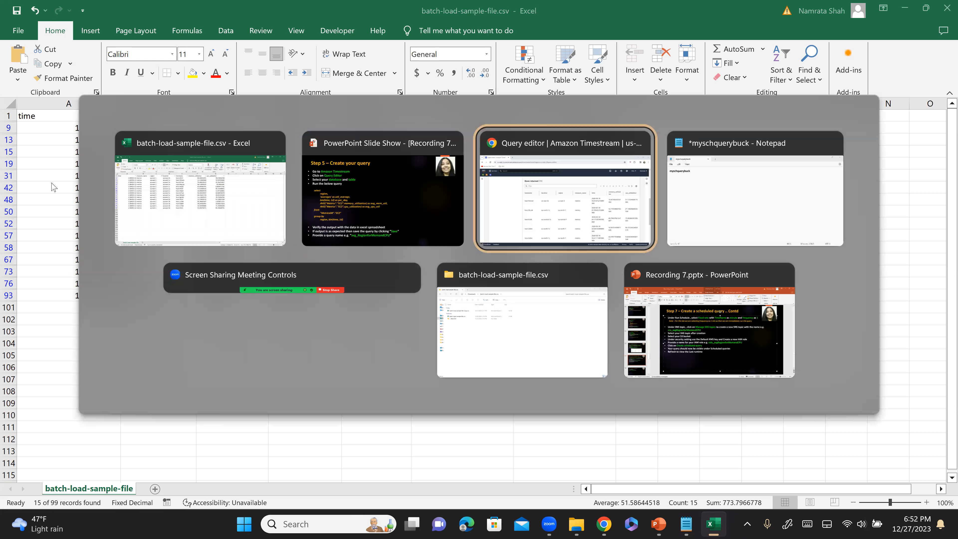
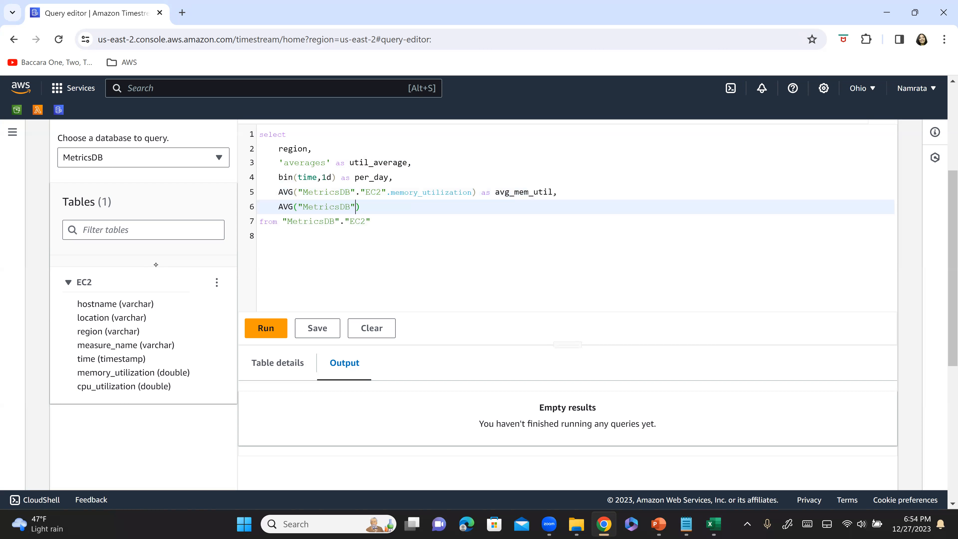
Complete the second average on line 6 as AVG("MetricsDB"."EC2".cpu_utilization) with the alias avg_cpu_util.
key(Return)
text(."EC2".)
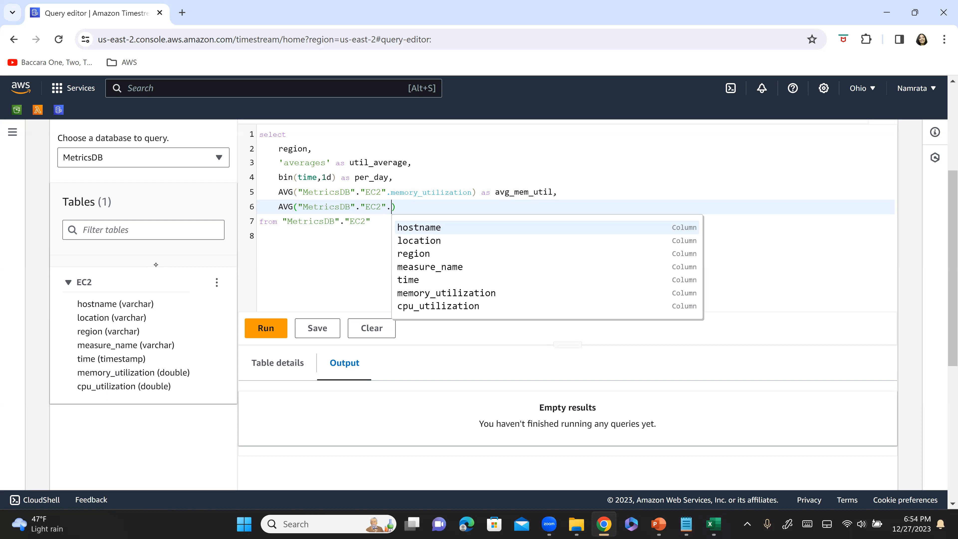
key(Down)
key(Down)
key(Down)
key(Down)
key(Down)
key(Down)
key(Return)
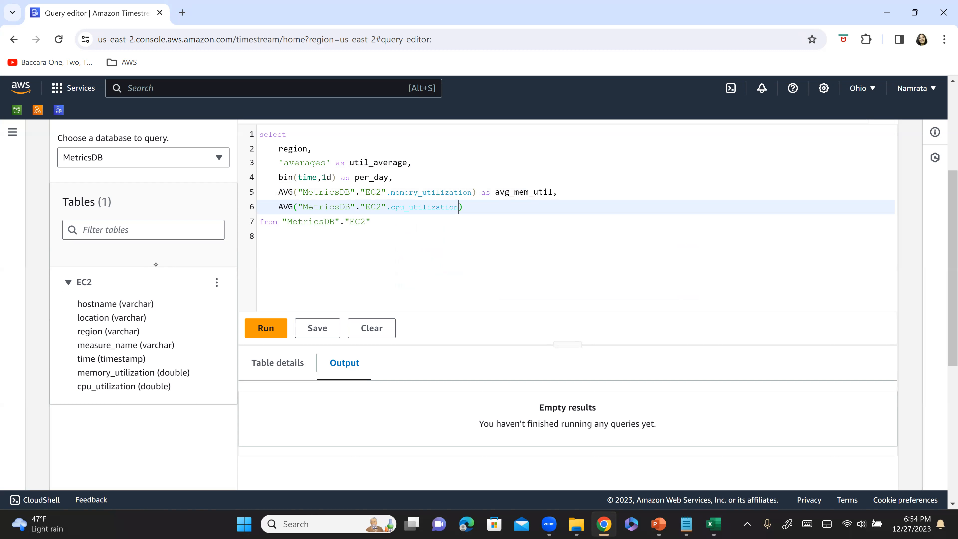
text(as cpavg_util)
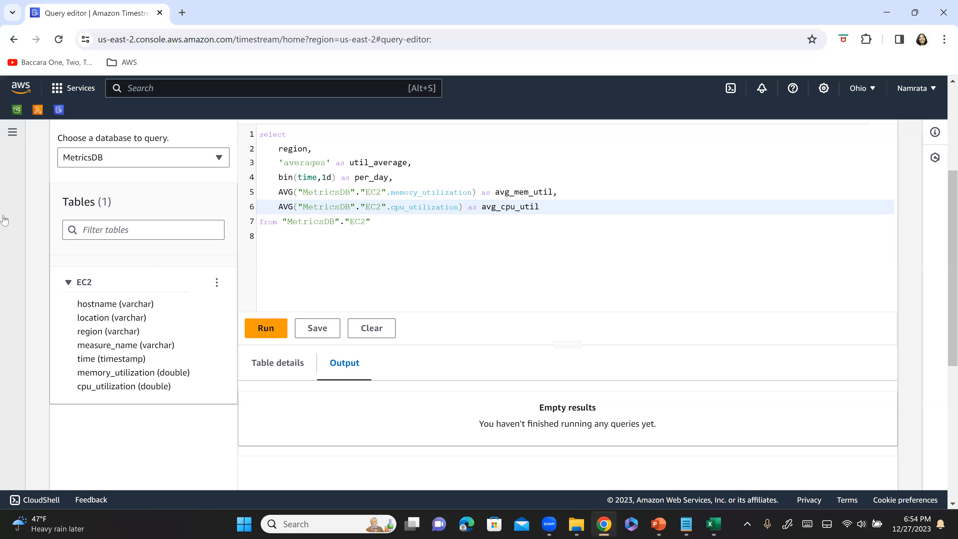
Add a group by clause below the from line that groups by region, bin(time,1d).
key(Down)
key(Return)
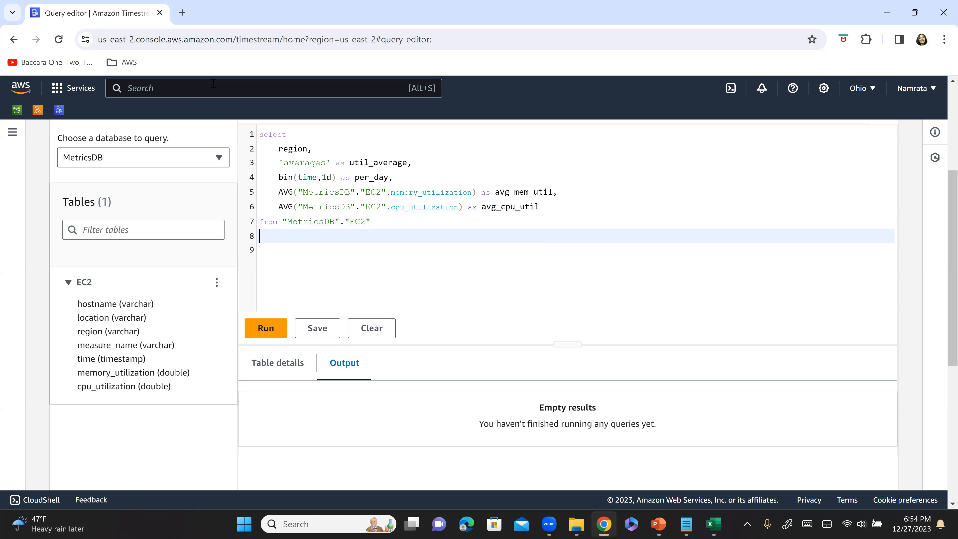
text(groupby)
key(Left)
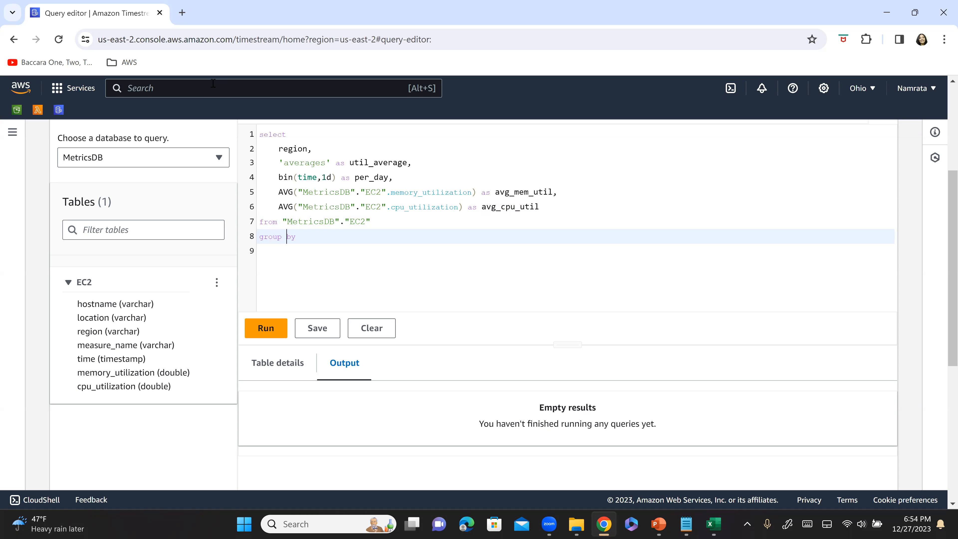
text(region, bin()
key(ctrl+space)
text(tim)
key(Return)
key(BackSpace)
key(BackSpace)
key(BackSpace)
key(BackSpace)
text(time,1d)
Review the enlarged query line by line, from the selected columns and aliases to the source table and group by clause.
scroll(512, 240, up, 3)
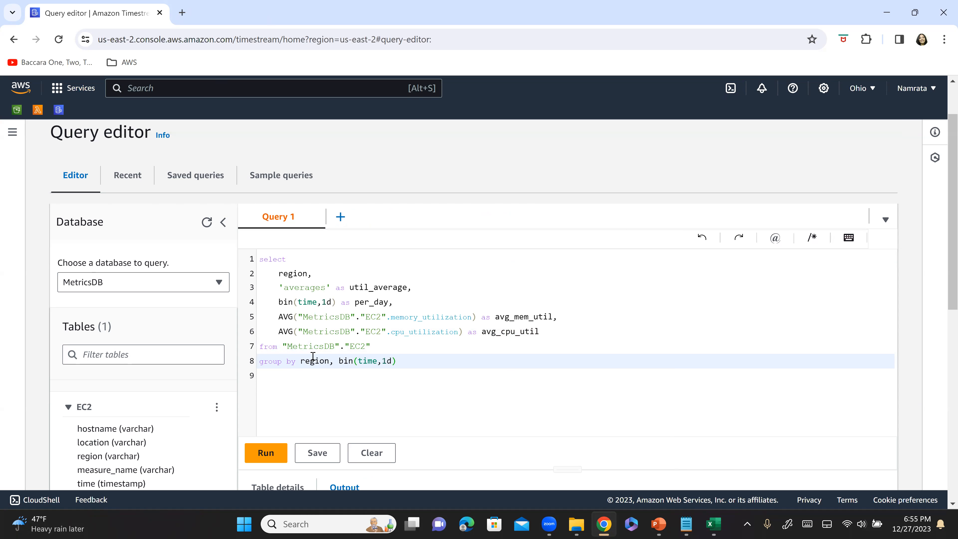
key(ctrl+plus)
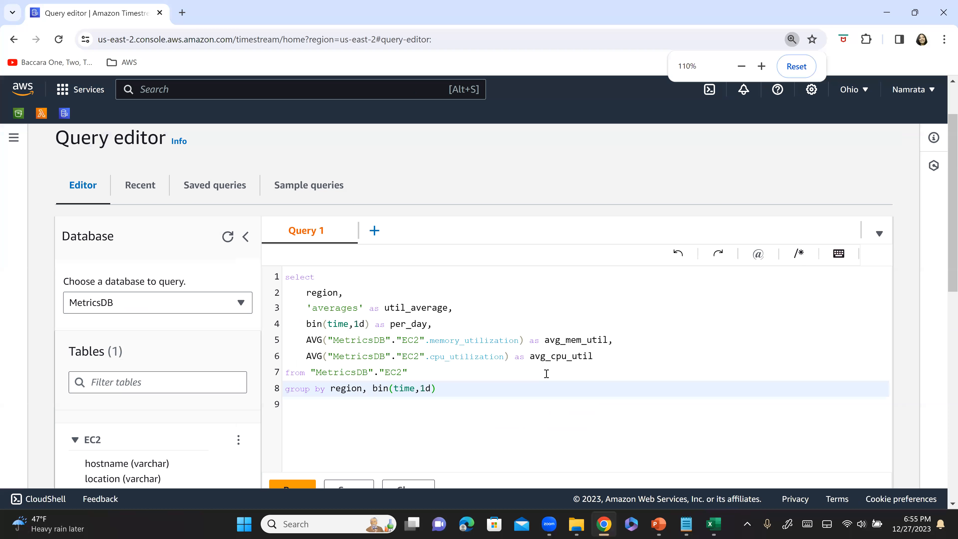
key(ctrl+plus)
key(ctrl+plus)
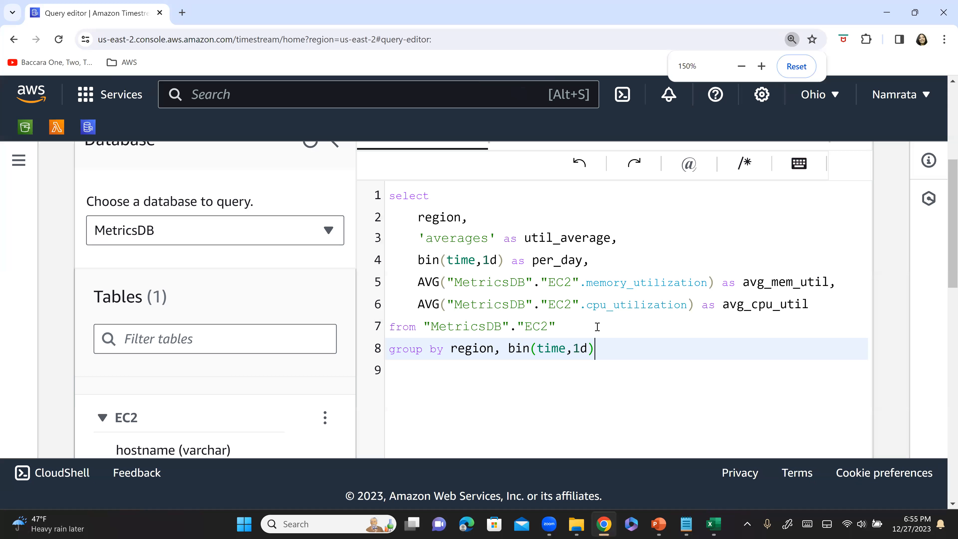
scroll(415, 174, down, 1)
click(394, 165)
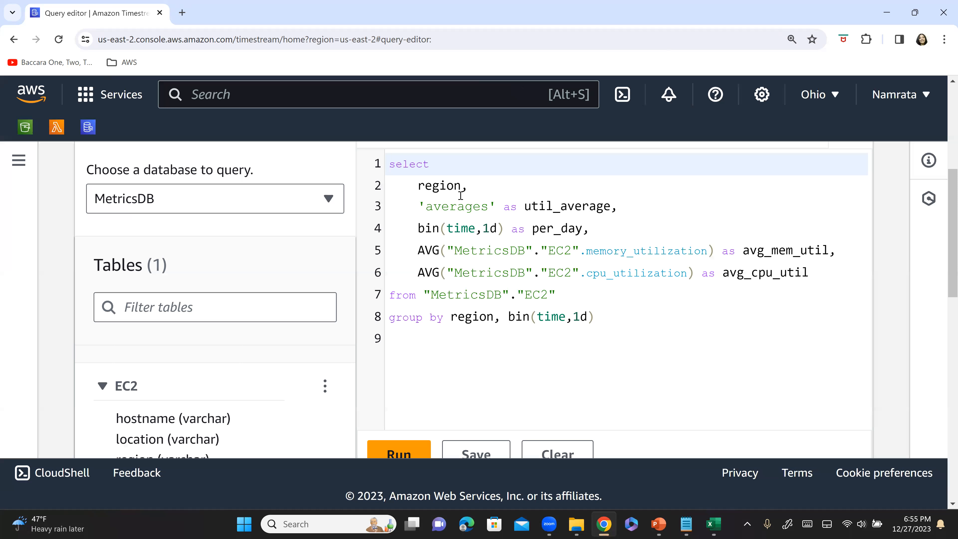
drag(421, 210, 620, 201)
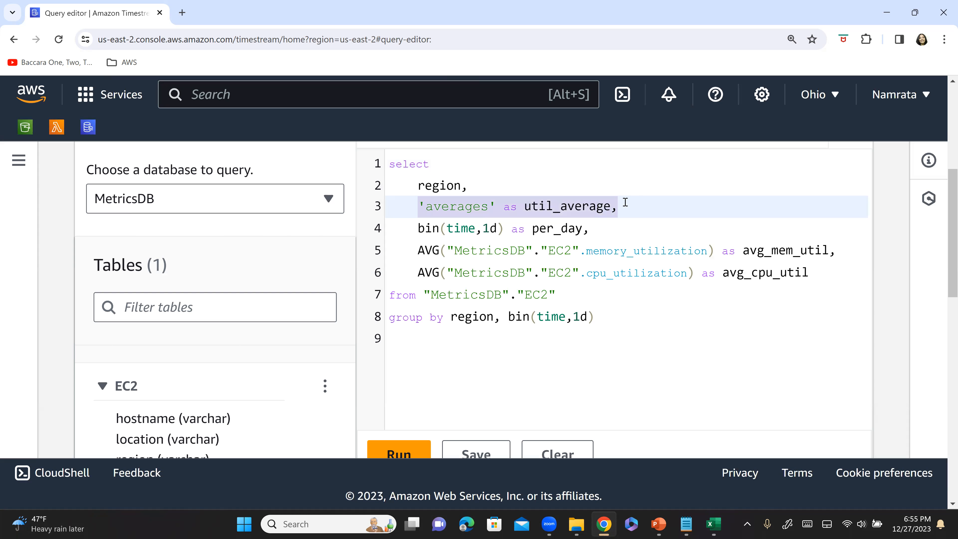
click(491, 237)
drag(419, 229, 610, 231)
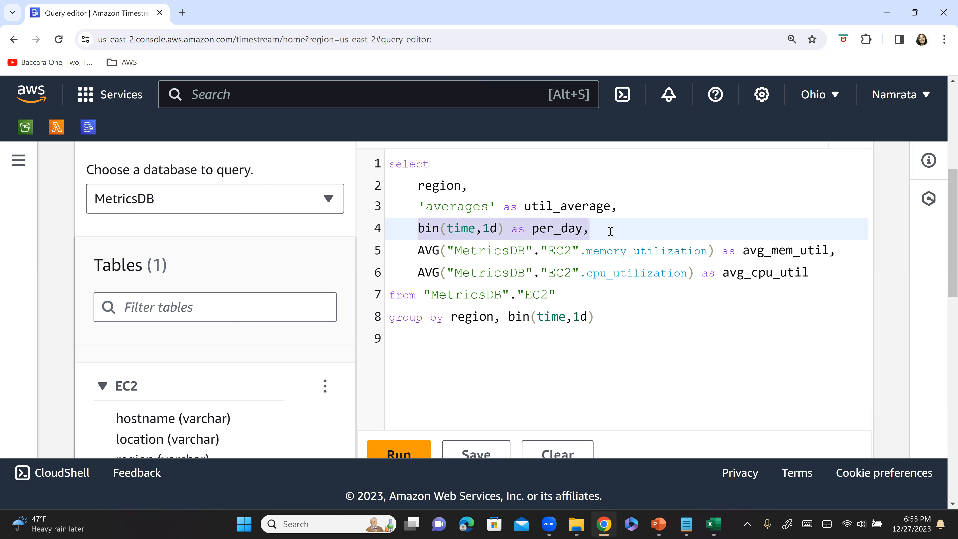
click(515, 250)
drag(421, 251, 829, 256)
drag(420, 272, 820, 278)
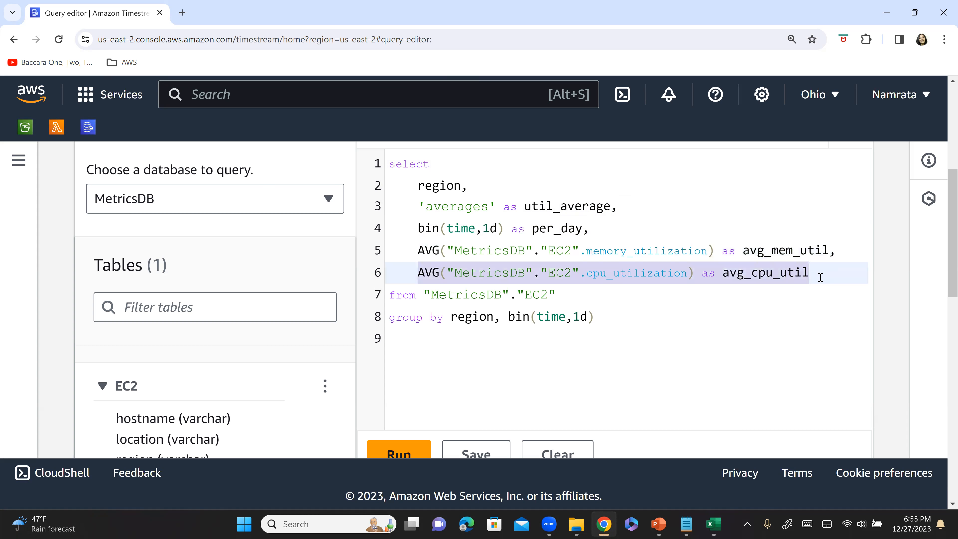
drag(568, 295, 391, 288)
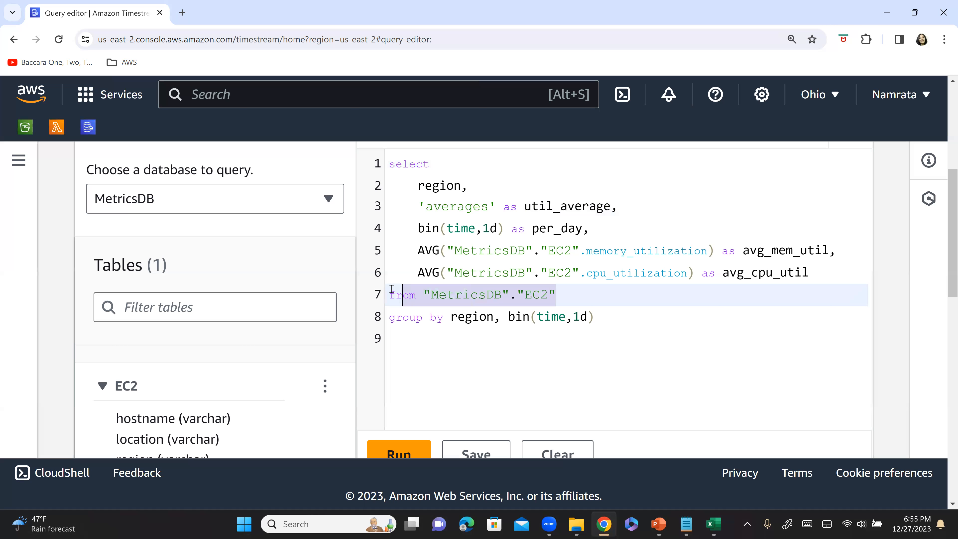
click(610, 331)
drag(613, 321, 391, 316)
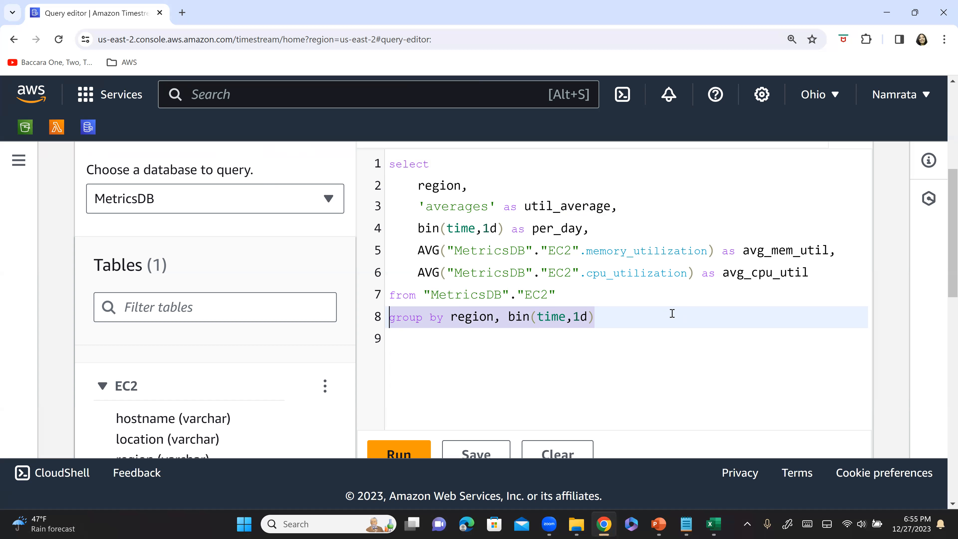
Try to run the query with only the group by line selected and inspect the run's output details.
key(ctrl+minus)
key(ctrl+minus)
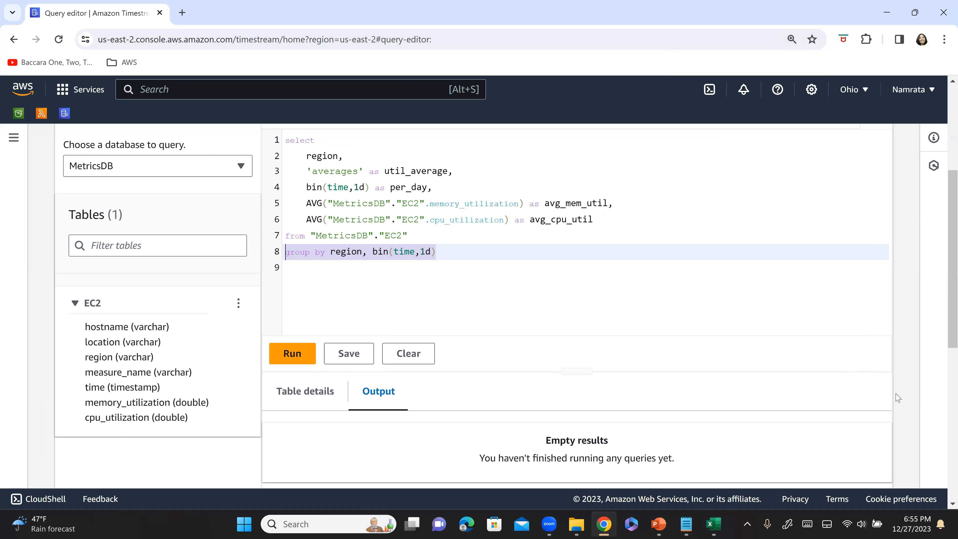
click(297, 360)
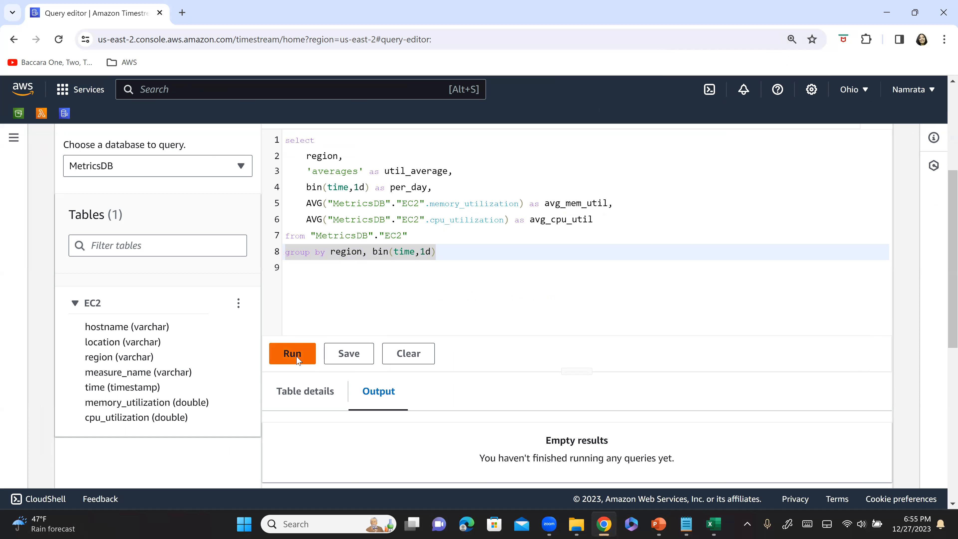
scroll(603, 309, down, 1)
scroll(604, 309, down, 1)
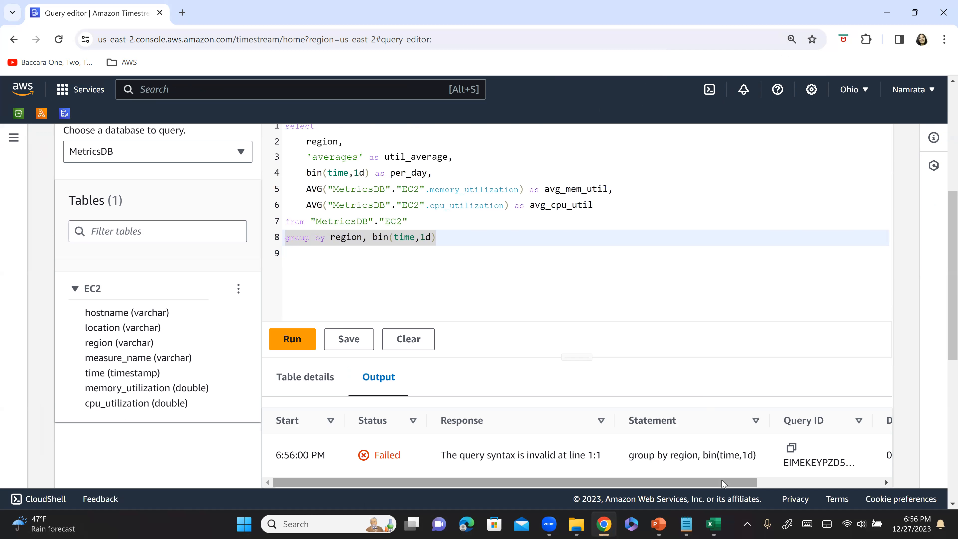
drag(720, 482, 794, 482)
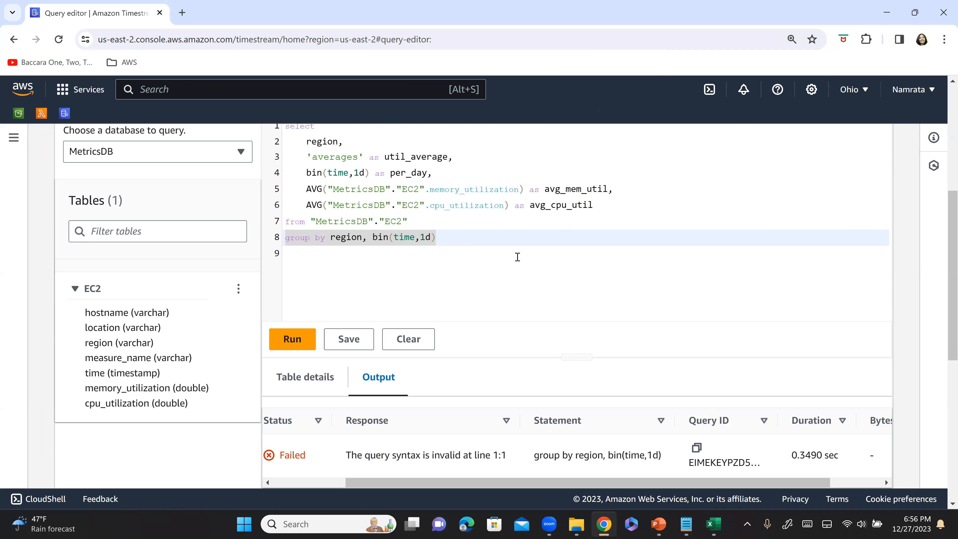
Recheck the query and run output against the sample query on the PowerPoint "Step 5 – Create your query" slide.
click(435, 220)
scroll(437, 220, up, 2)
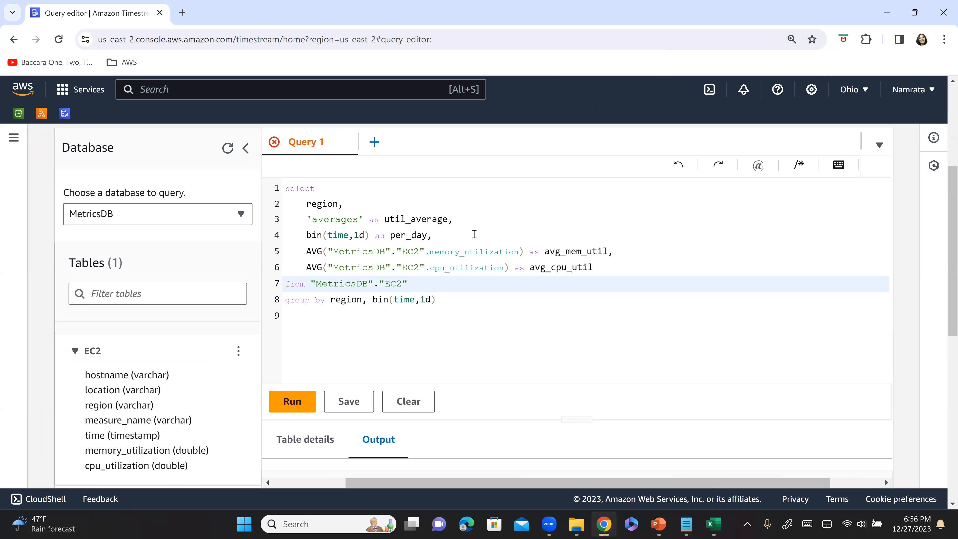
click(450, 238)
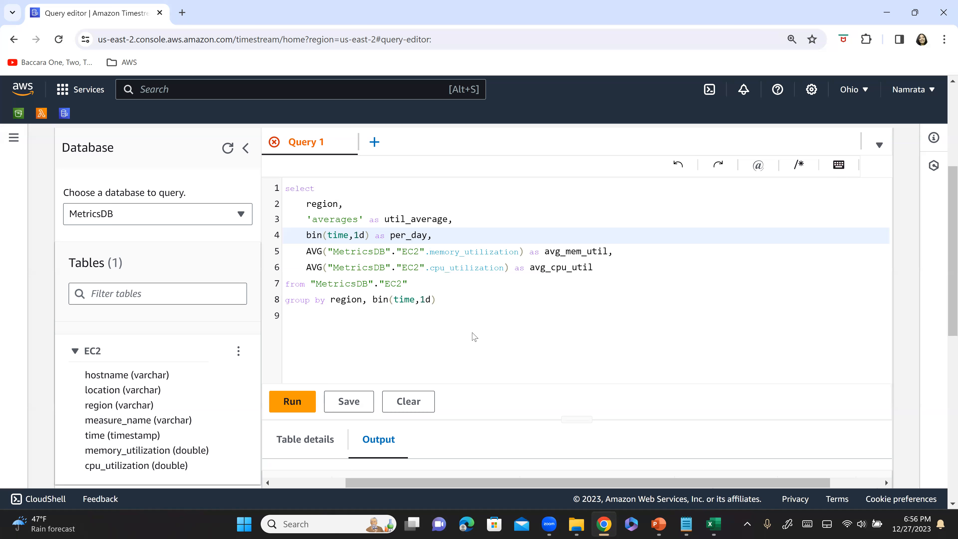
scroll(474, 337, down, 5)
mouse_move(647, 360)
mouse_down()
mouse_move(757, 366)
mouse_move(348, 361)
mouse_move(648, 372)
mouse_up()
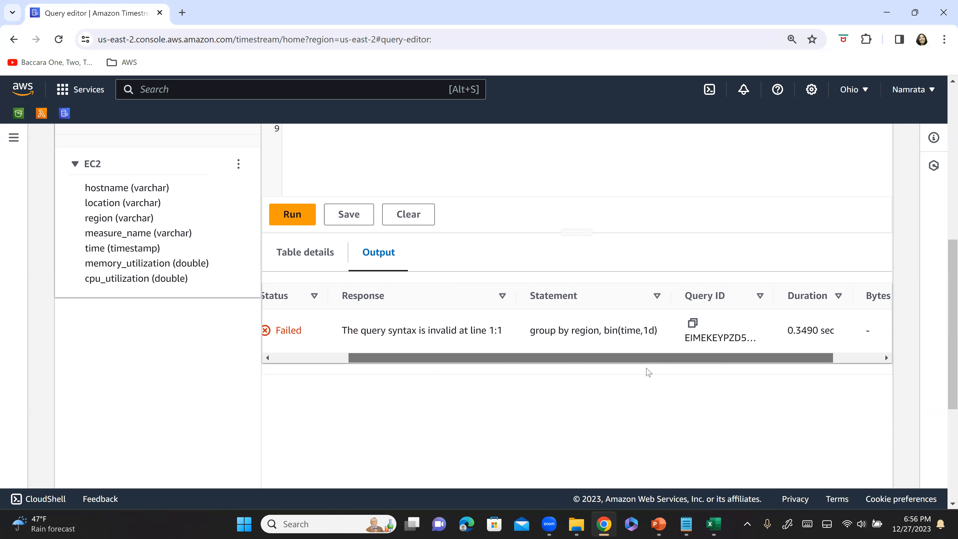
key(alt+Tab)
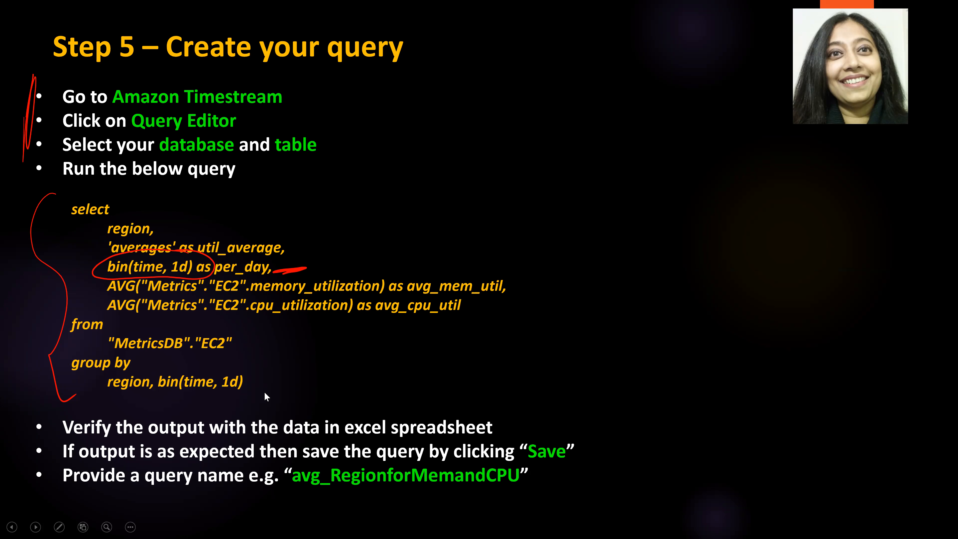
key(alt+Tab)
scroll(348, 309, up, 5)
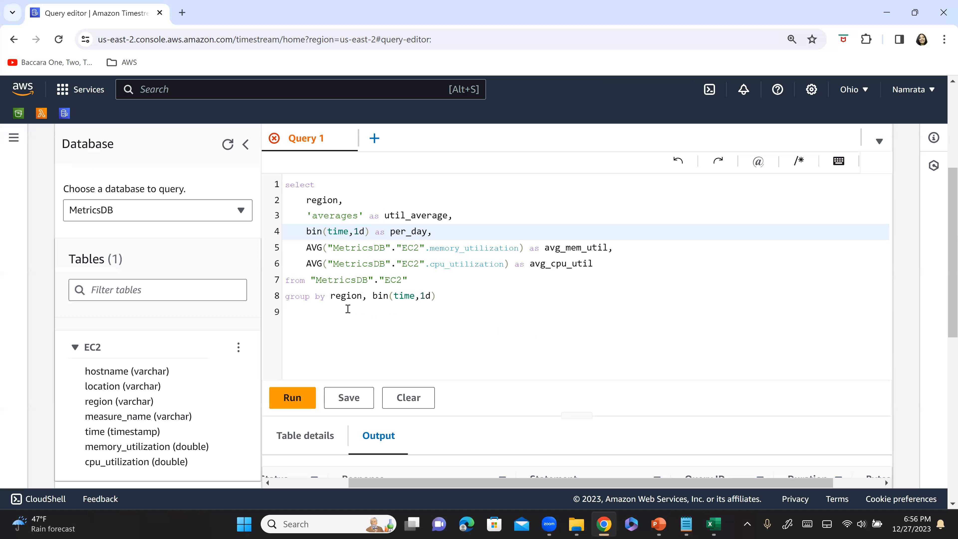
Move the table name after from and the columns after group by onto their own indented lines.
click(347, 312)
click(310, 282)
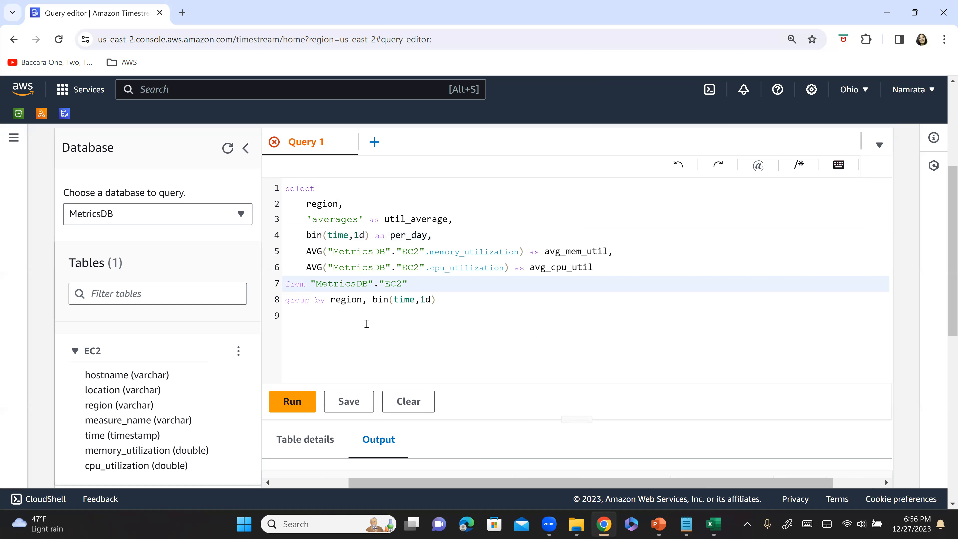
key(Return)
key(Tab)
click(332, 322)
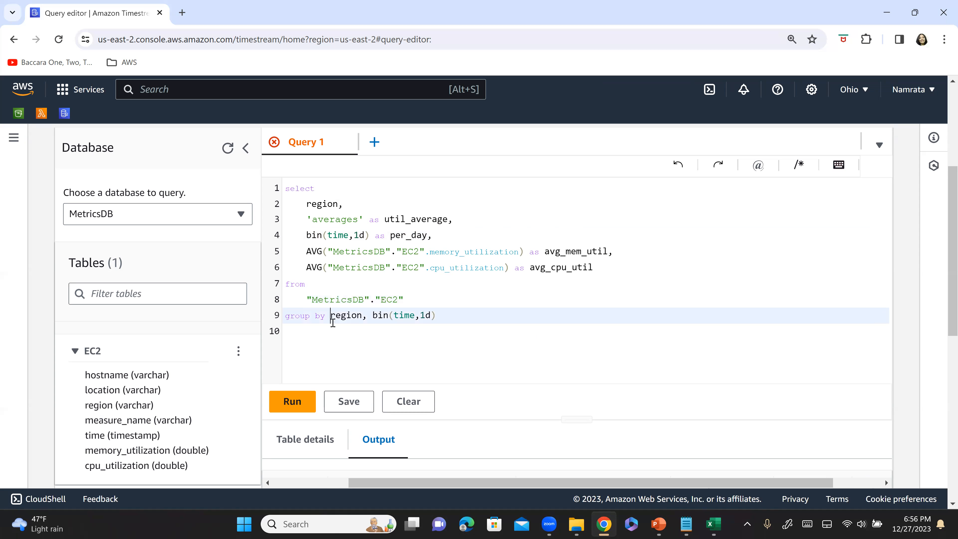
key(Return)
key(Tab)
Run the full query with no text selected and look through the returned rows.
click(460, 328)
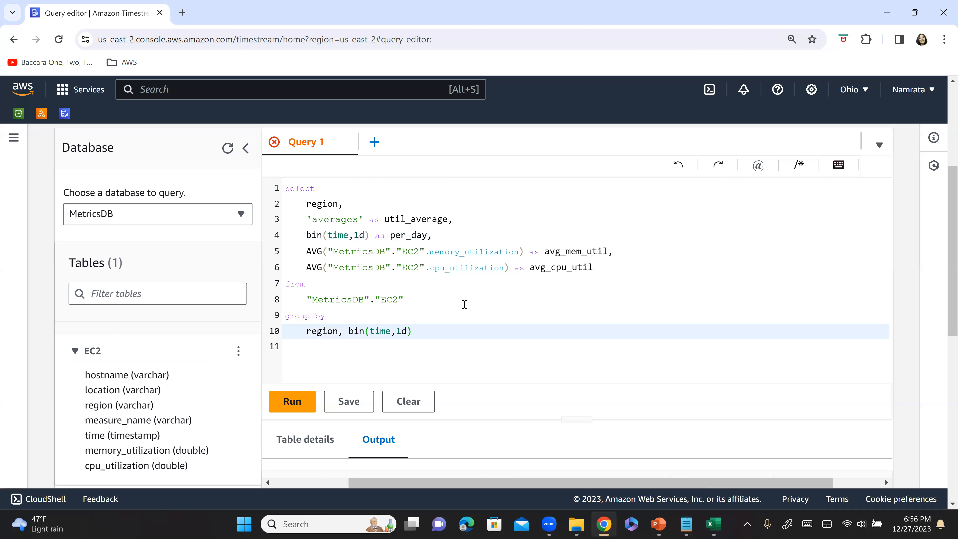
click(465, 304)
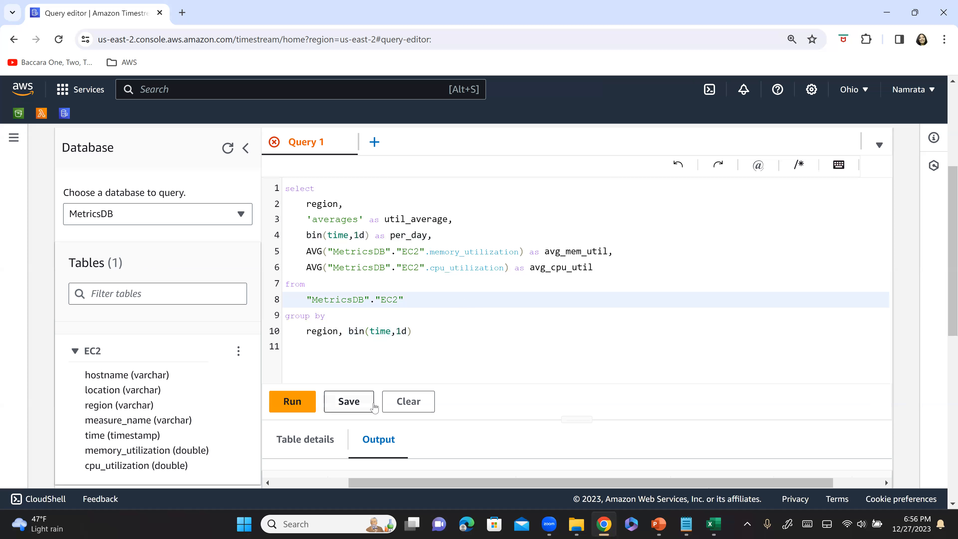
click(301, 405)
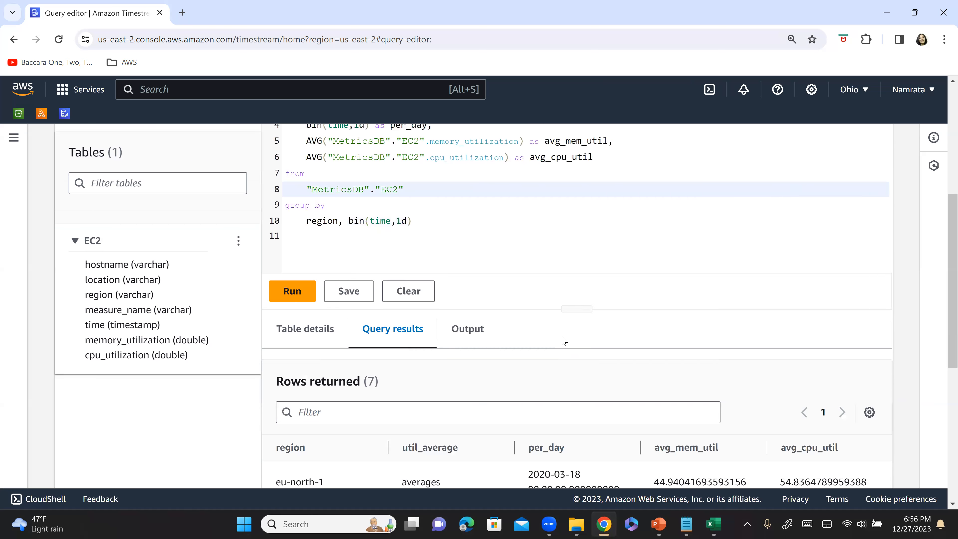
scroll(564, 341, down, 5)
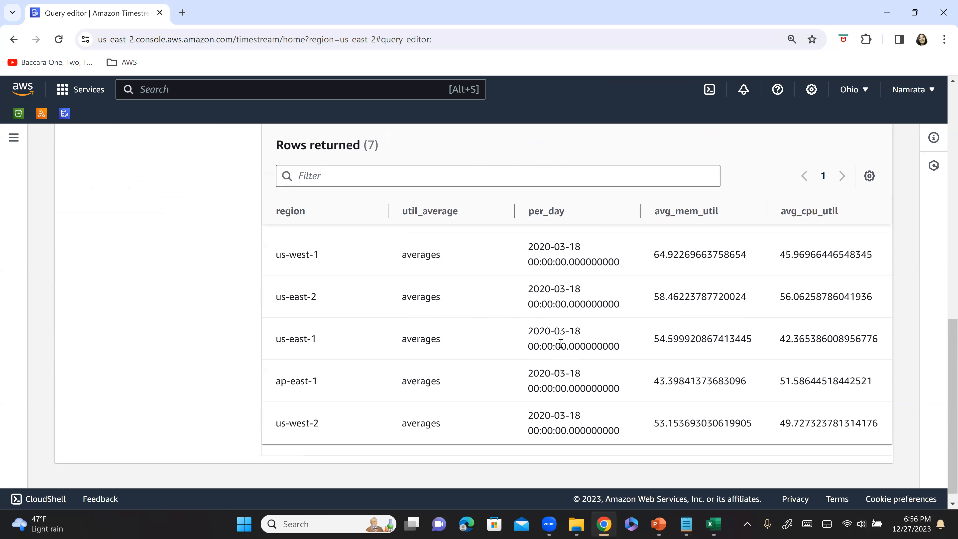
scroll(561, 344, down, 1)
scroll(562, 345, up, 4)
scroll(562, 339, down, 1)
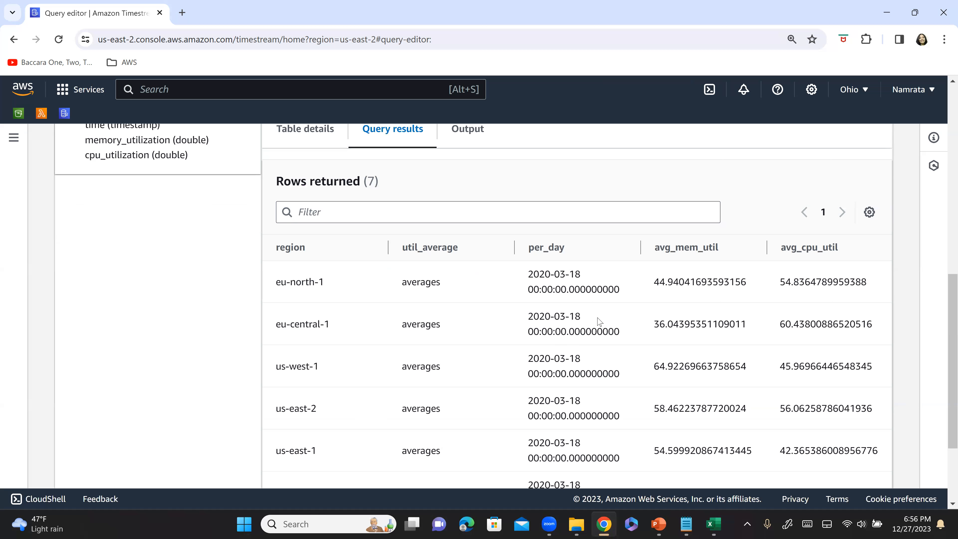
scroll(586, 315, up, 3)
Review the query text again and examine the avg_mem_util and avg_cpu_util results for each region.
click(467, 158)
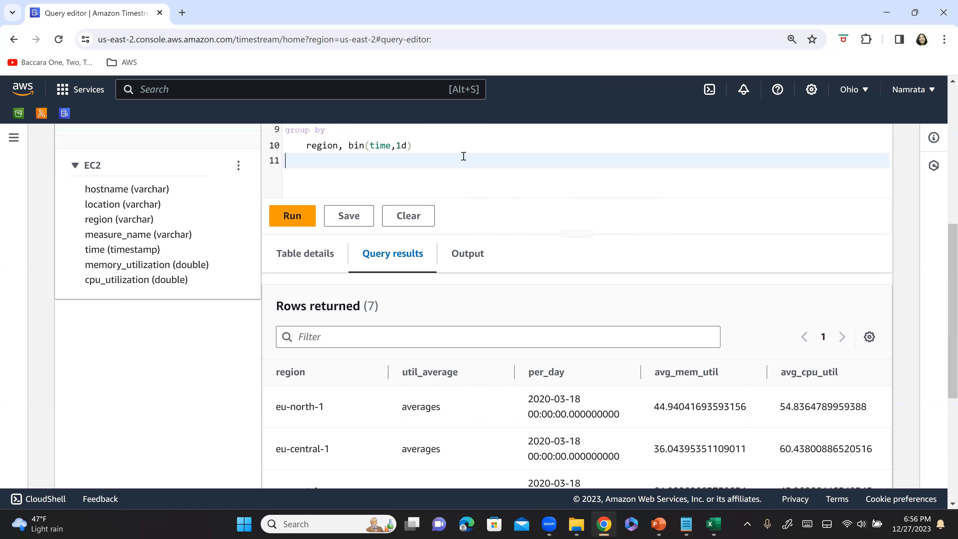
scroll(449, 166, up, 2)
scroll(339, 169, up, 3)
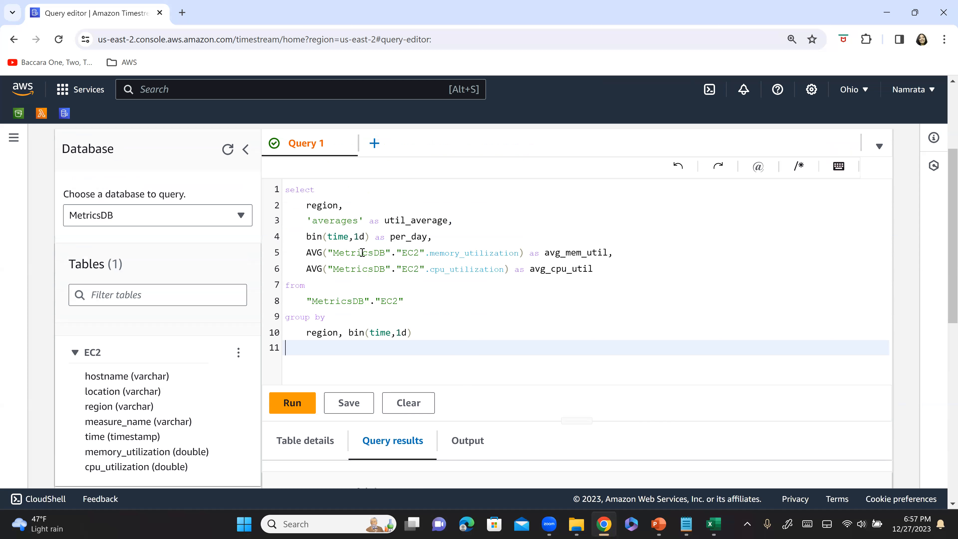
click(474, 331)
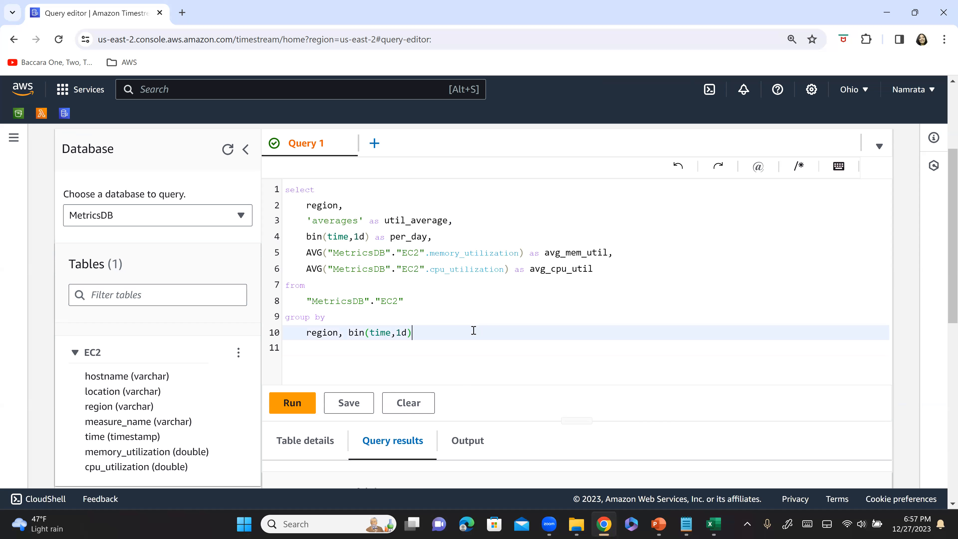
text())
click(481, 291)
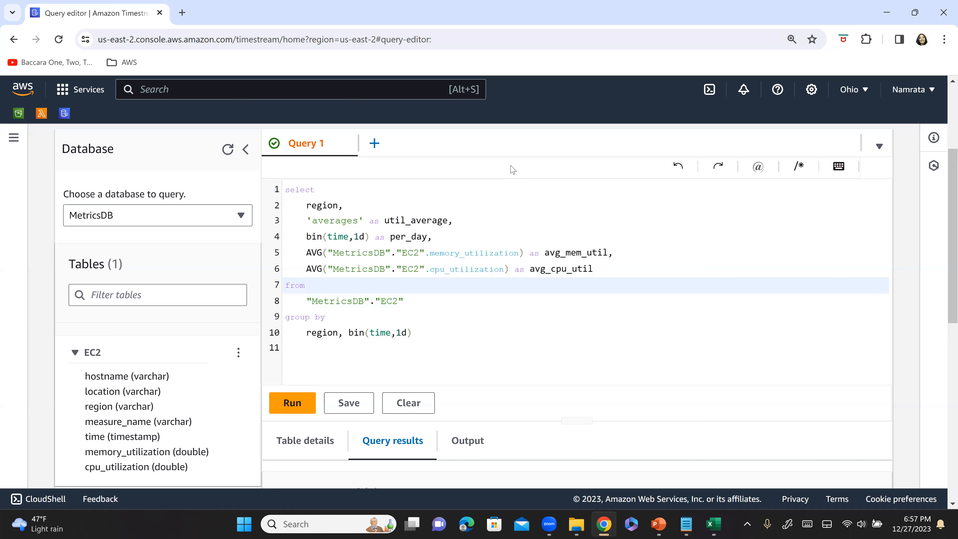
scroll(575, 307, down, 4)
scroll(601, 328, down, 4)
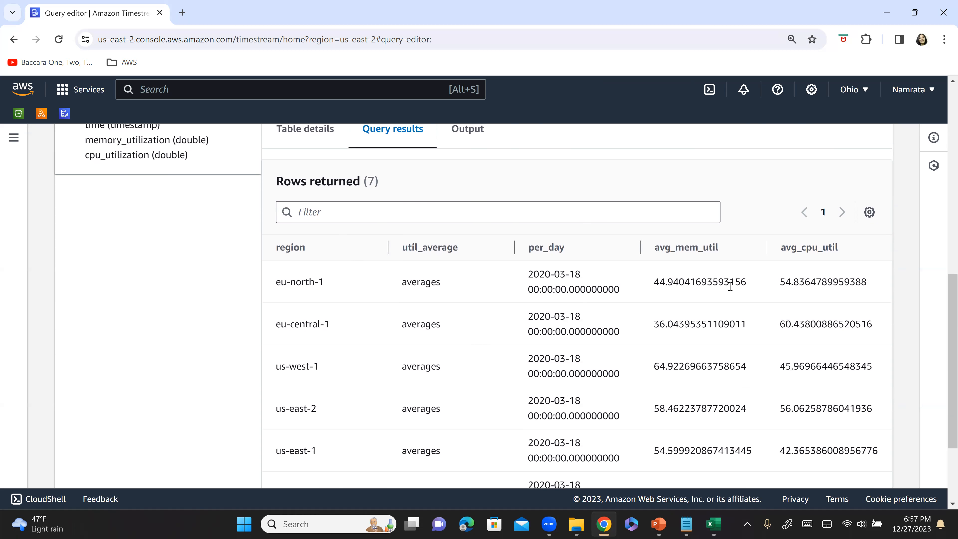
Find the ap-east-1 row in the query results and examine its avg_mem_util and avg_cpu_util values.
scroll(511, 357, down, 2)
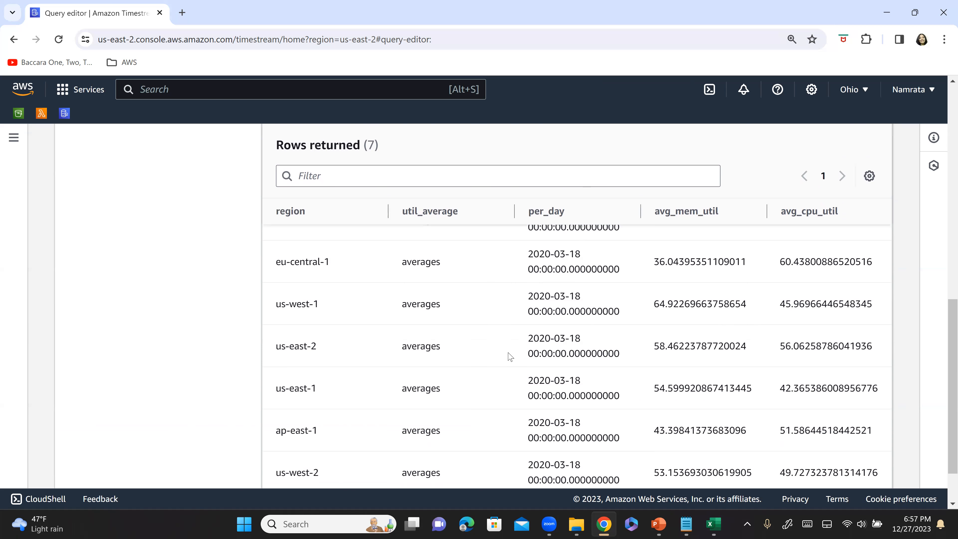
scroll(511, 357, down, 2)
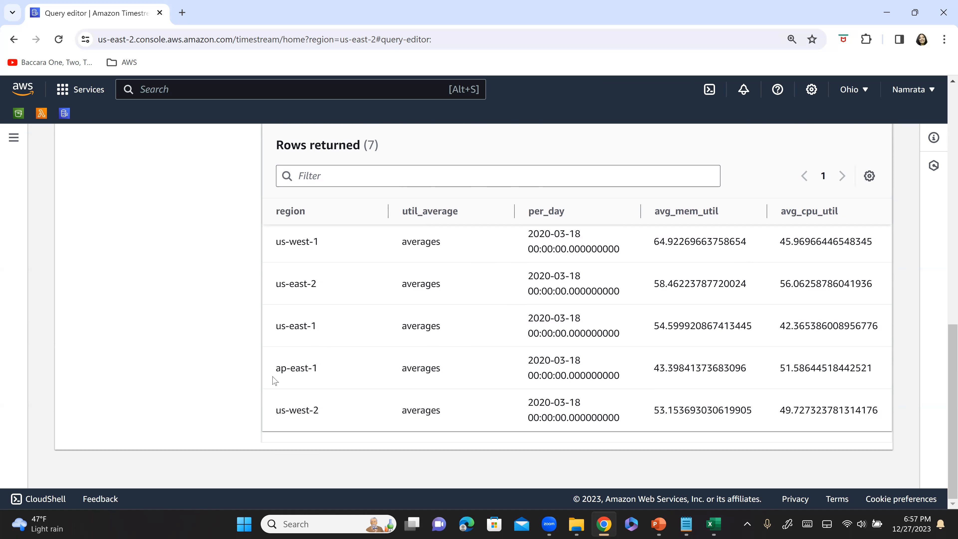
drag(278, 371, 334, 378)
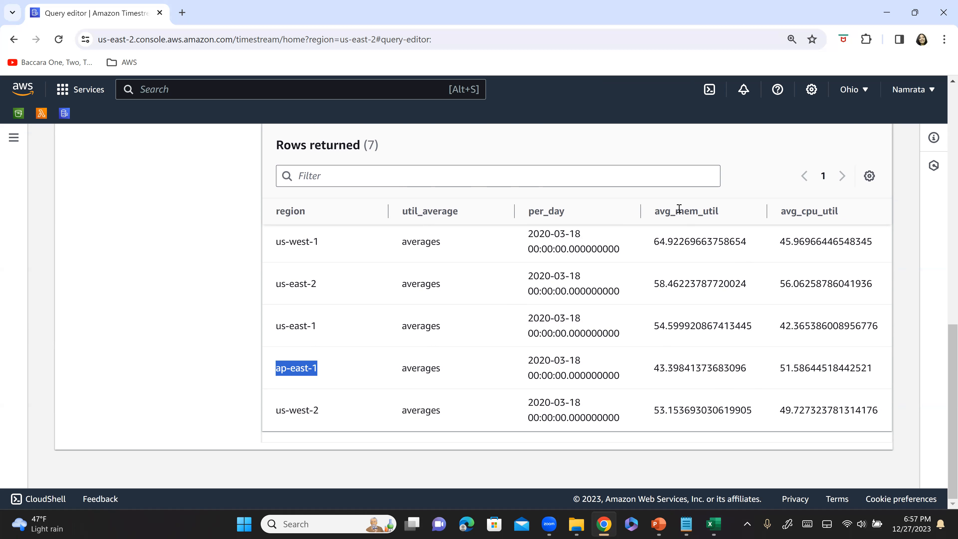
drag(654, 369, 682, 369)
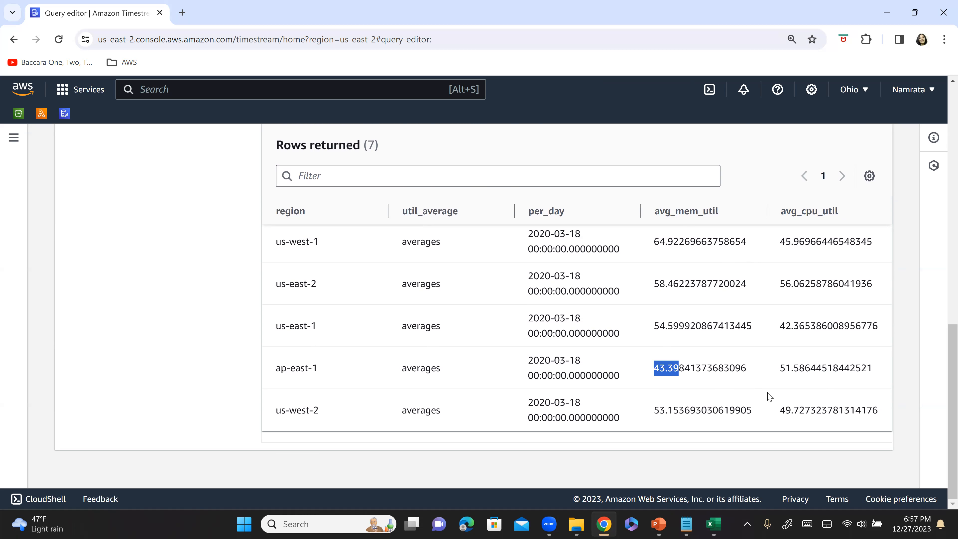
drag(780, 368, 805, 369)
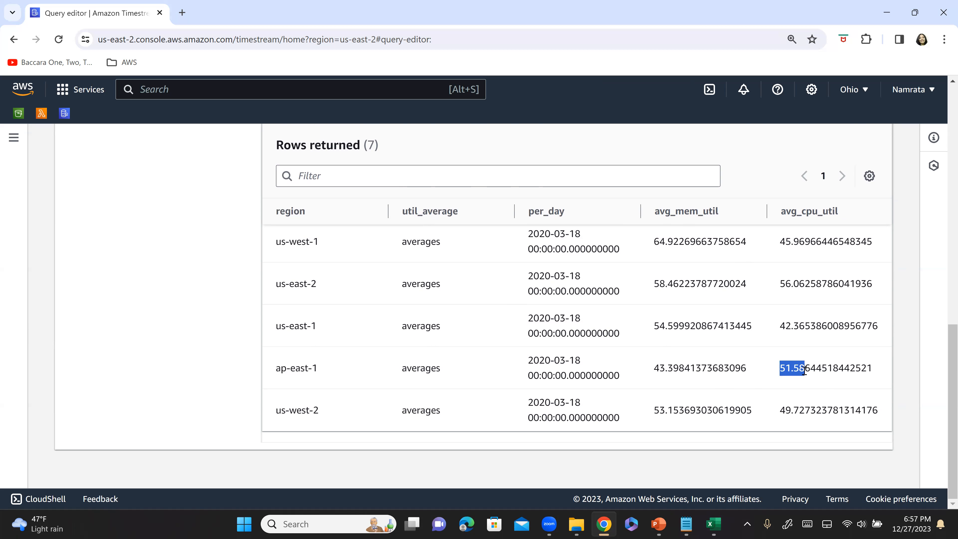
Switch to the Excel sample CSV, average the filtered memory_utilization cells, and compare with ap-east-1's avg_mem_util in Timestream.
key(alt+Tab)
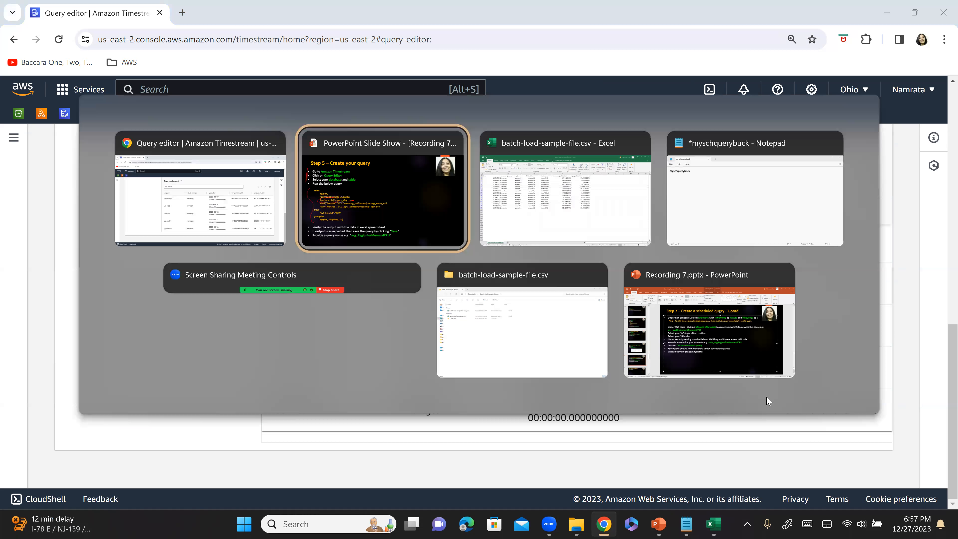
key(alt+Tab)
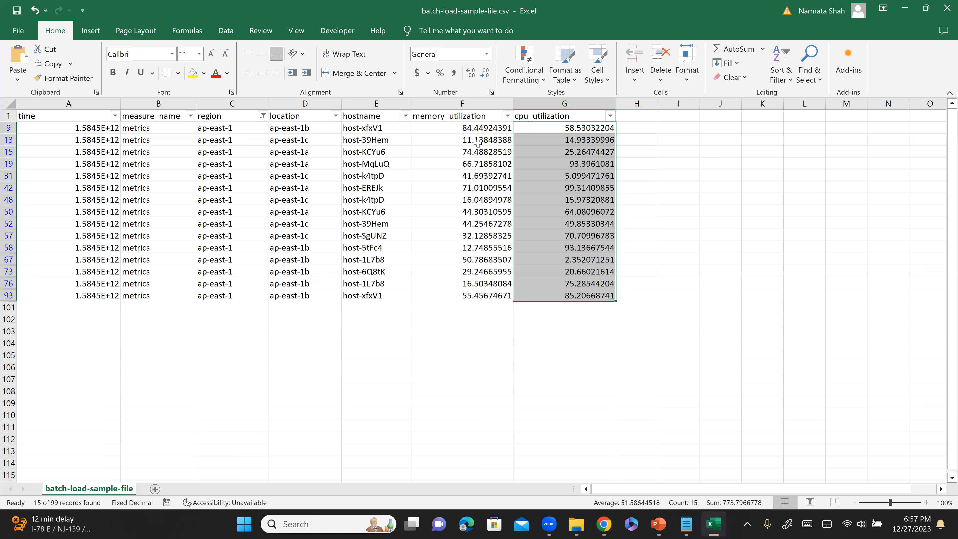
click(470, 321)
click(470, 126)
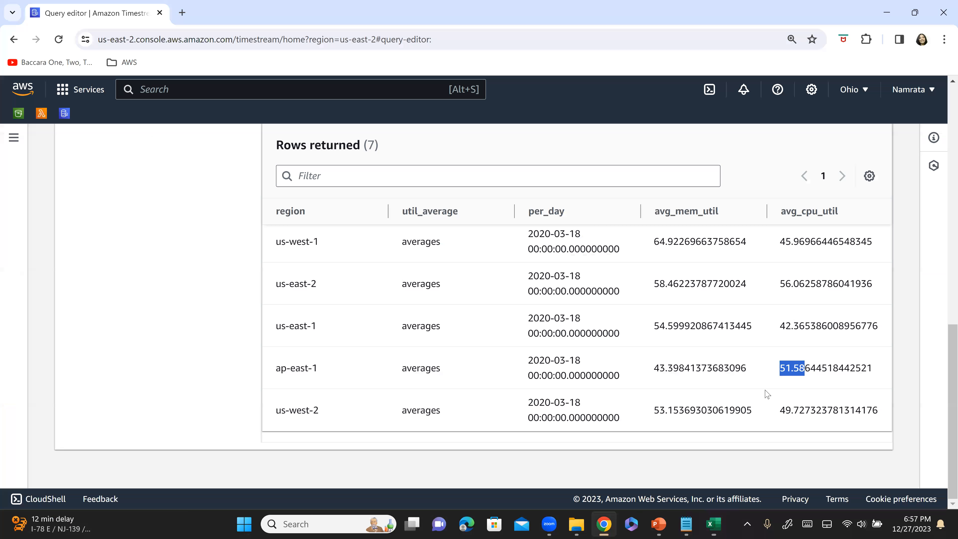
key(alt+Tab)
click(677, 366)
drag(676, 365, 654, 367)
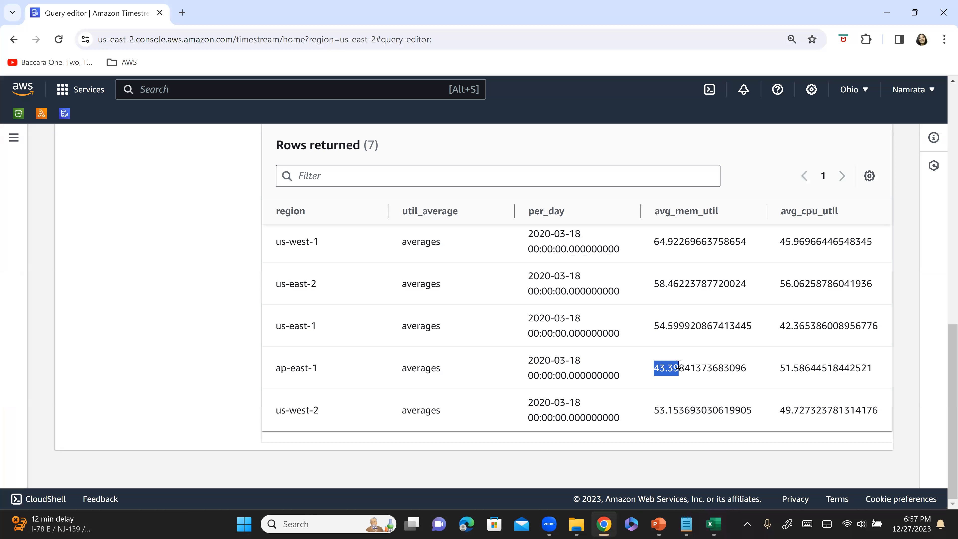
Average the filtered cpu_utilization cells in the Excel sheet and compare with ap-east-1's avg_cpu_util in the Timestream results.
key(alt+Tab)
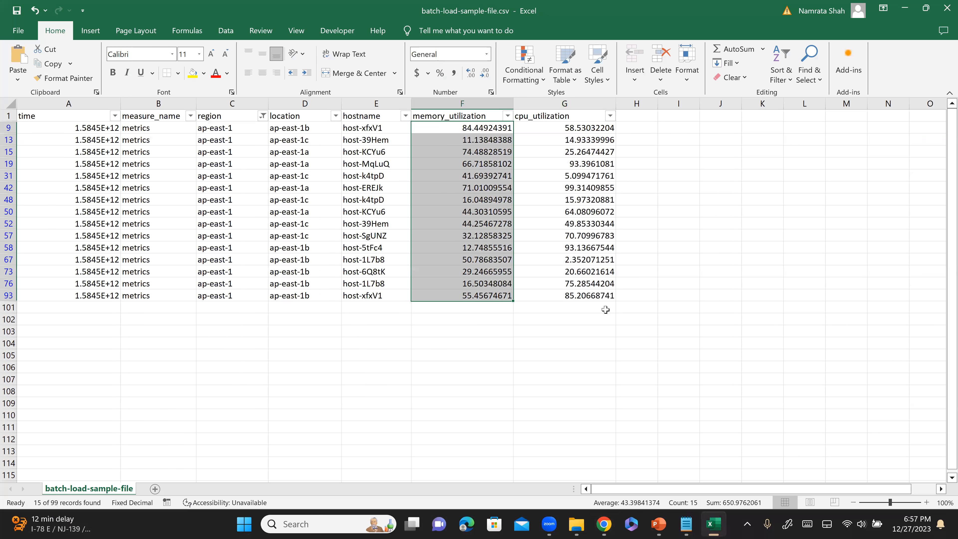
drag(589, 130, 590, 296)
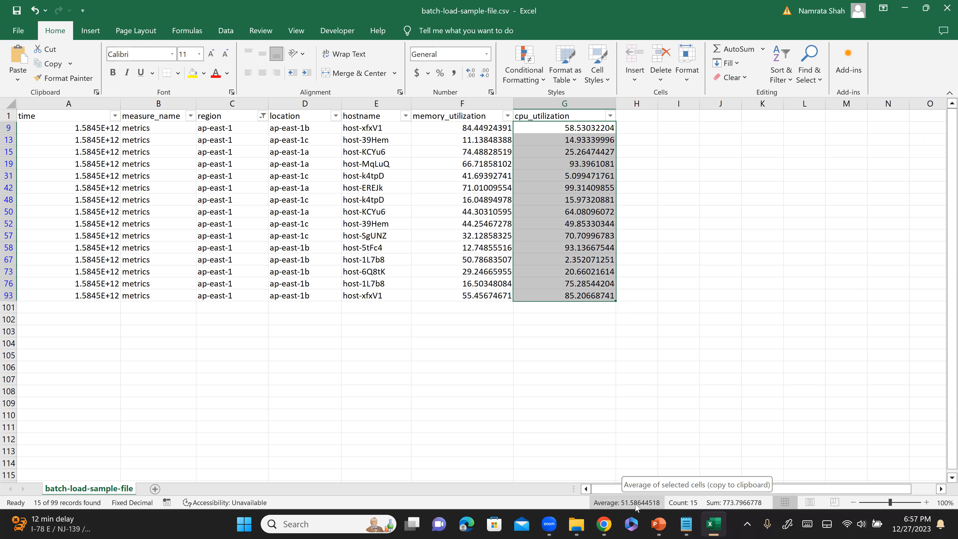
key(alt+Tab)
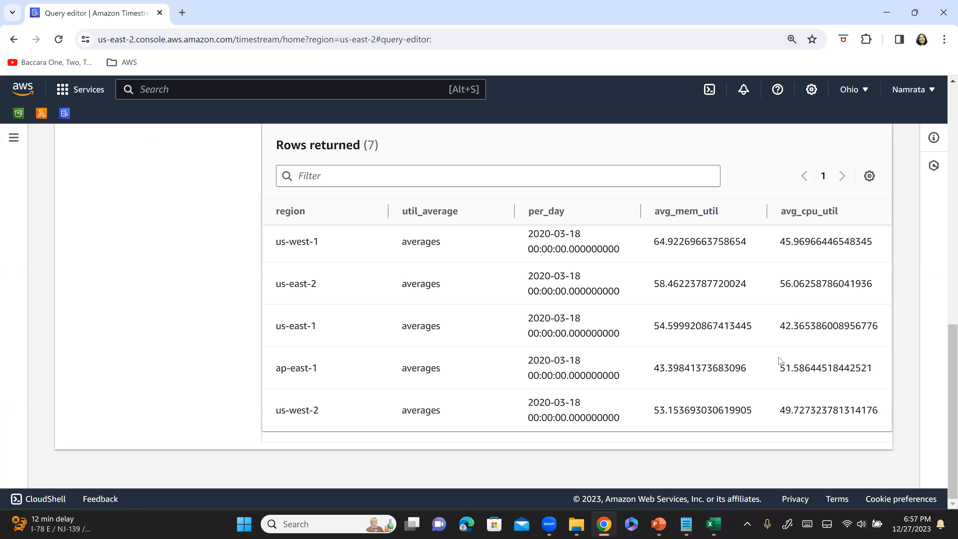
drag(780, 368, 803, 368)
scroll(393, 241, up, 3)
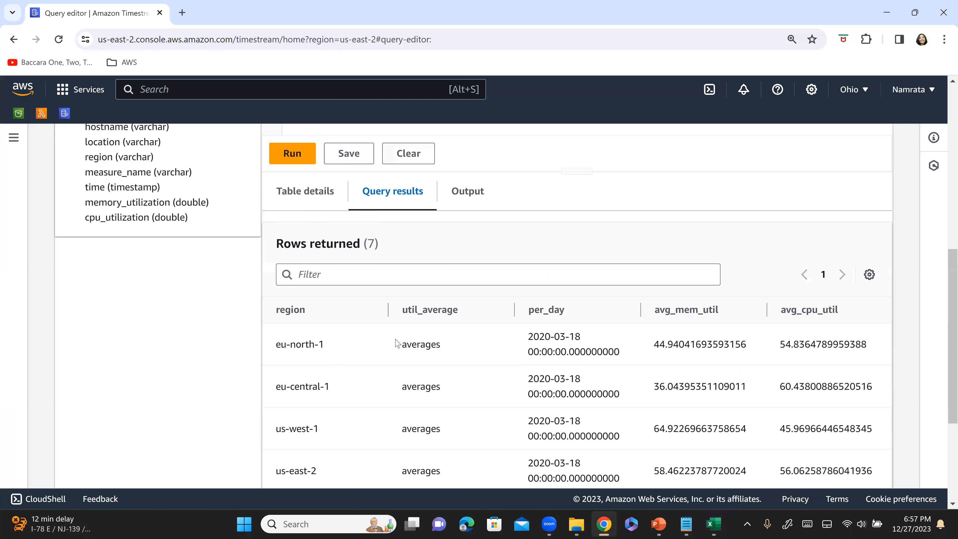
Check the region filter choices in the Excel sheet without changing them, and review the matching regions in the Timestream results.
key(alt+Tab)
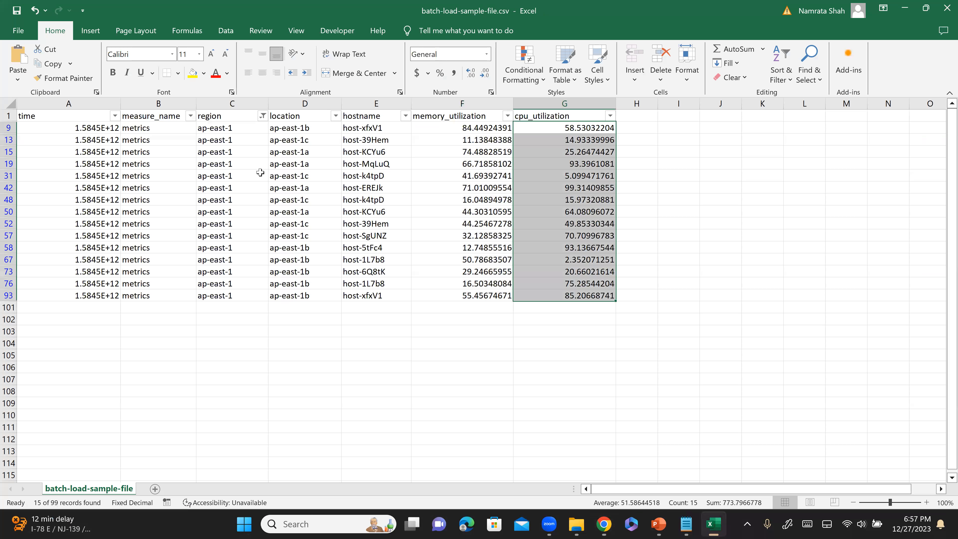
click(262, 116)
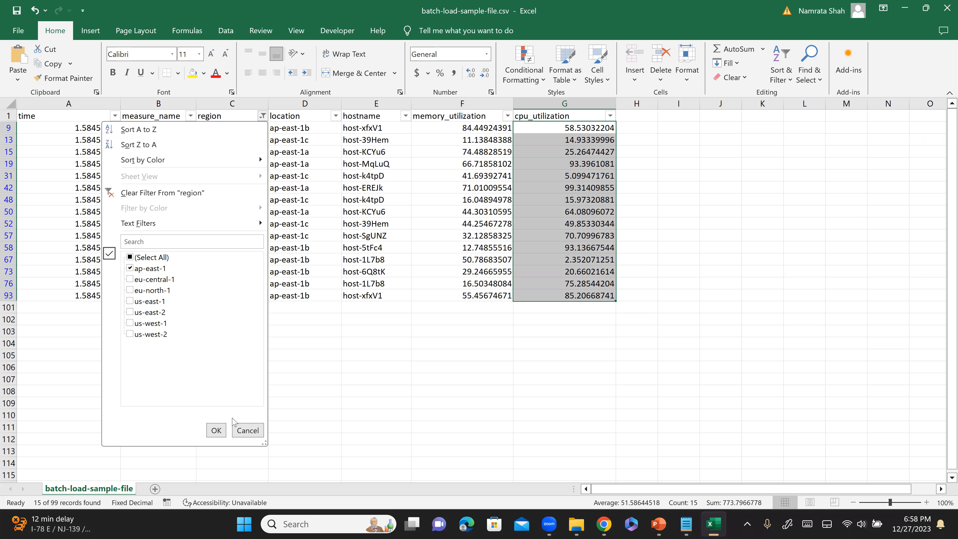
click(248, 430)
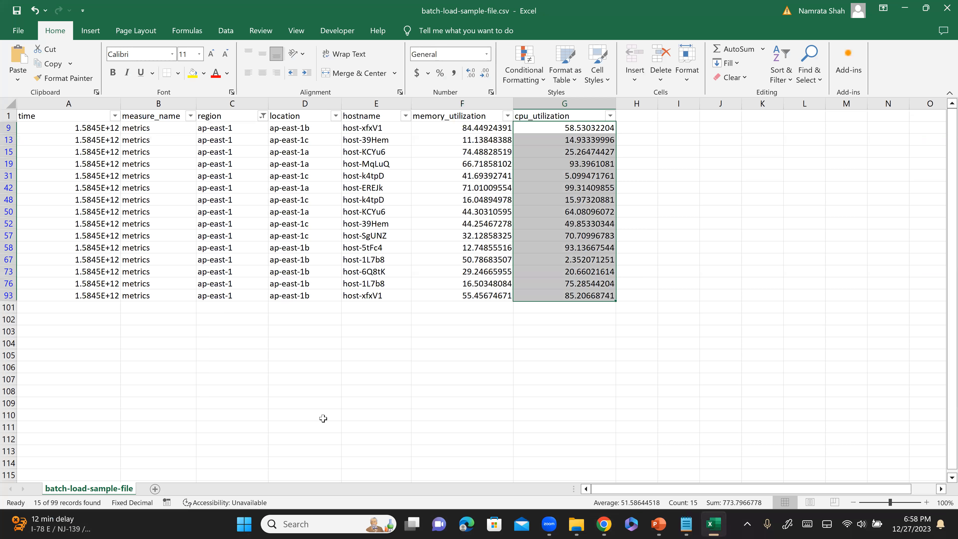
key(alt+Tab)
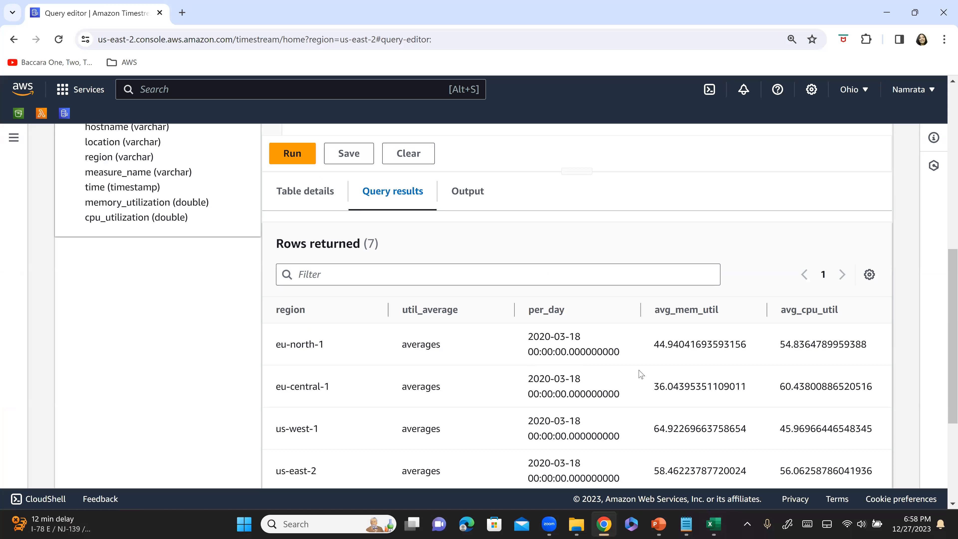
scroll(639, 376, down, 2)
scroll(641, 375, down, 2)
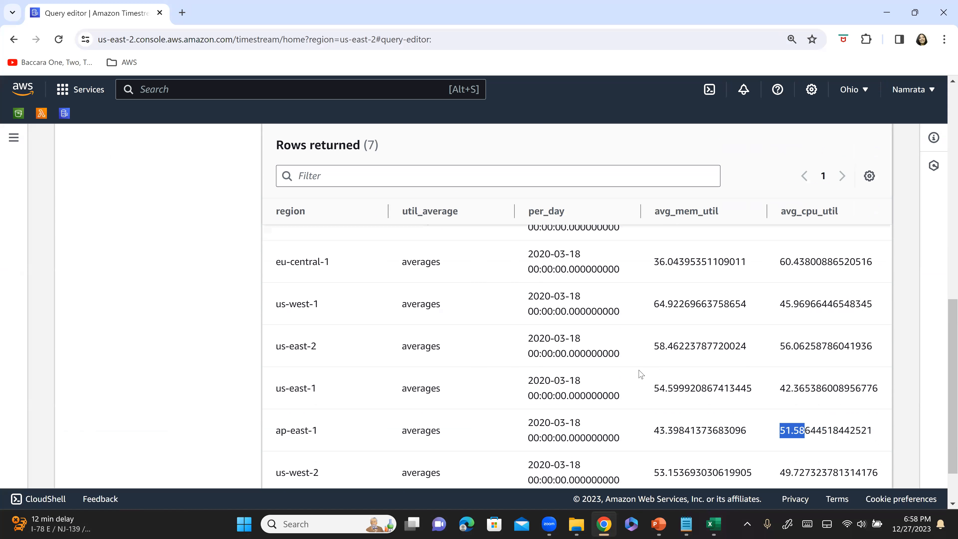
scroll(640, 374, down, 2)
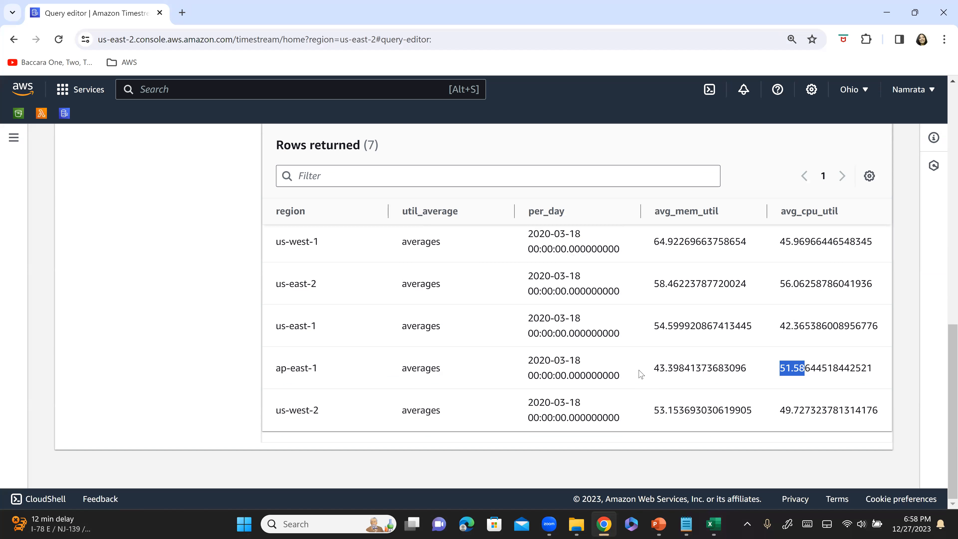
On the PowerPoint "Step 5 – Create your query" slide, draw check marks beside the run-query and verify-output items.
key(alt+Tab)
key(Tab)
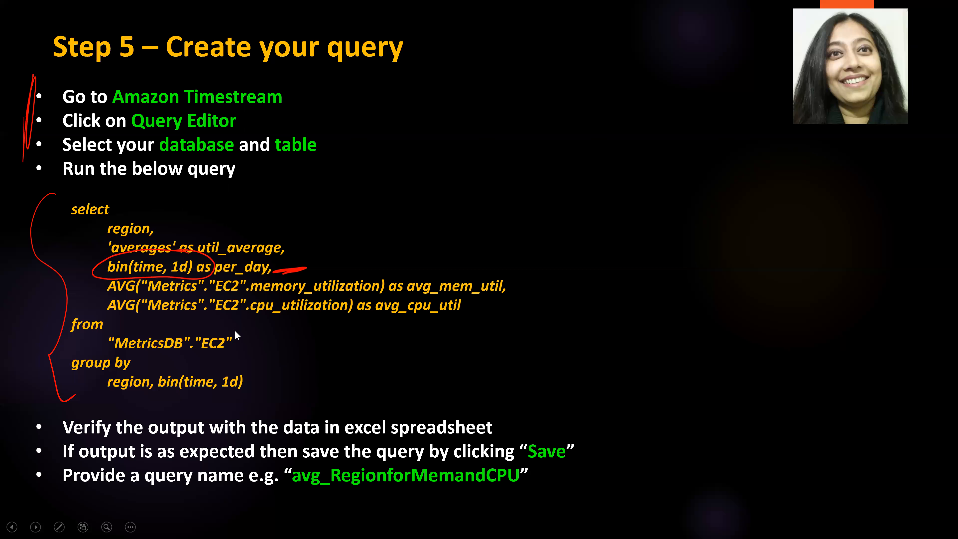
drag(17, 193, 87, 139)
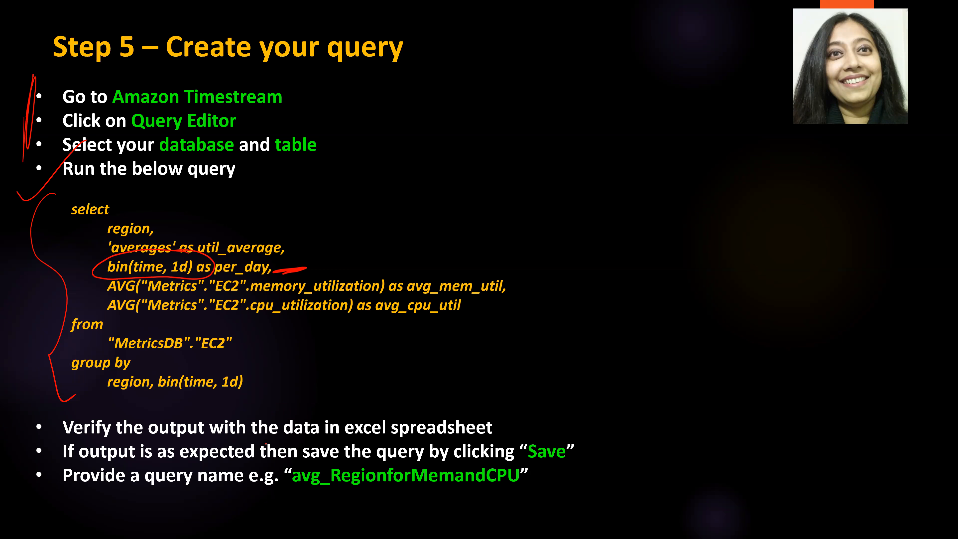
drag(18, 426, 113, 387)
Start saving the query in the Timestream query editor and consult the example query name on the PowerPoint slide.
key(alt+Tab)
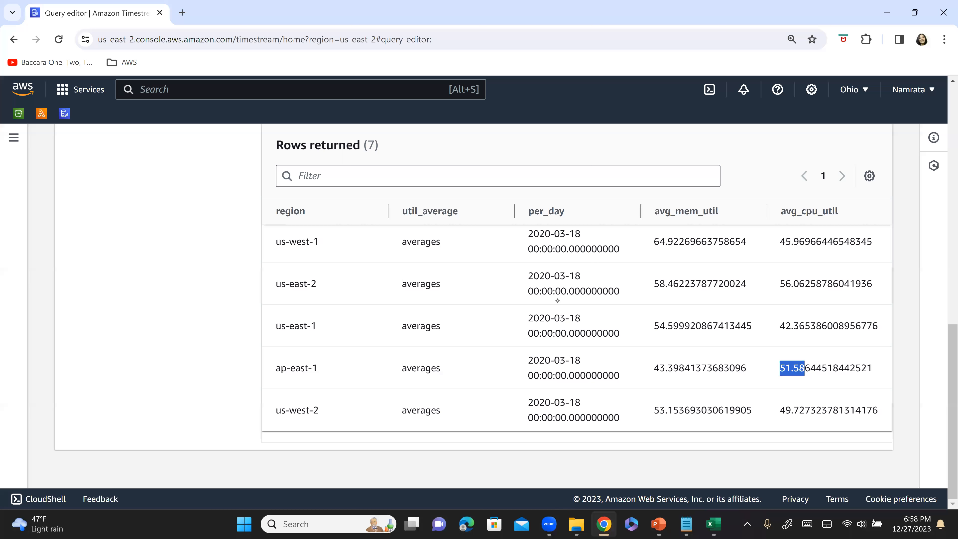
scroll(327, 298, up, 5)
click(349, 279)
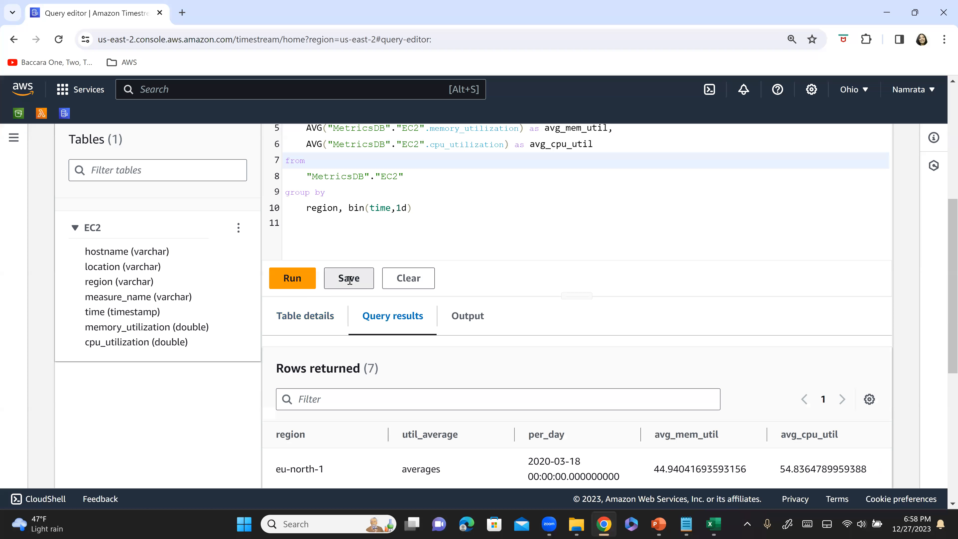
click(350, 280)
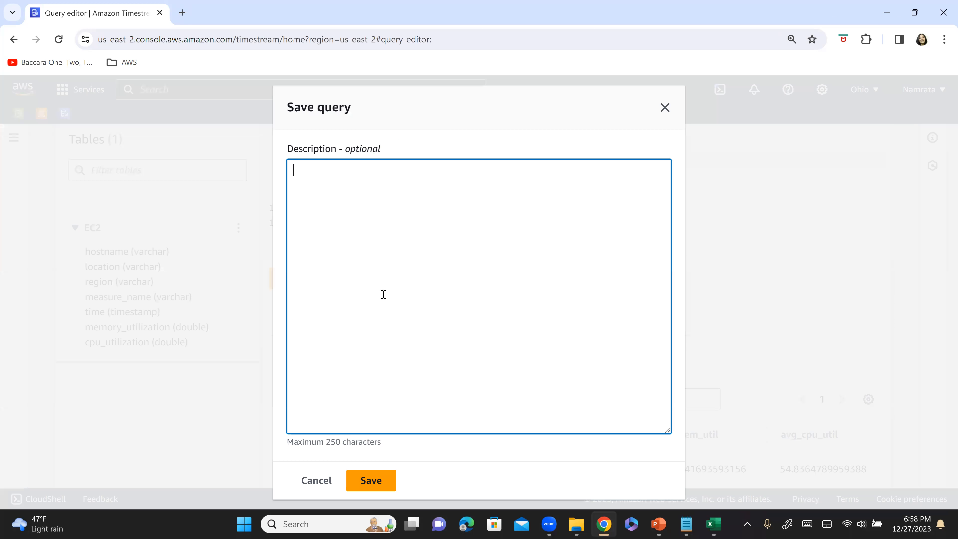
key(alt+Tab)
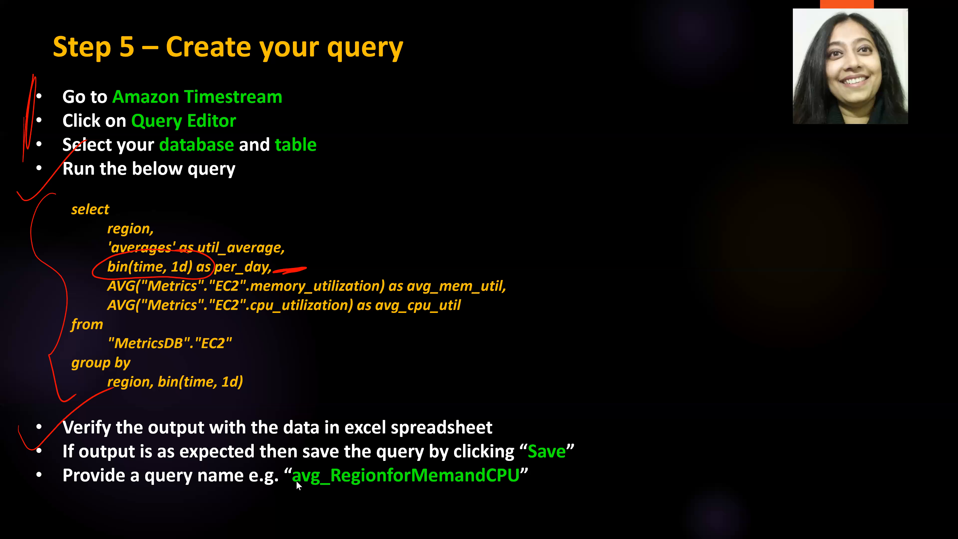
key(alt+Tab)
Enter avg_RegionMemandCPUUtil as the query description, copy that text, and save the query.
text(avg_Region)
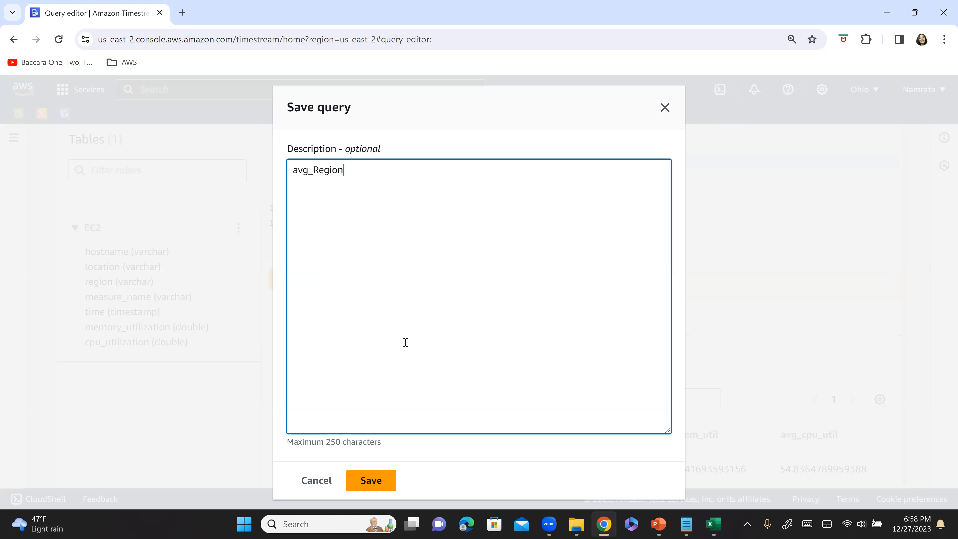
text(MemandCPUUtik)
key(ctrl+a)
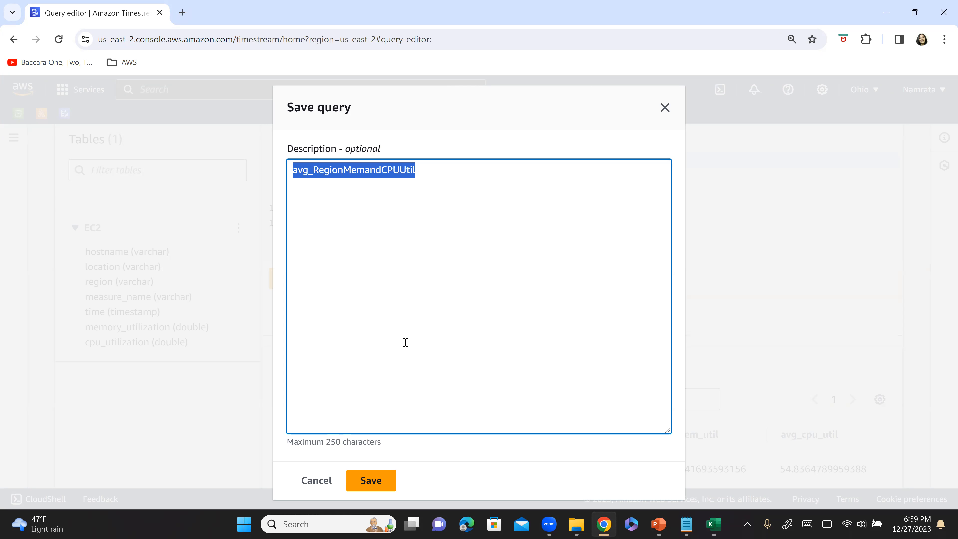
click(375, 479)
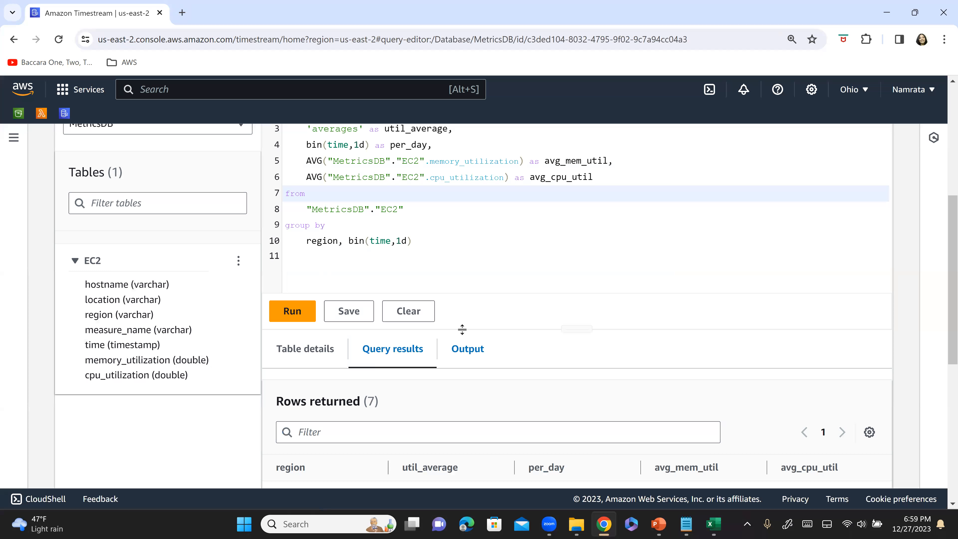
Go to the saved queries for MetricsDB and open the avg_RegionMemandCPUUtil query in the editor.
scroll(462, 329, up, 5)
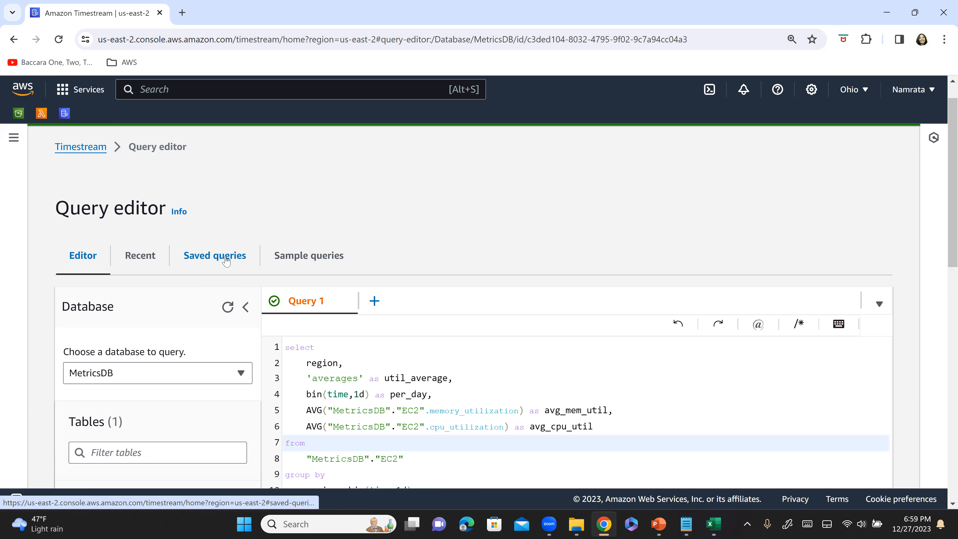
click(227, 257)
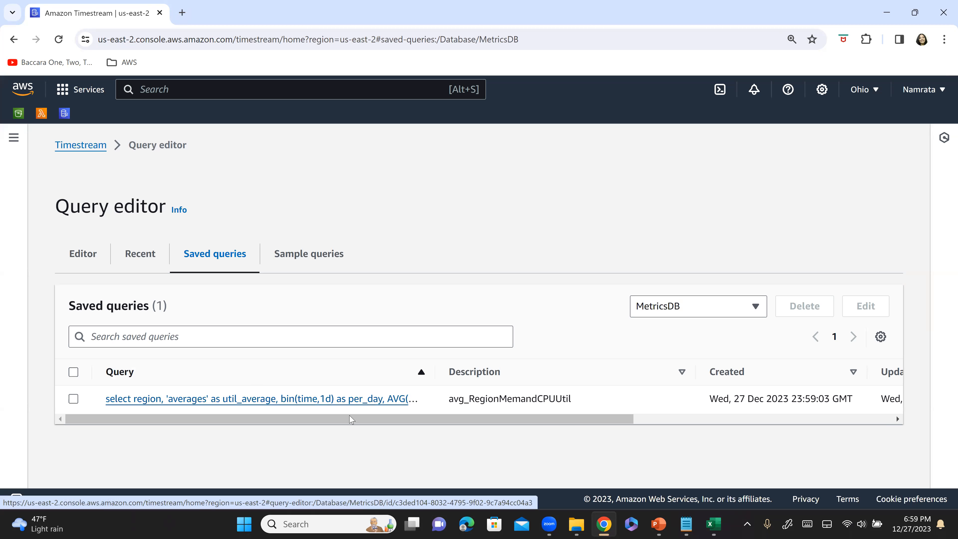
drag(450, 400, 533, 401)
key(ctrl+c)
click(263, 400)
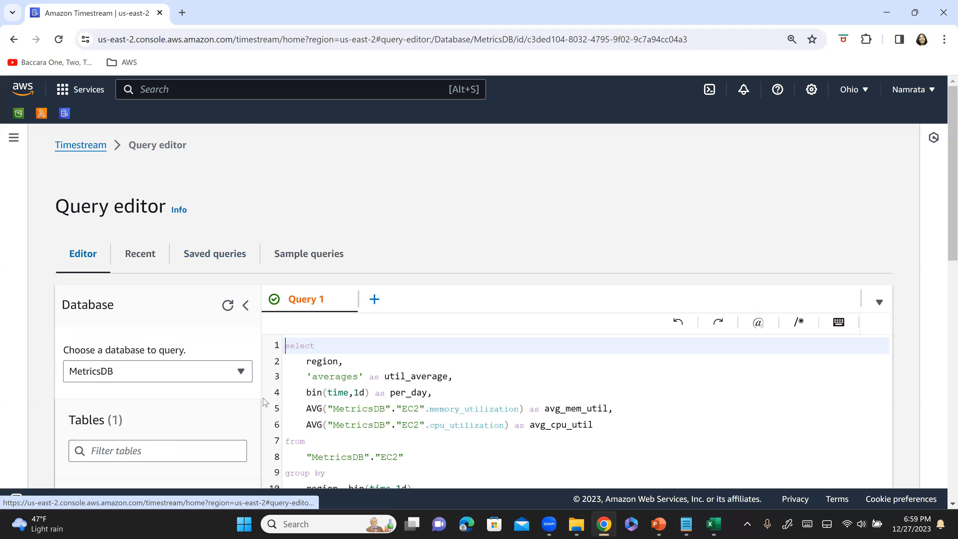
Run the reopened saved query and look over its returned rows and query text.
scroll(451, 379, down, 3)
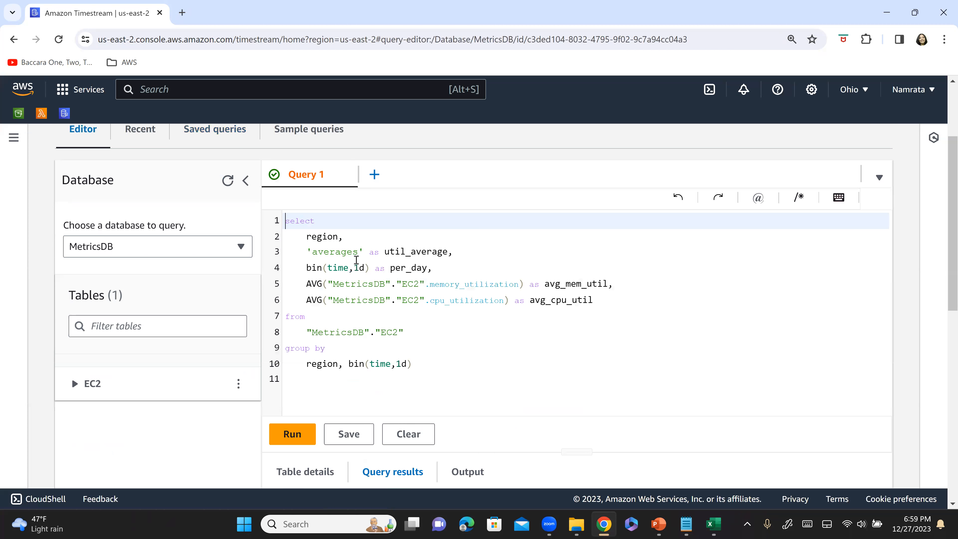
click(296, 440)
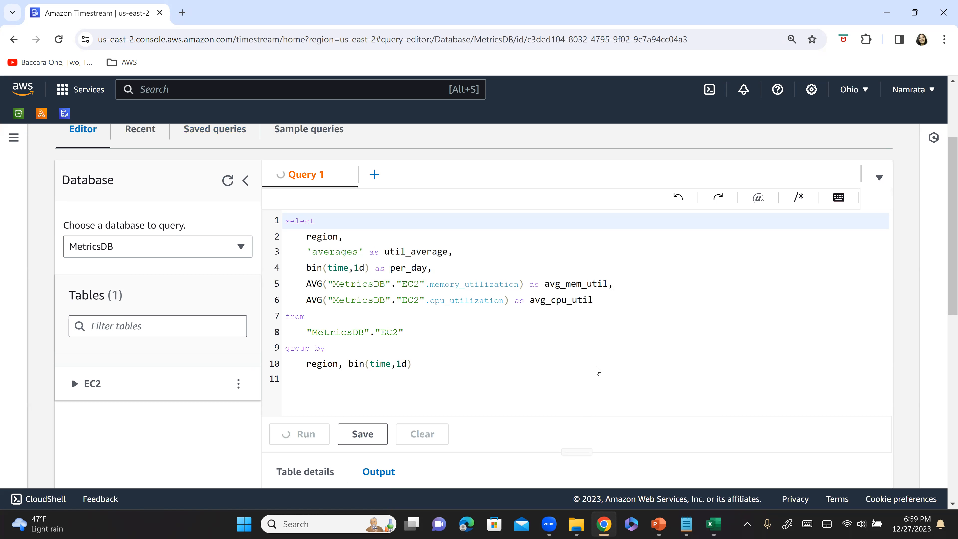
scroll(558, 377, down, 5)
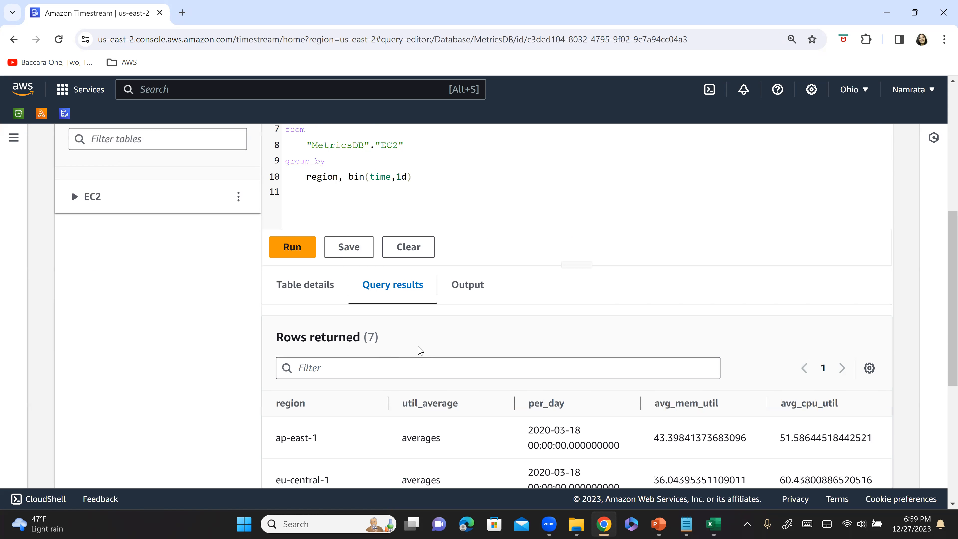
scroll(439, 240, up, 5)
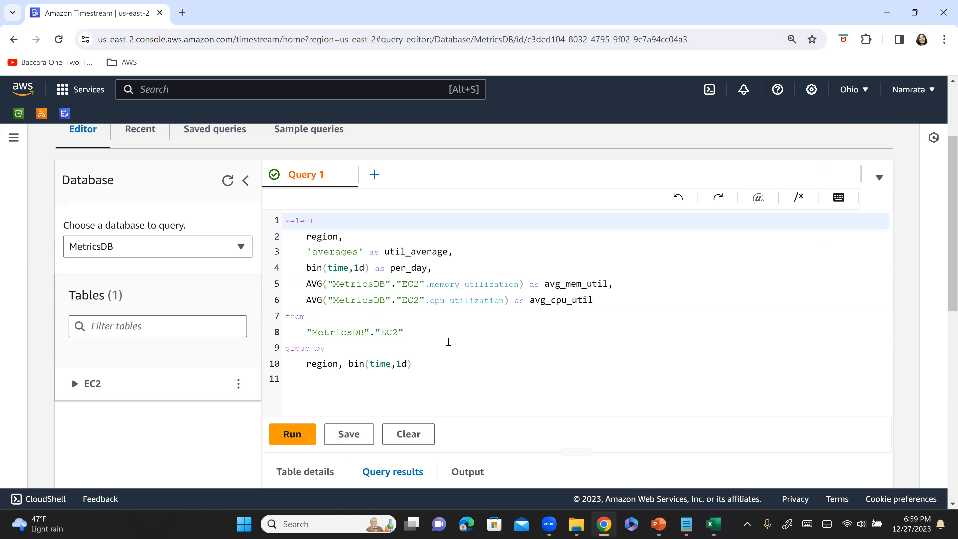
On the PowerPoint slide, draw a check mark beside the save-query items and underline the example query name.
key(alt+Tab)
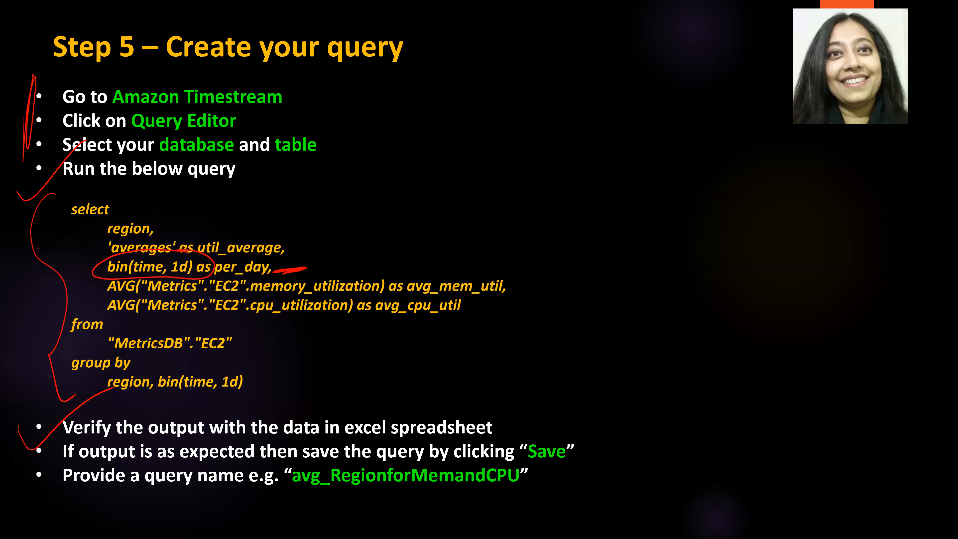
drag(574, 471, 686, 372)
mouse_move(496, 509)
mouse_down()
mouse_move(328, 505)
mouse_move(373, 507)
mouse_up()
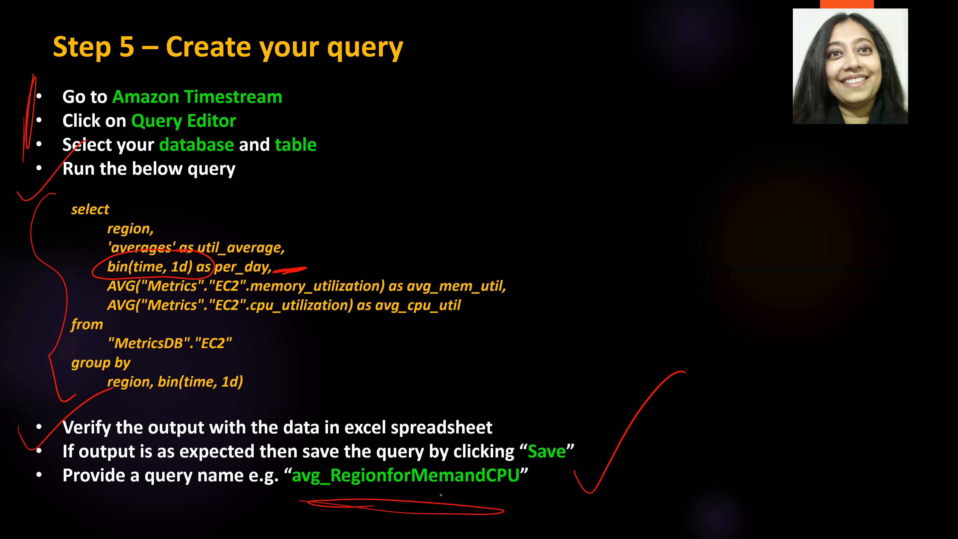
Paste avg_RegionMemandCPUUtil below myschquerybuck in the Notepad file, leaving a blank line between, and return to the slide.
key(alt+Tab)
key(Tab)
key(Tab)
key(Return)
key(Return)
key(ctrl+v)
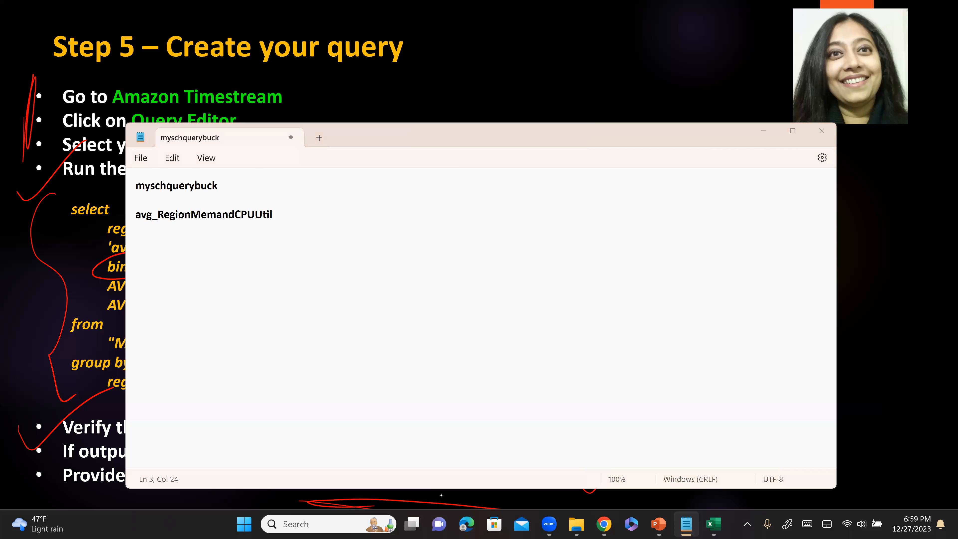
key(alt+Tab)
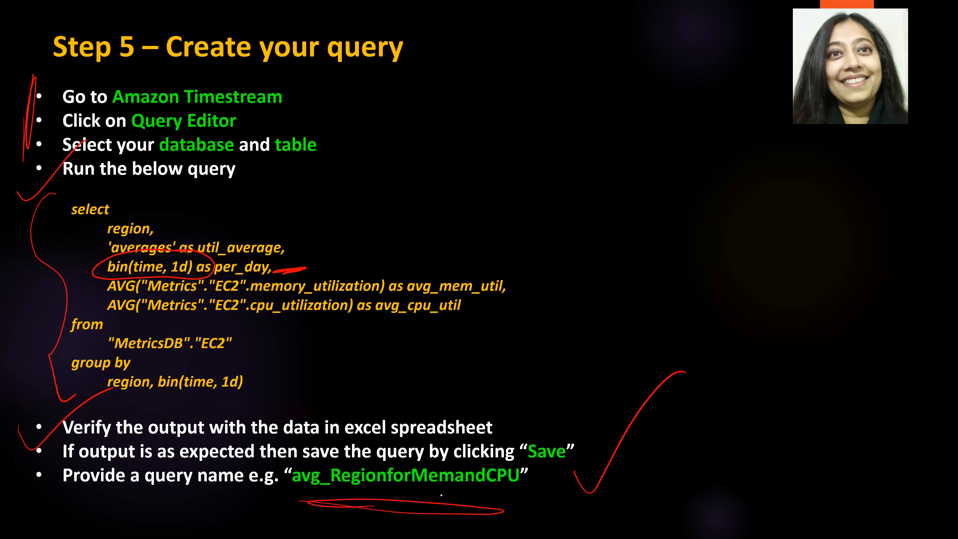
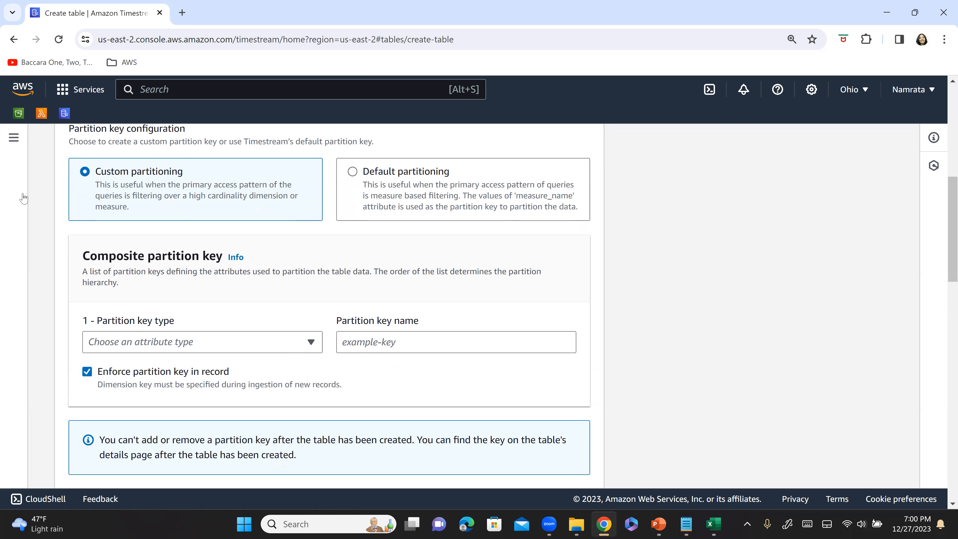
Define the composite partition key with type Dimension and the key name region.
scroll(227, 304, down, 1)
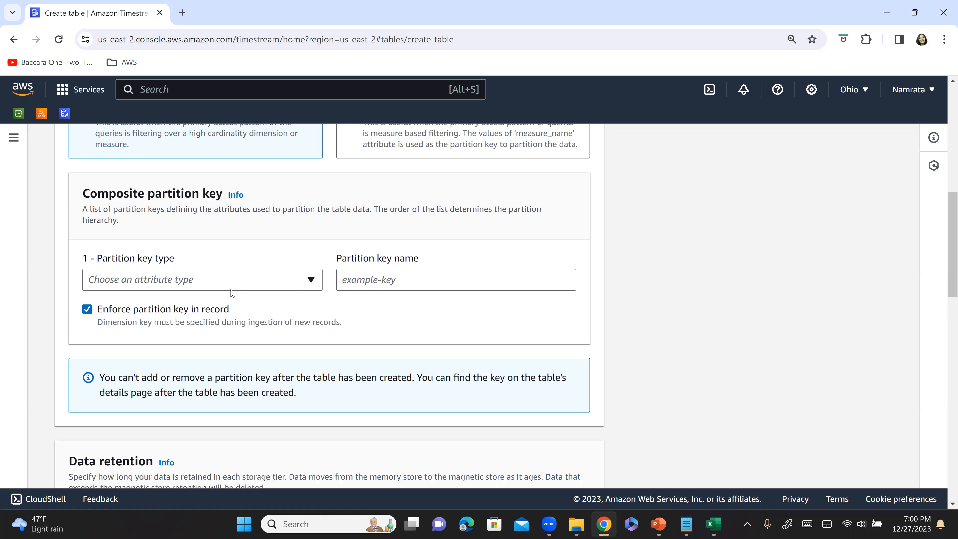
click(188, 280)
click(159, 309)
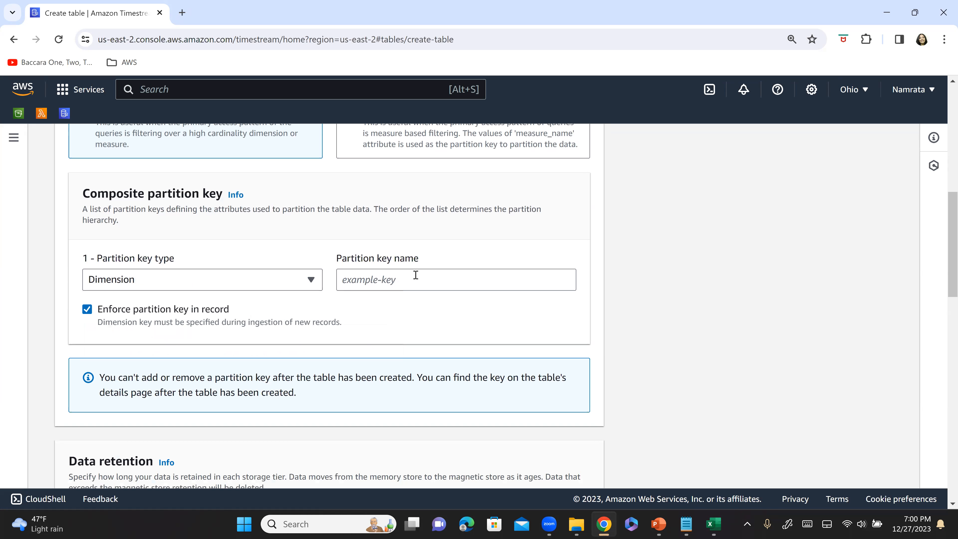
click(411, 282)
text(region)
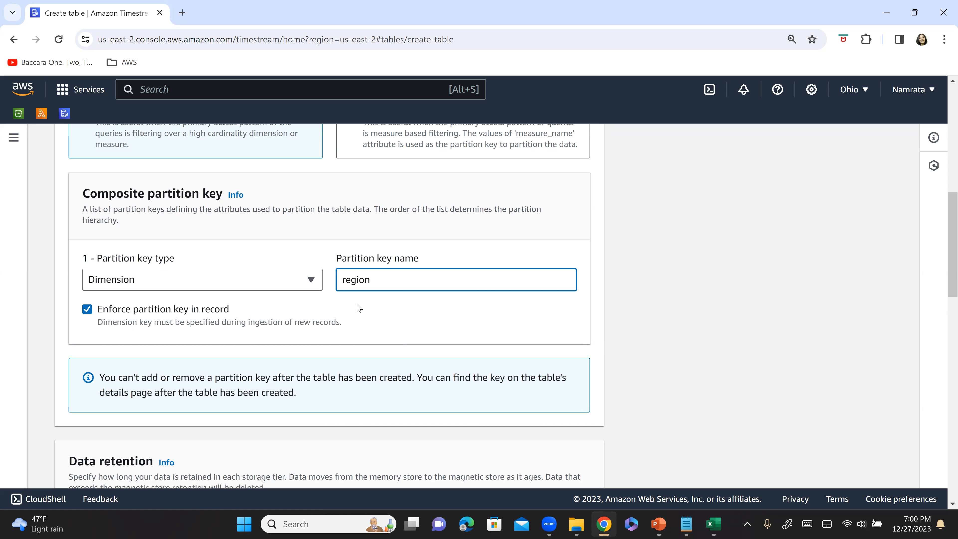
Choose the myschquerybuck S3 bucket as the error logs location, leave the remaining settings at their defaults, and create the table.
scroll(359, 308, down, 5)
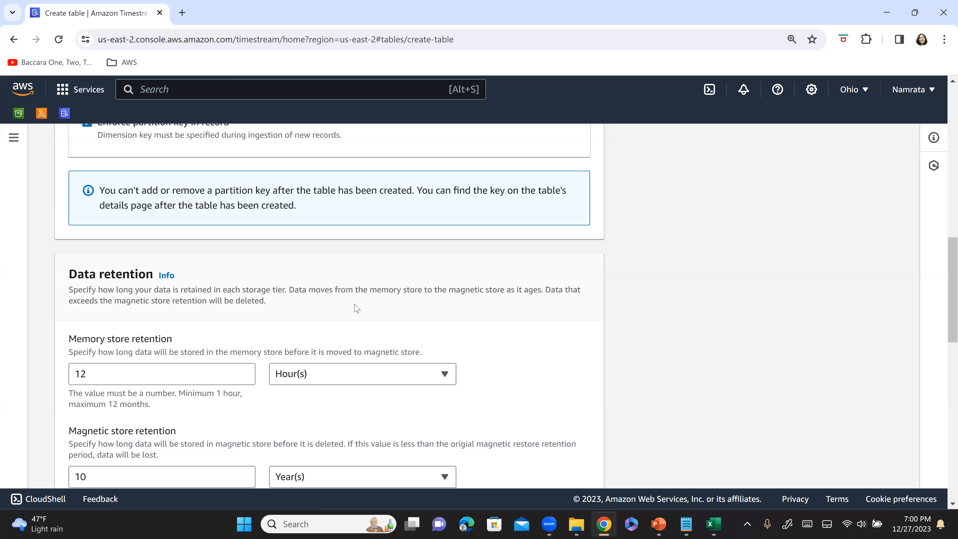
scroll(353, 312, down, 10)
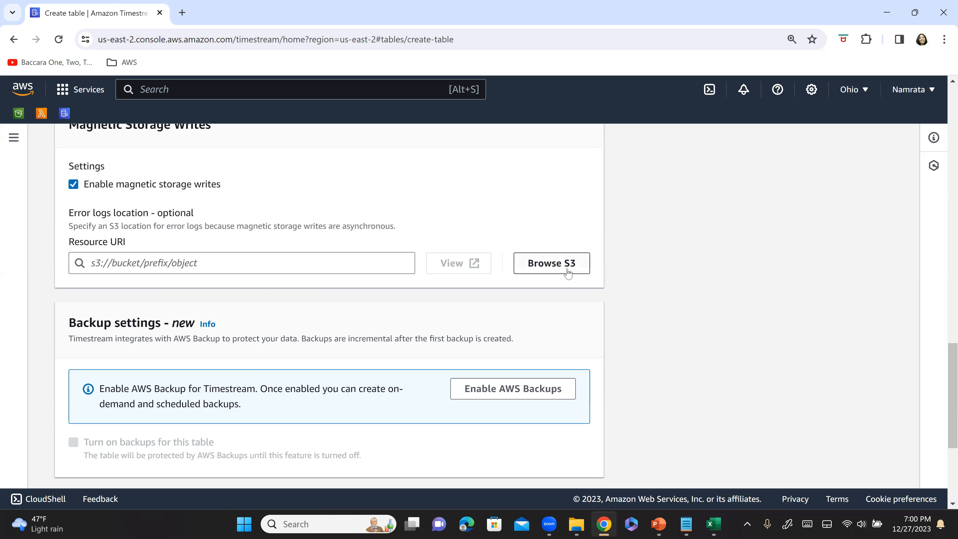
scroll(550, 343, up, 2)
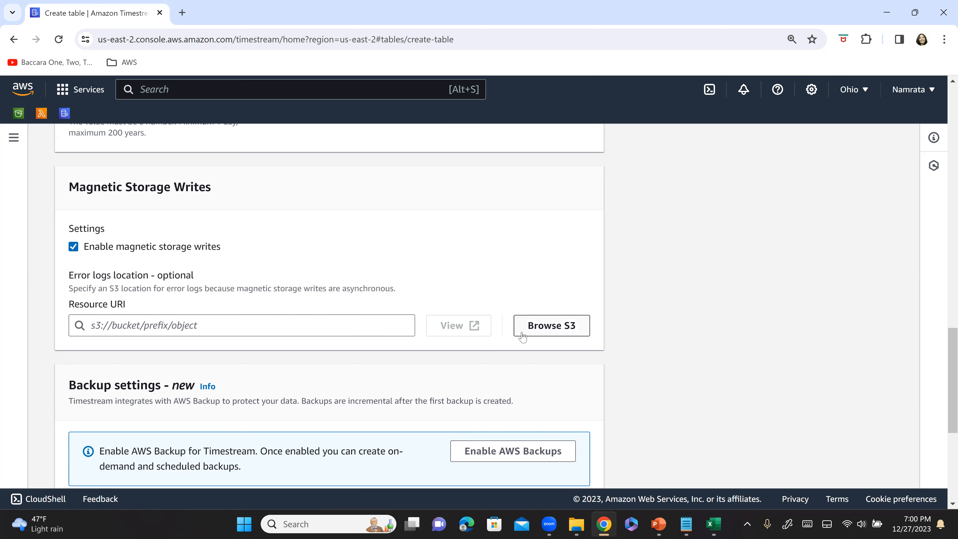
click(562, 326)
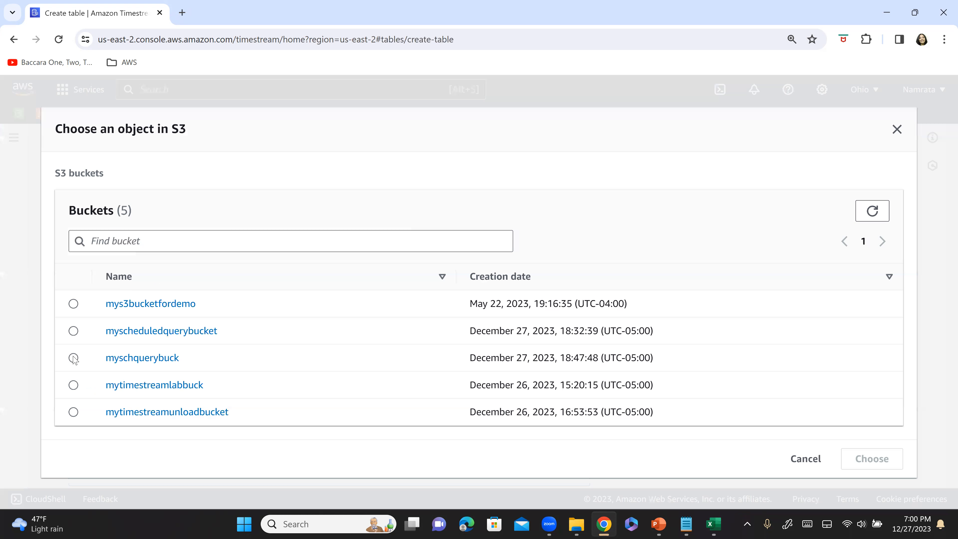
click(74, 358)
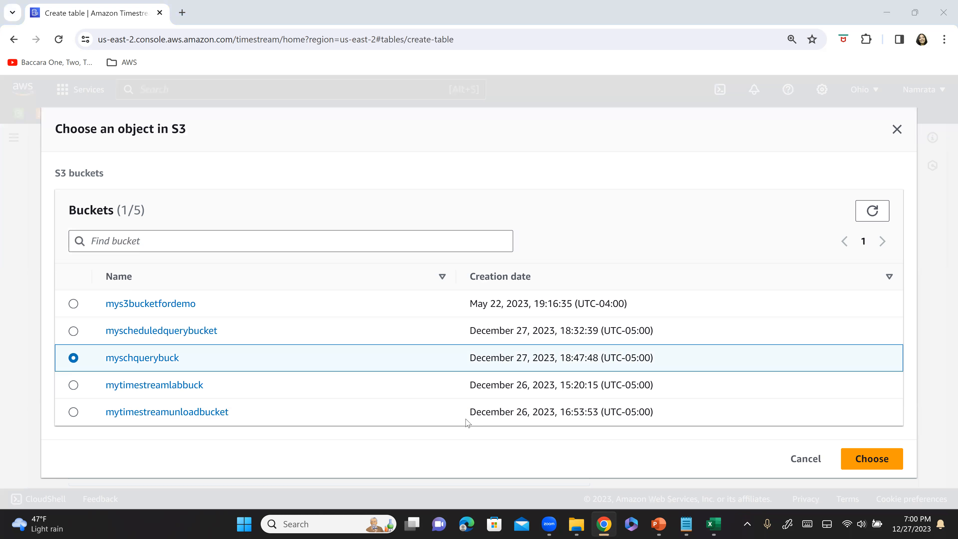
key(alt+Tab)
key(Tab)
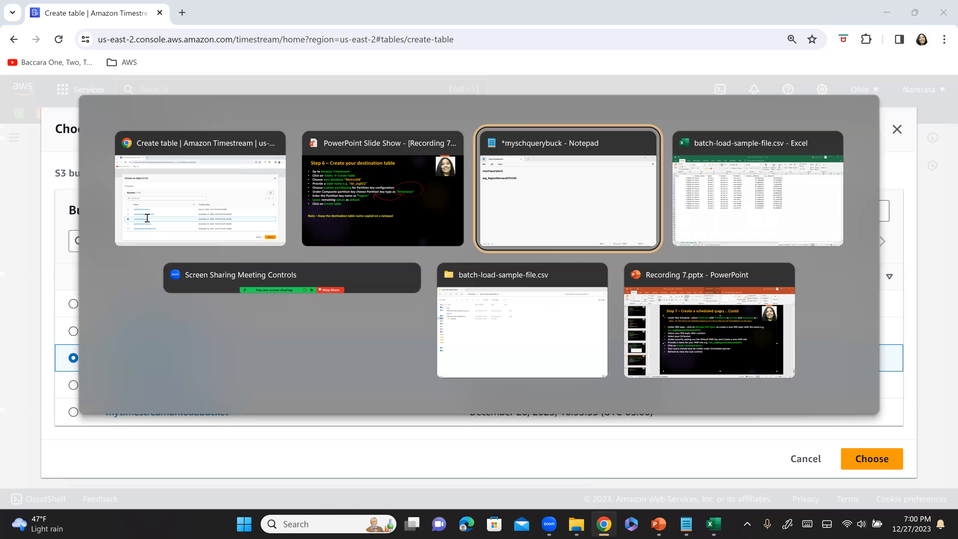
key(alt+Tab)
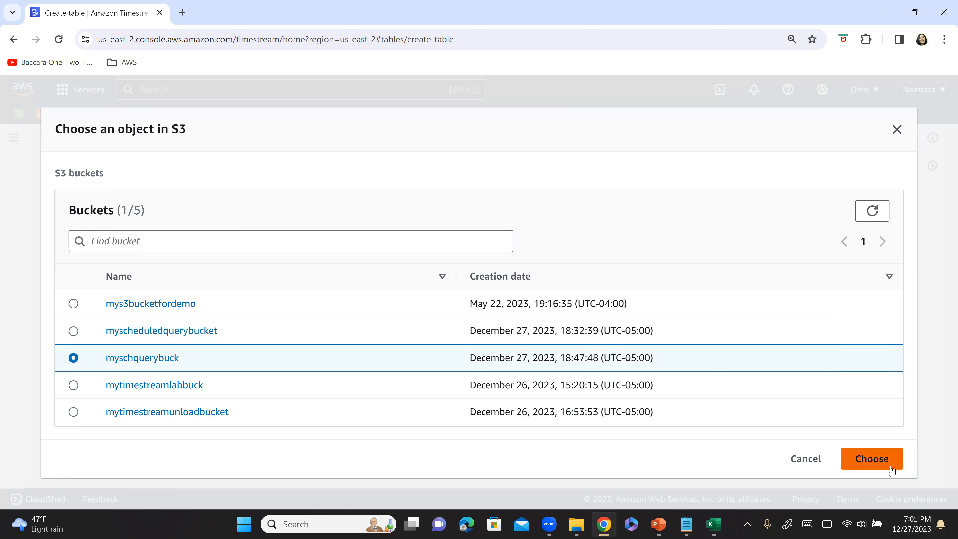
click(872, 459)
scroll(290, 365, down, 7)
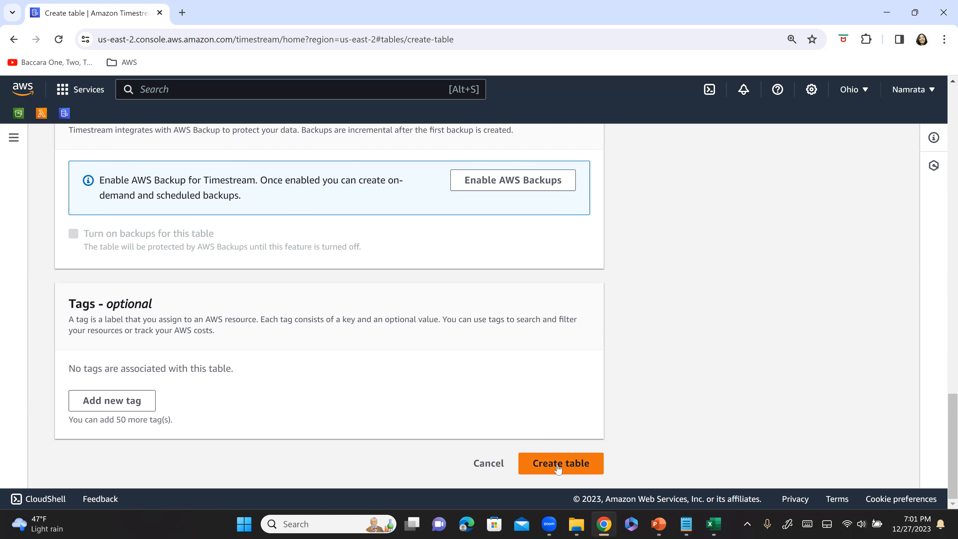
click(558, 469)
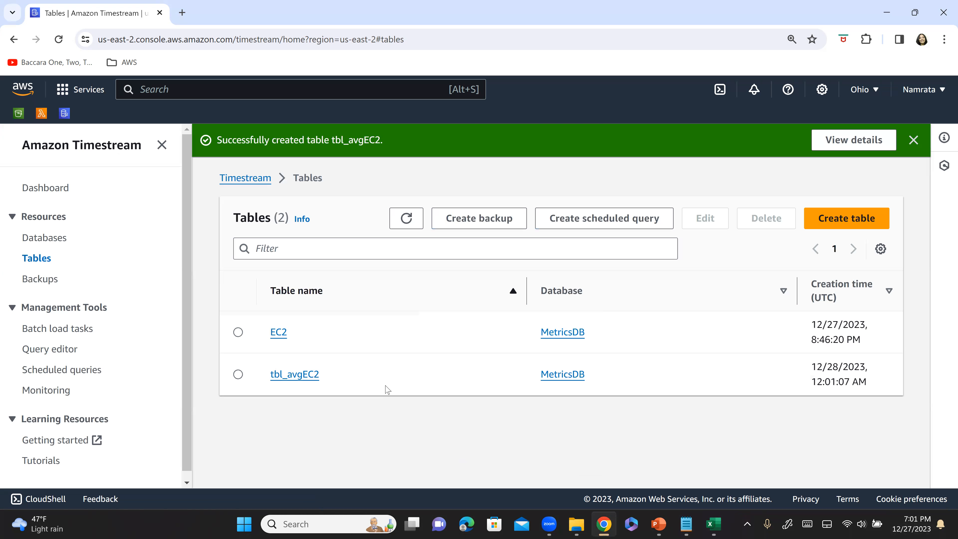
Switch to the PowerPoint slide and draw a check mark over the start of the Step 6 heading.
key(alt+Tab)
key(alt+Tab)
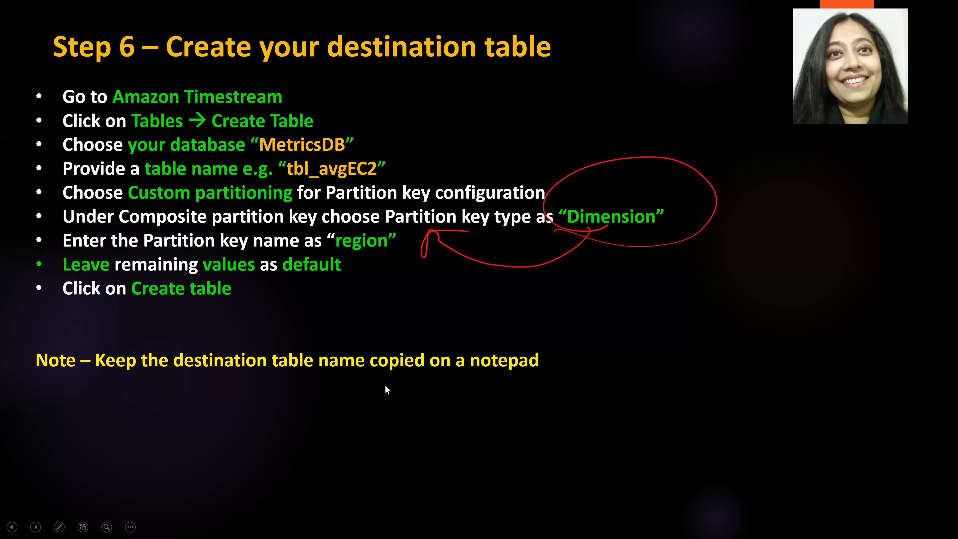
drag(33, 50, 117, 7)
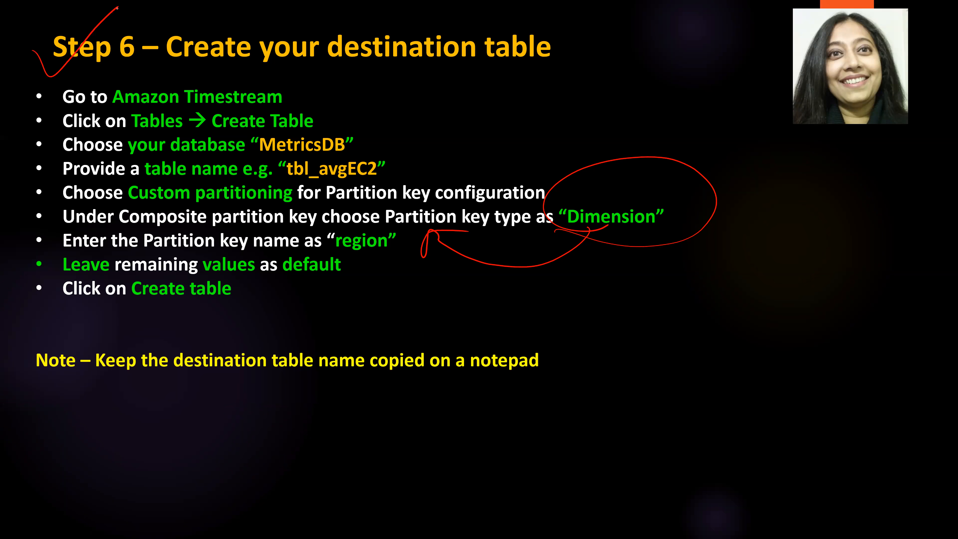
Add tbl_avgEC2 below avg_RegionMemandCPUUtil in the Notepad file, leaving a blank line between, and return to the slide.
key(alt+Tab)
key(alt+Tab)
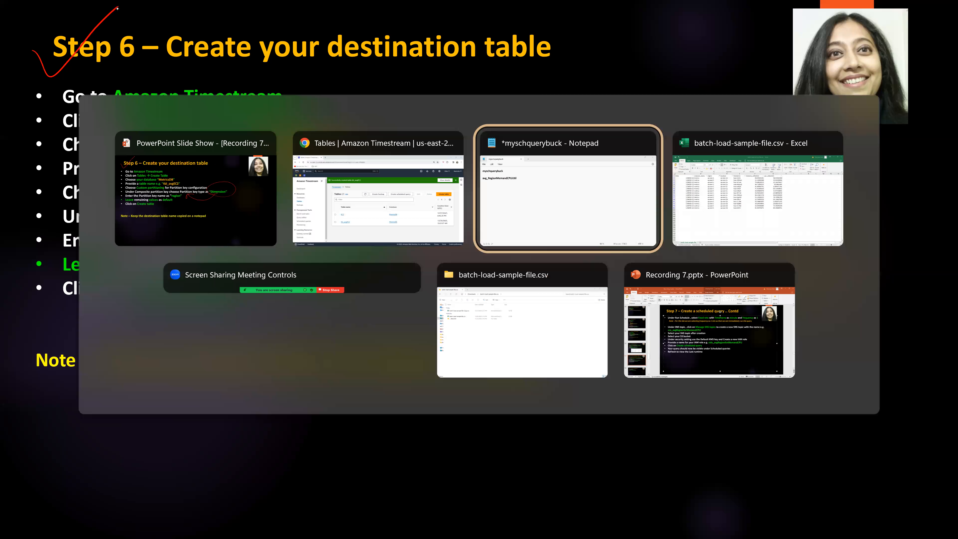
key(Return)
key(Return)
text(tbl_)
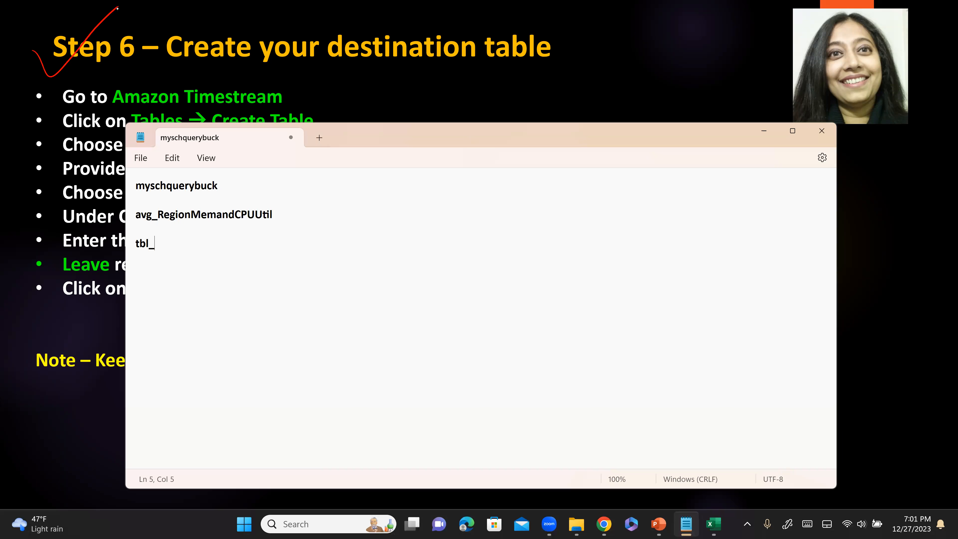
text(avgEC2)
key(Return)
key(alt+Tab)
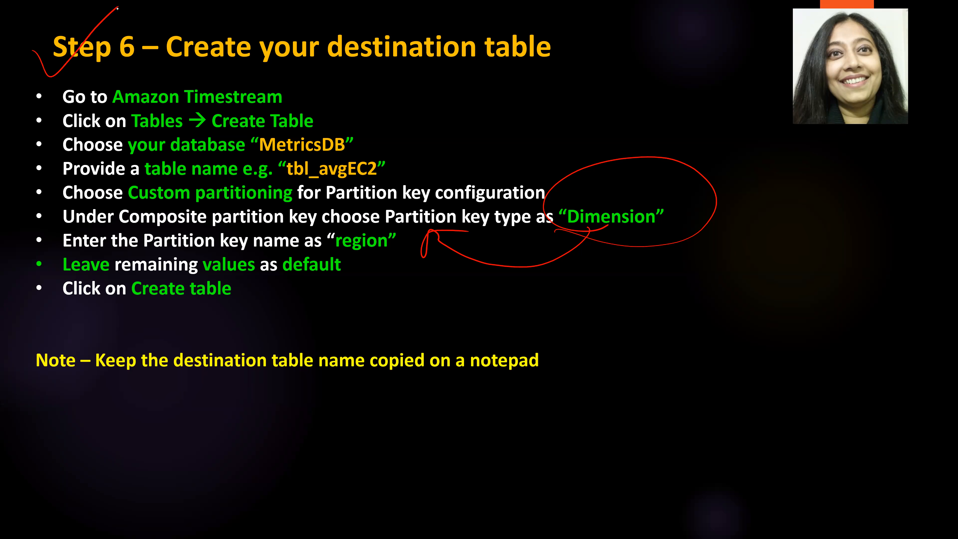
Advance to the Step 7 slide, then switch to the Timestream console and go to the scheduled queries page.
key(Right)
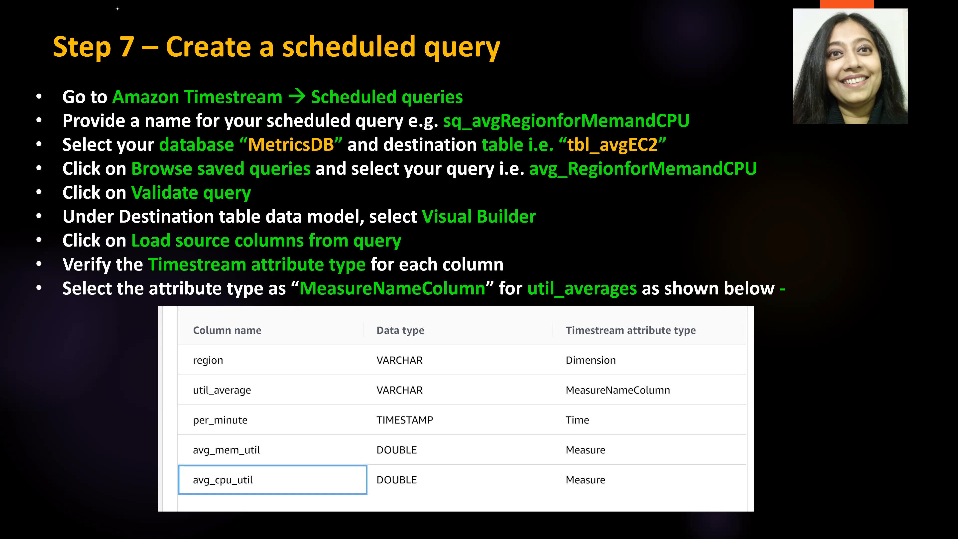
key(alt+Tab)
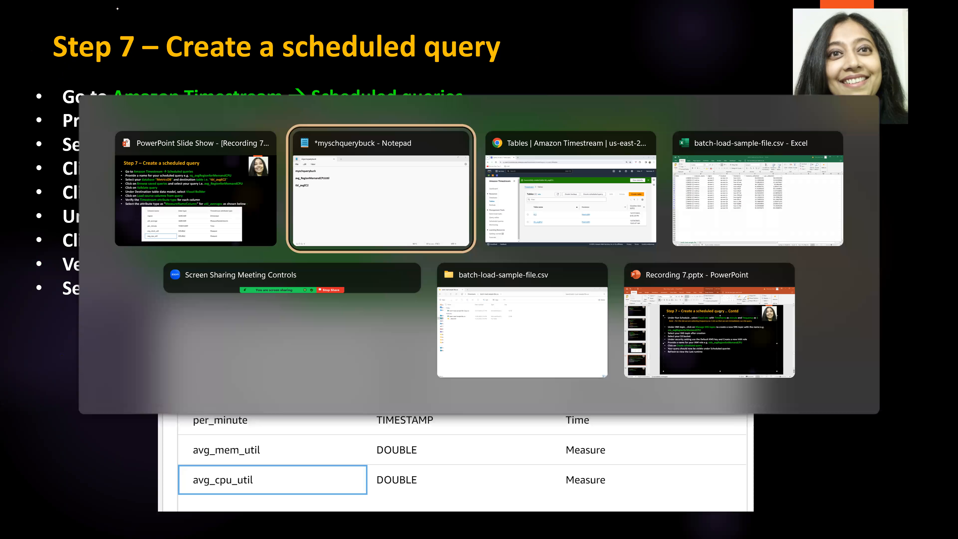
key(alt+Tab)
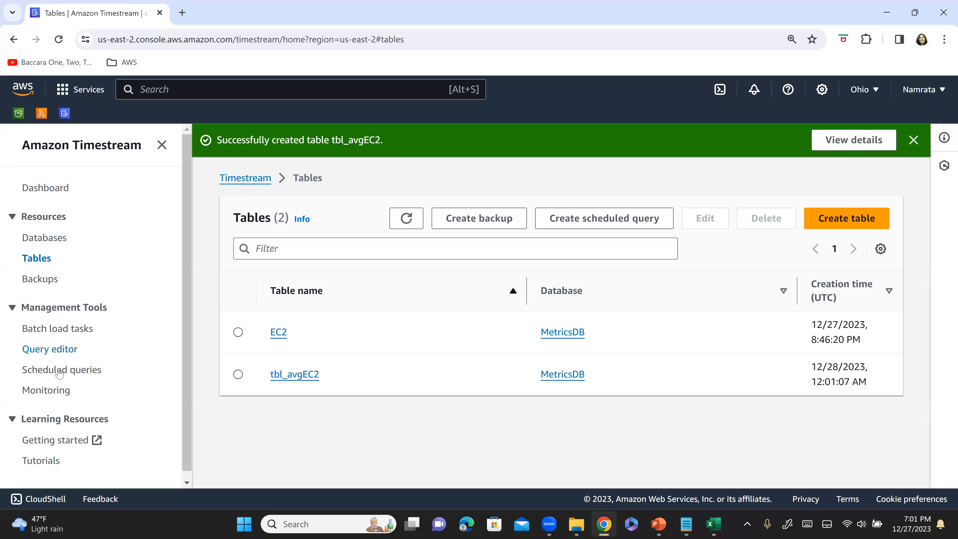
click(63, 373)
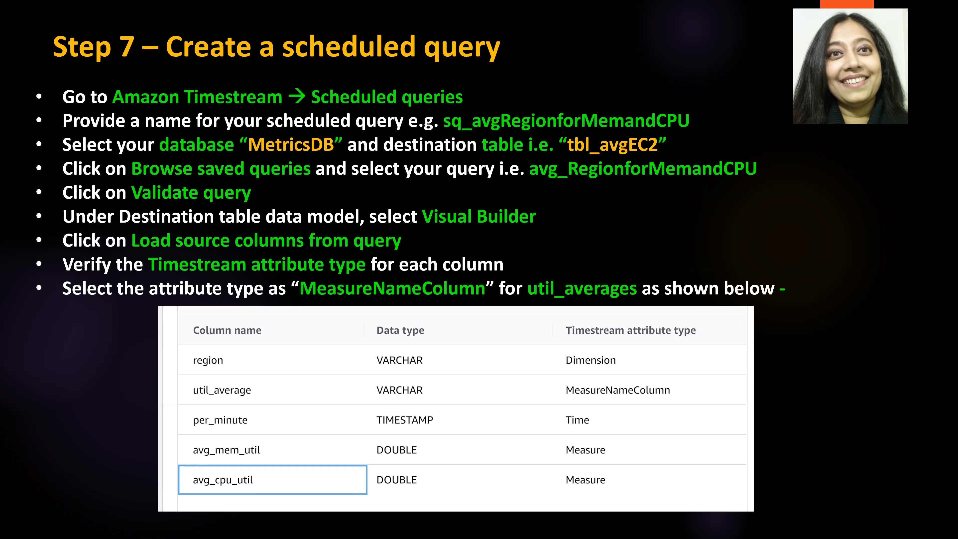
On the Step 7 slide, mark the first item and underline the example query, database and table names and Validate query.
drag(15, 107, 75, 65)
drag(463, 129, 714, 129)
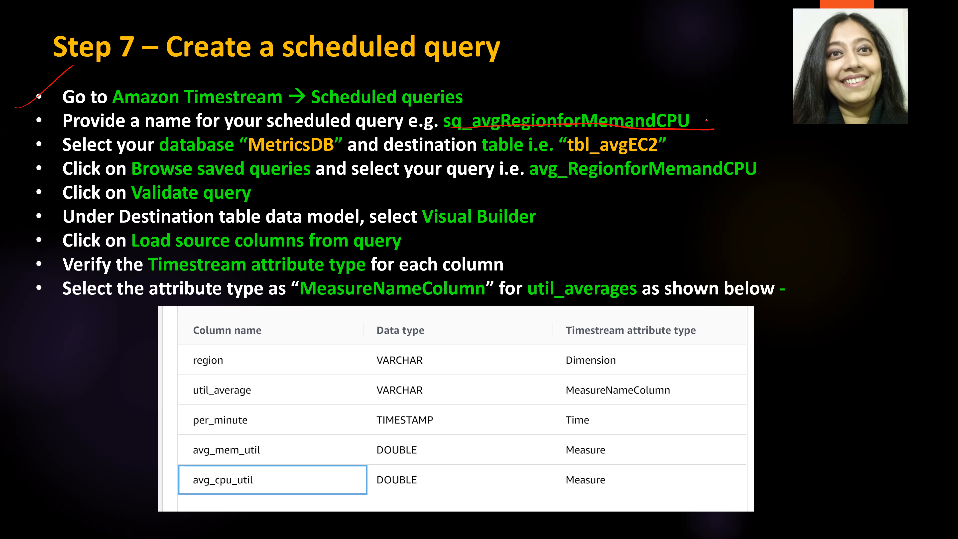
drag(291, 155, 318, 152)
drag(675, 153, 567, 154)
drag(534, 187, 816, 194)
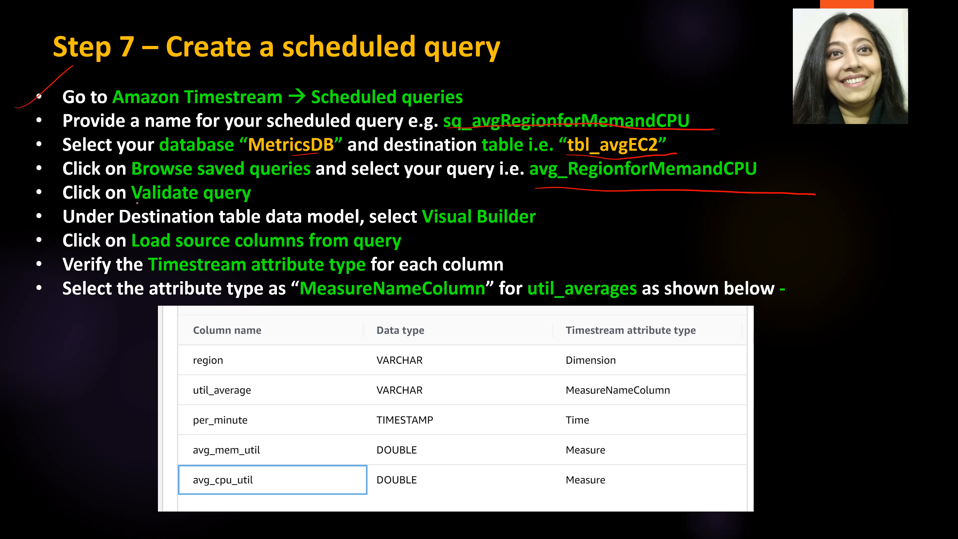
drag(246, 199, 135, 196)
Circle Visual Builder, check the load-source-columns item, draw a line beside the attribute type items, and check the column table.
mouse_move(438, 234)
mouse_down()
mouse_move(497, 246)
mouse_move(424, 213)
mouse_move(484, 238)
mouse_up()
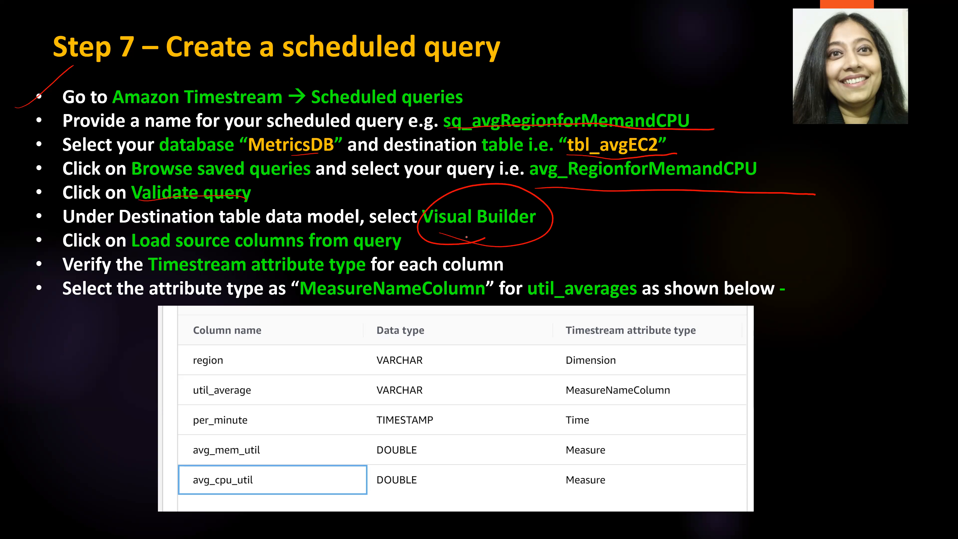
mouse_move(413, 241)
mouse_down()
mouse_move(430, 242)
mouse_move(471, 214)
mouse_up()
mouse_move(20, 290)
mouse_down()
mouse_move(19, 317)
mouse_move(22, 283)
mouse_up()
drag(88, 418, 171, 367)
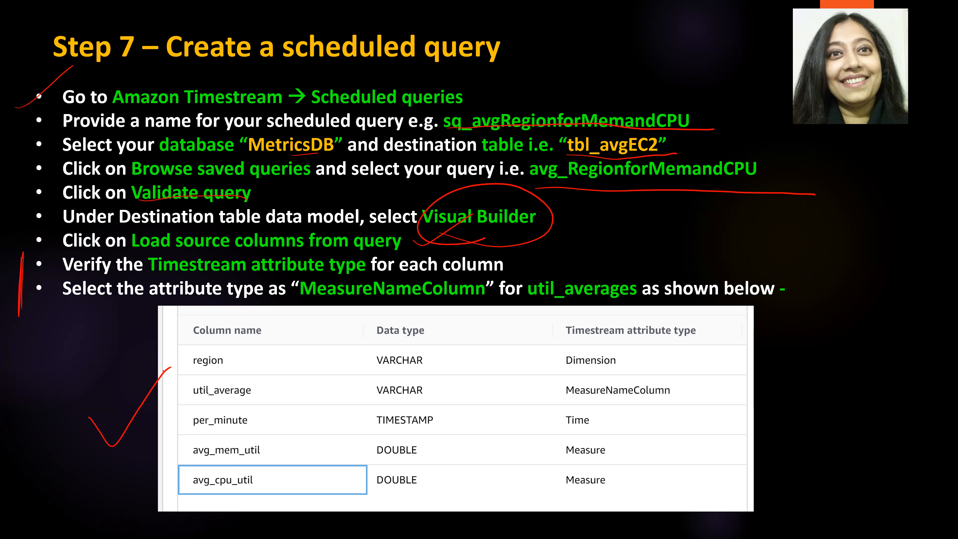
Start a new scheduled query in the Timestream console and name it sq_avgRegionforMemandCPU, following the slide's example.
key(alt+Tab)
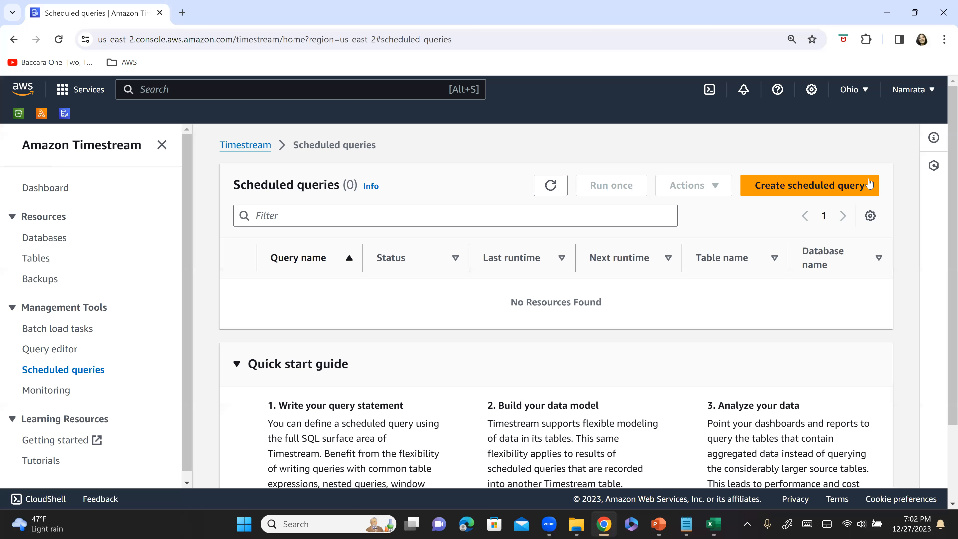
click(816, 191)
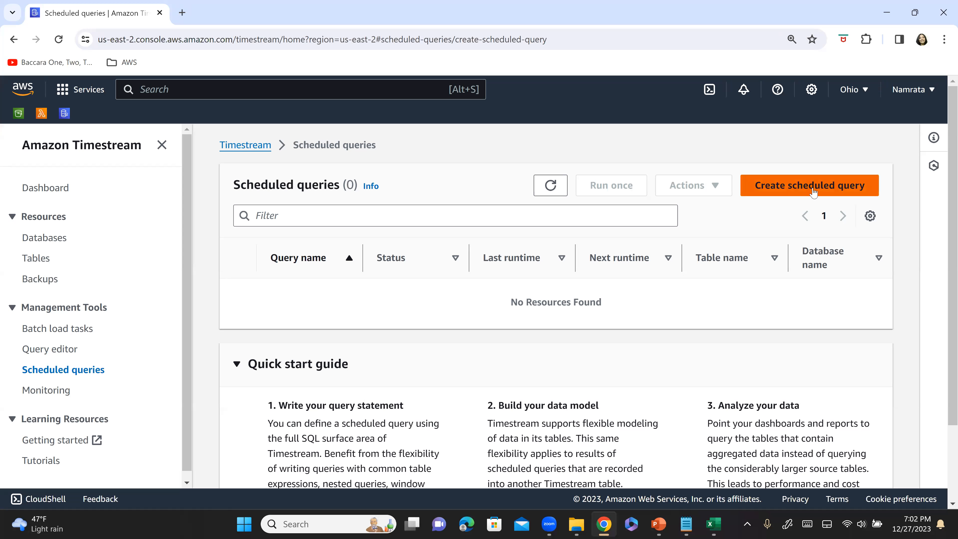
click(211, 340)
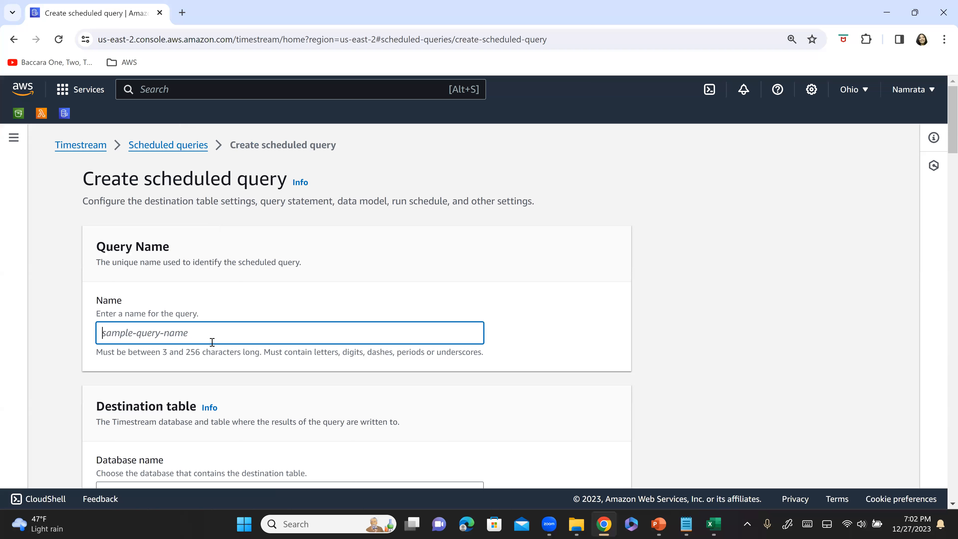
key(alt+Tab)
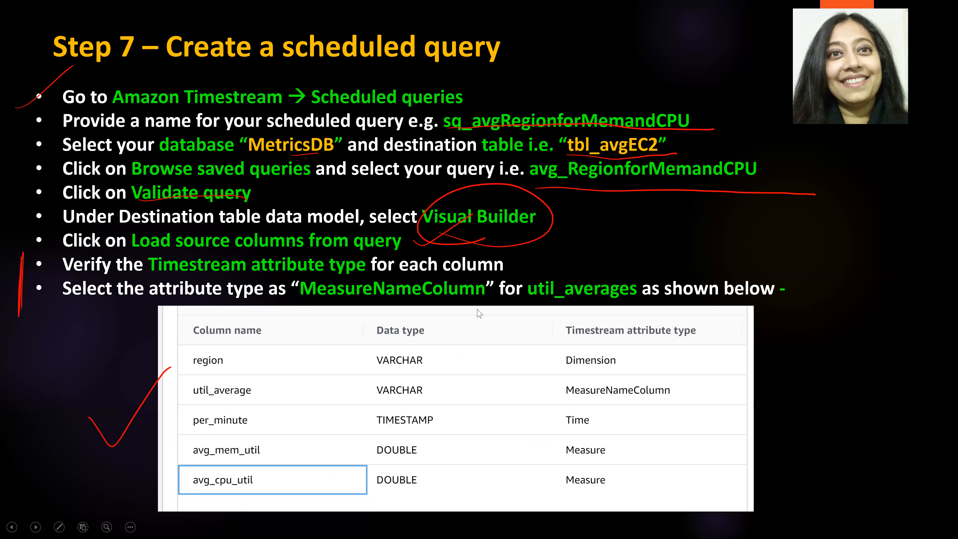
key(alt+Tab)
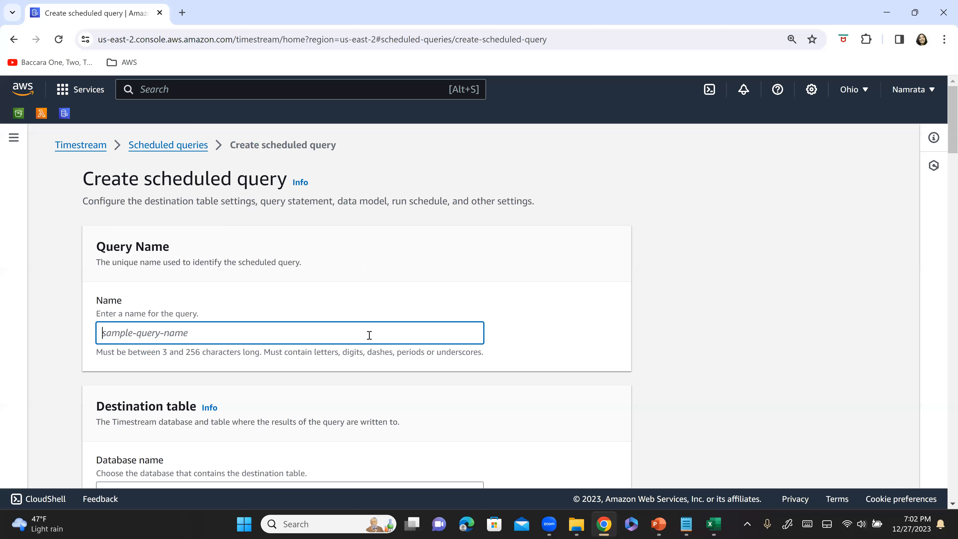
text(sq_avg)
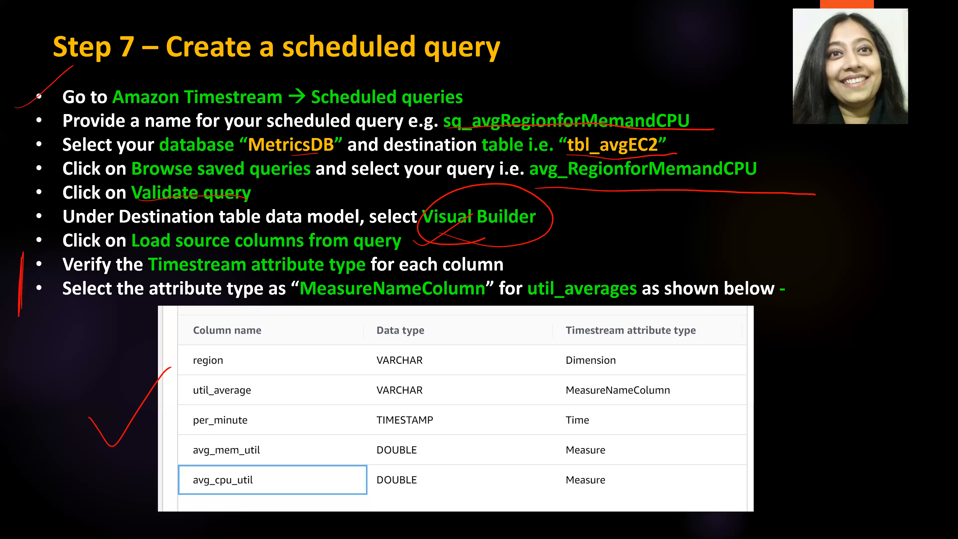
text(Re)
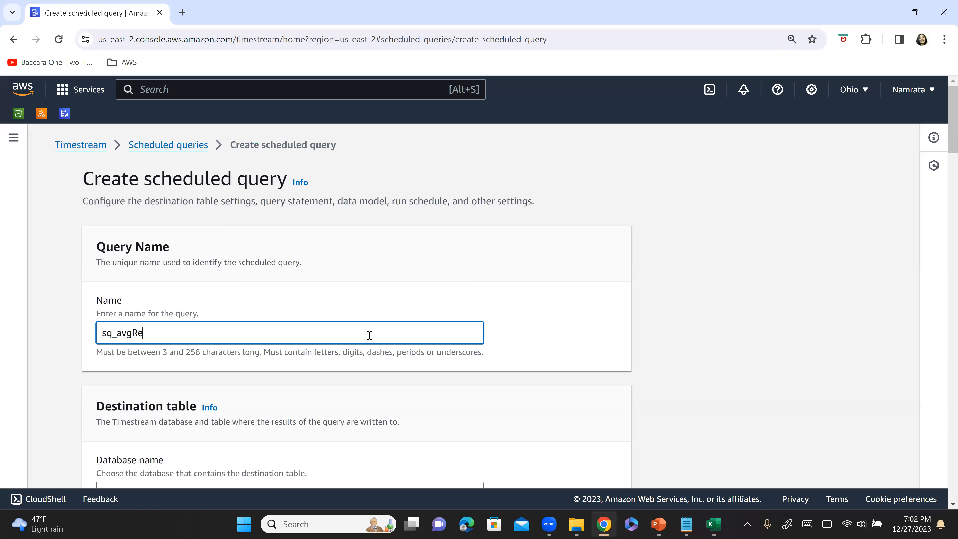
text(gionforMemand CPU)
key(Left)
key(Left)
key(Left)
key(BackSpace)
Copy the scheduled query name into Notepad below tbl_avgEC2, leaving a blank line between, and return to the form's destination table settings.
key(ctrl+a)
key(ctrl+c)
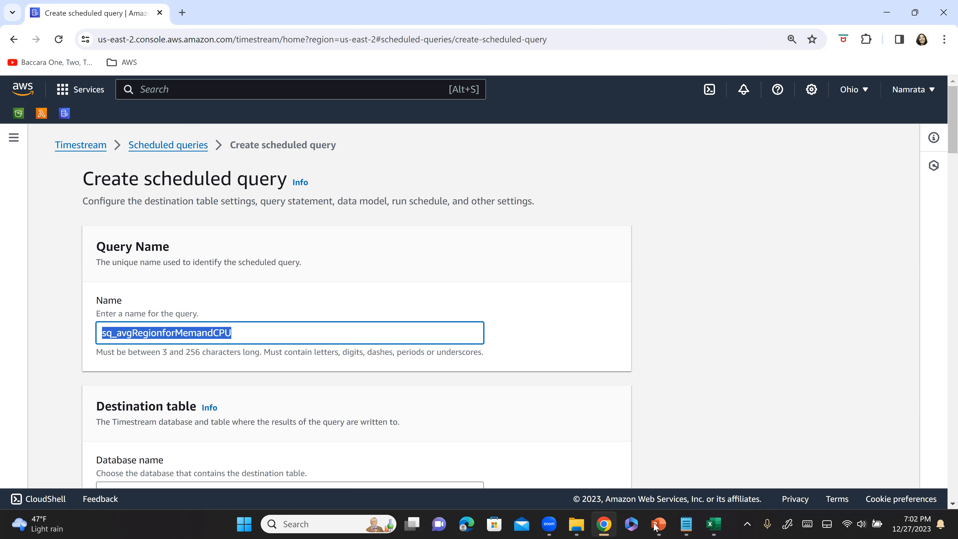
click(686, 524)
click(253, 240)
key(Return)
key(Return)
key(ctrl+v)
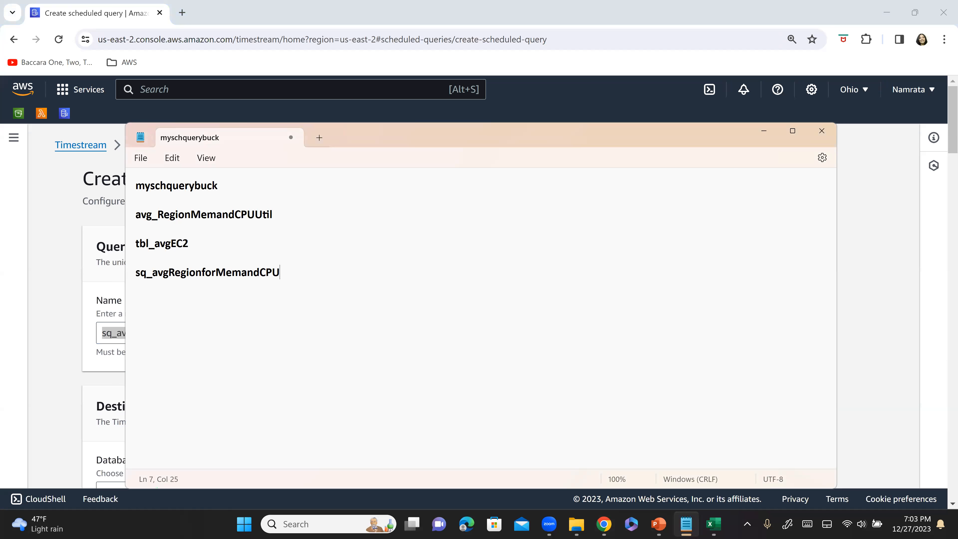
key(alt+Tab)
scroll(182, 353, down, 3)
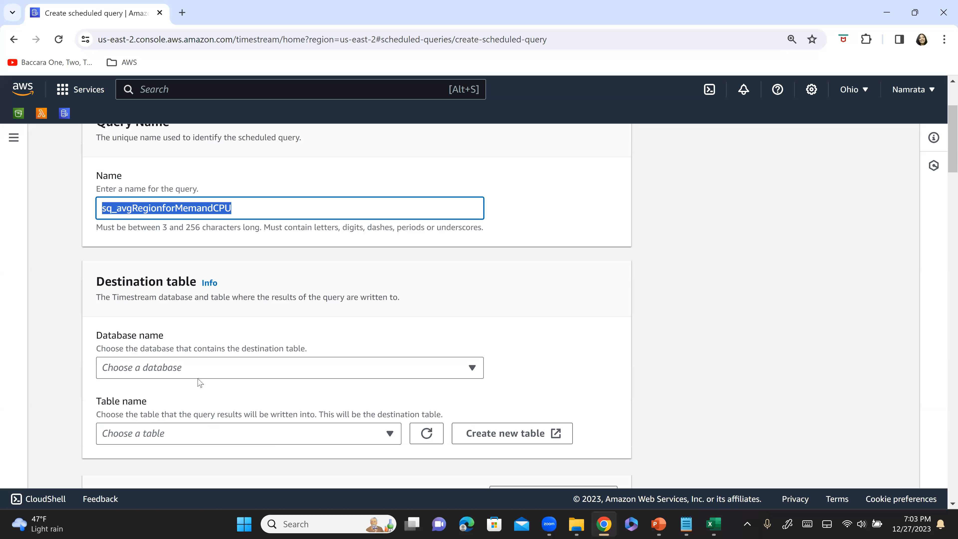
Set the scheduled query's destination to database MetricsDB and table tbl_avgEC2.
click(202, 373)
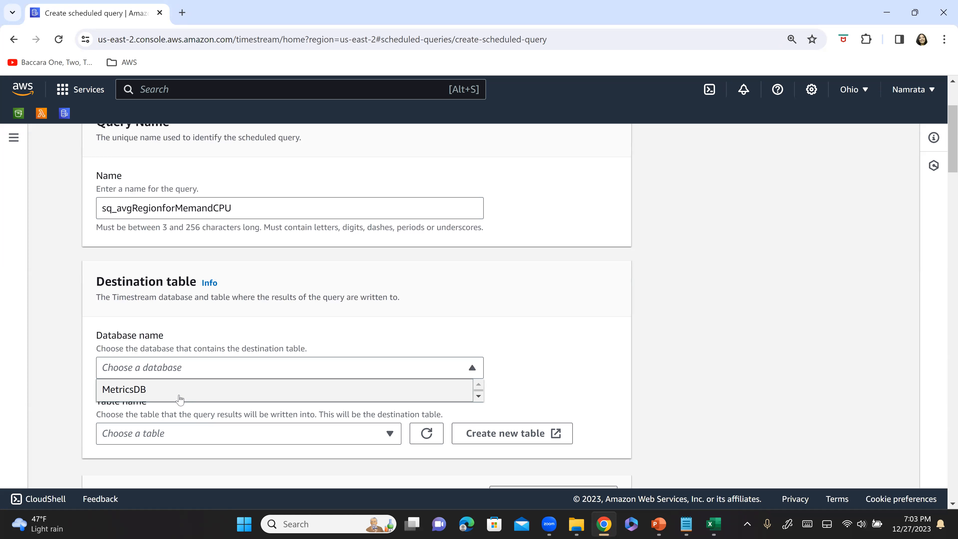
click(180, 392)
scroll(213, 312, down, 3)
click(214, 310)
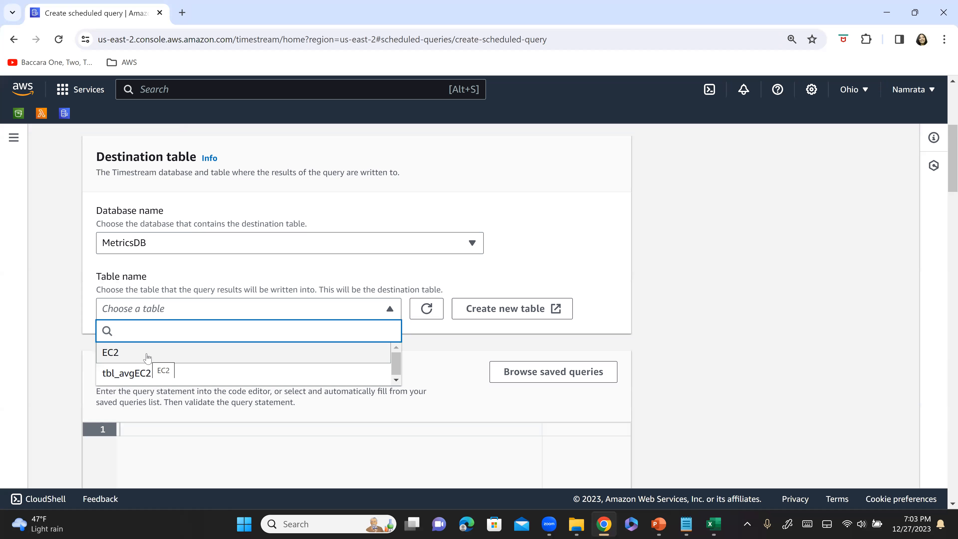
click(159, 377)
Browse the saved queries and load avg_RegionMemandCPUUtil, the one created at 23:59:03 GMT, into the query statement.
scroll(193, 355, down, 5)
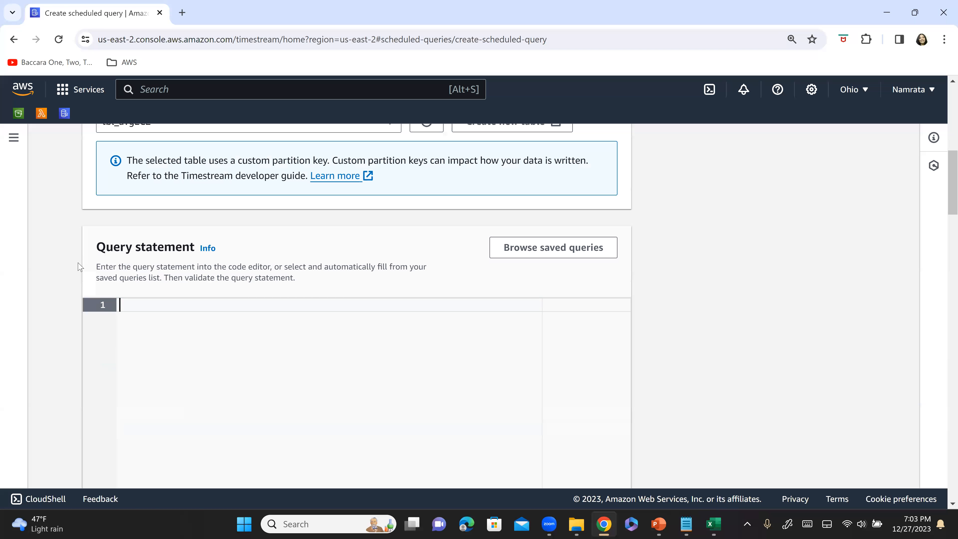
click(525, 250)
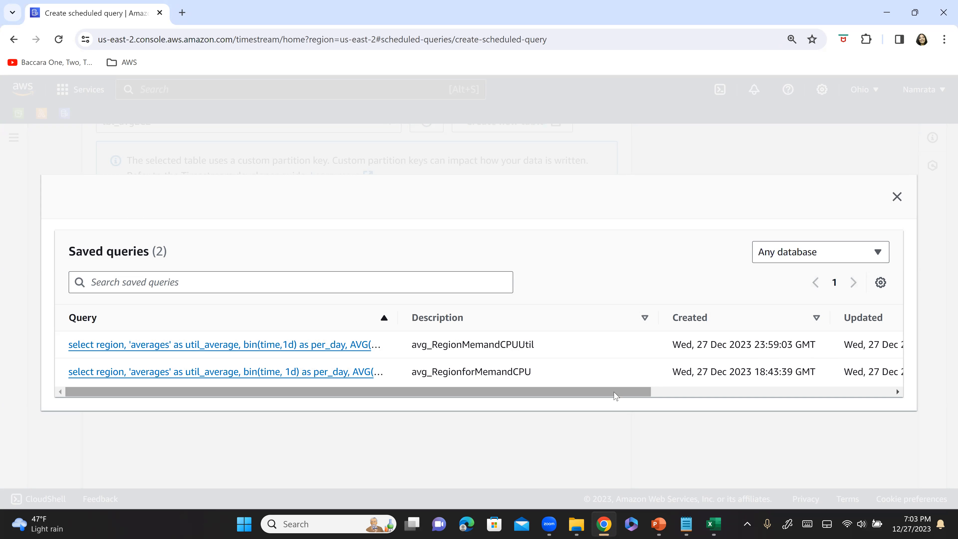
drag(615, 395, 315, 381)
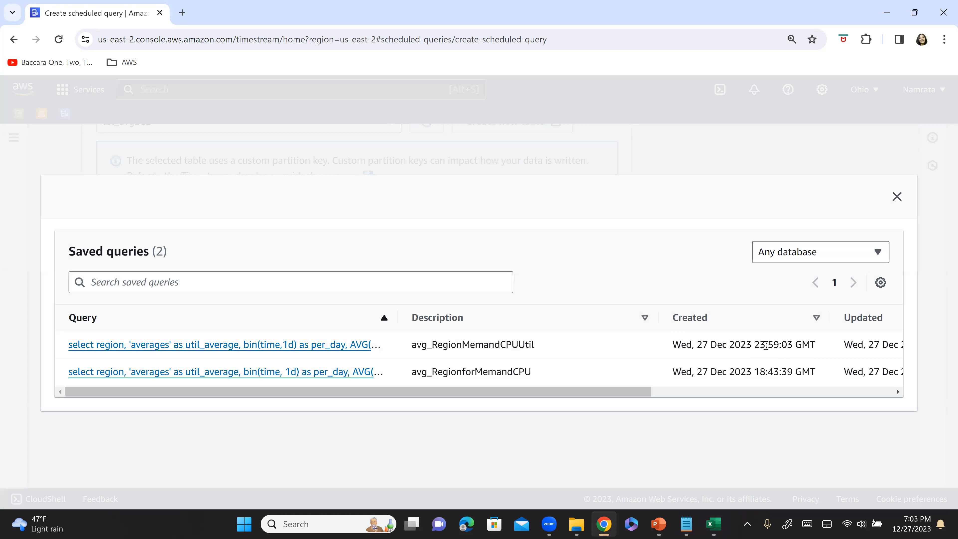
double_click(788, 343)
click(243, 345)
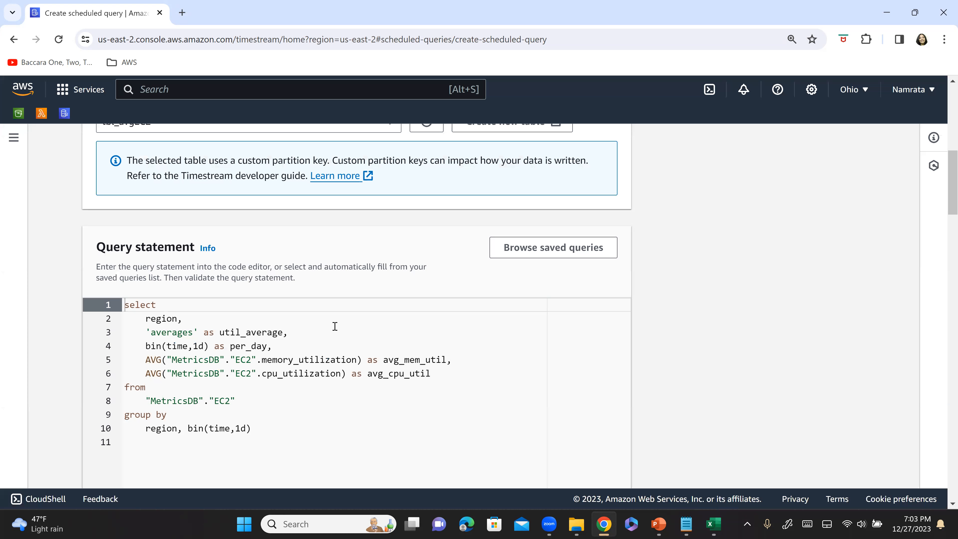
Reopen the saved queries, compare their descriptions with the query name noted in Notepad, and load avg_RegionMemandCPUUtil again.
click(556, 255)
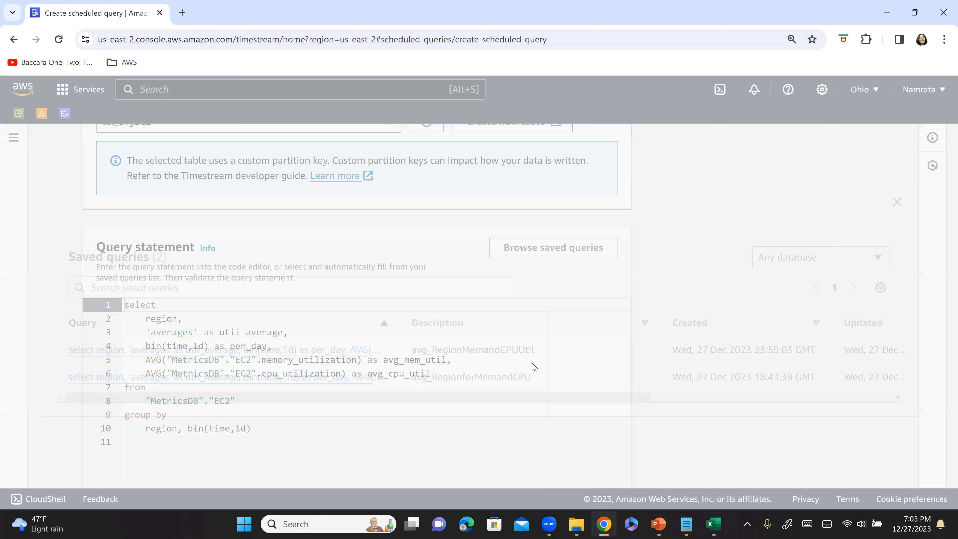
key(alt+Tab)
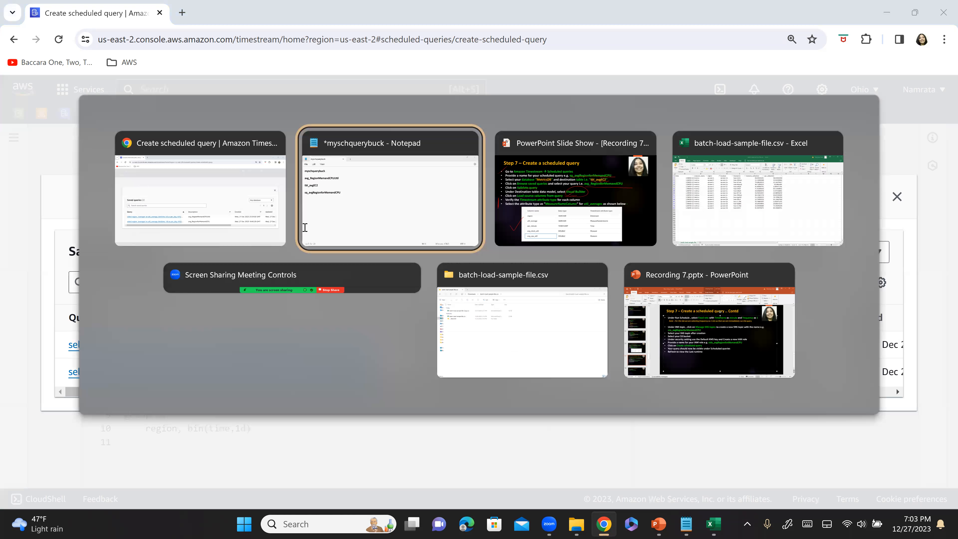
click(304, 225)
click(171, 224)
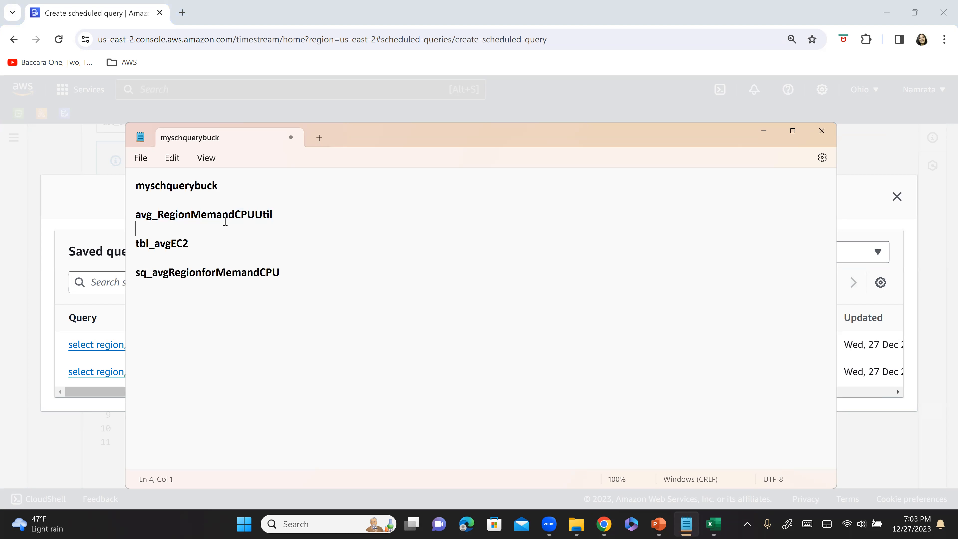
key(alt+Tab)
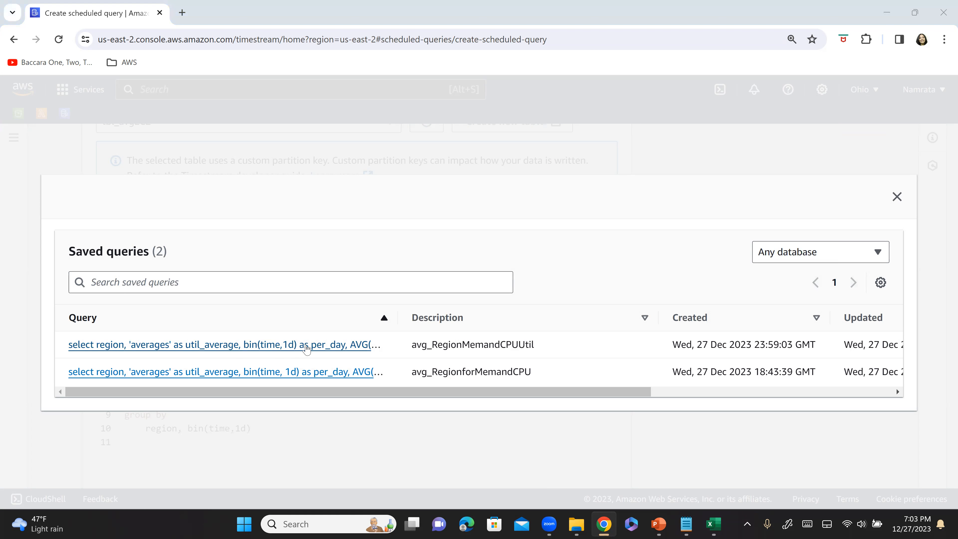
key(alt+Tab)
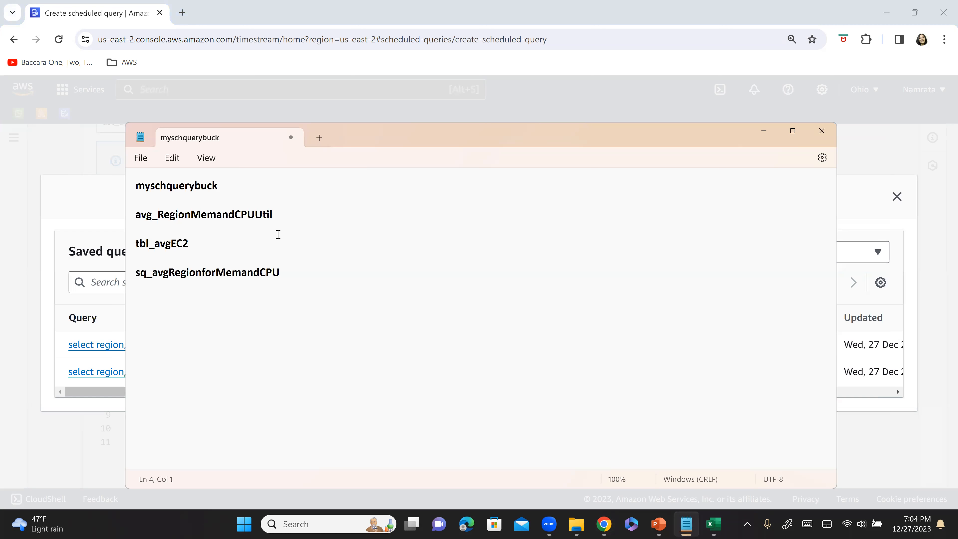
drag(228, 214, 124, 212)
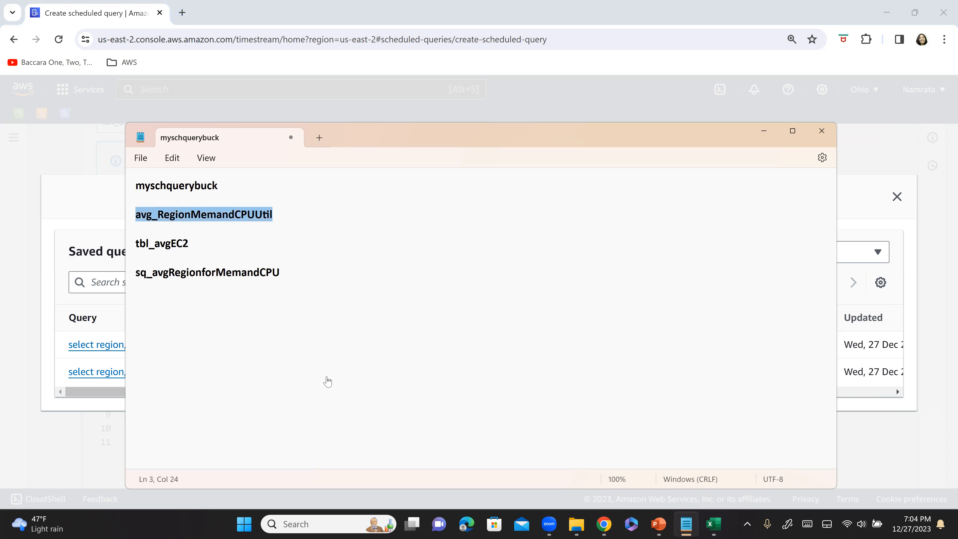
key(alt+Tab)
drag(559, 345, 402, 346)
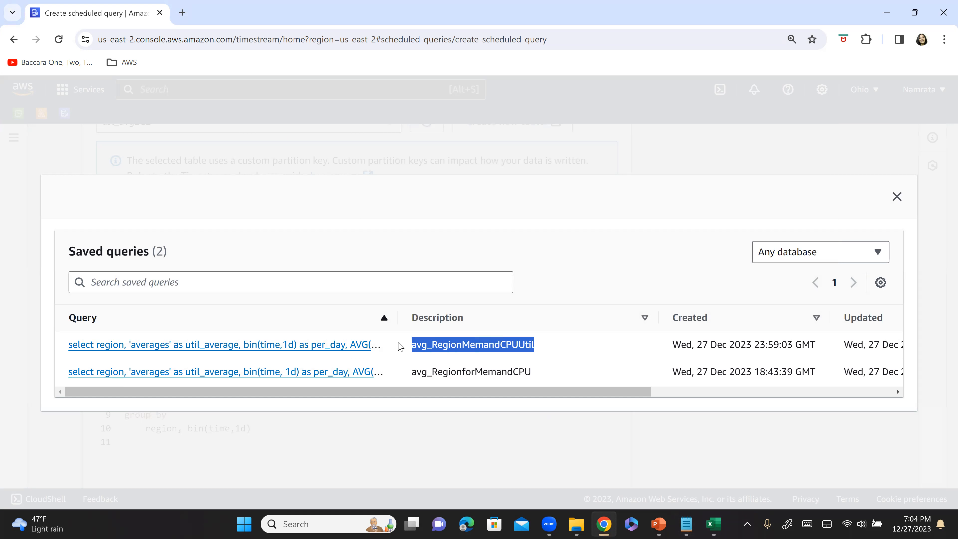
click(248, 345)
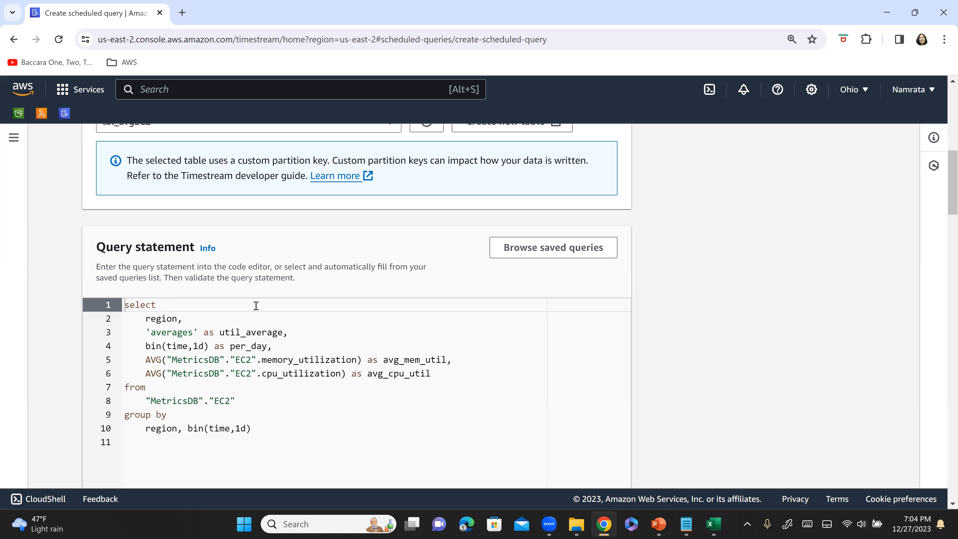
Switch to the Step 7 slide in PowerPoint, draw a line beside the first items, and circle Validate query.
scroll(256, 306, down, 1)
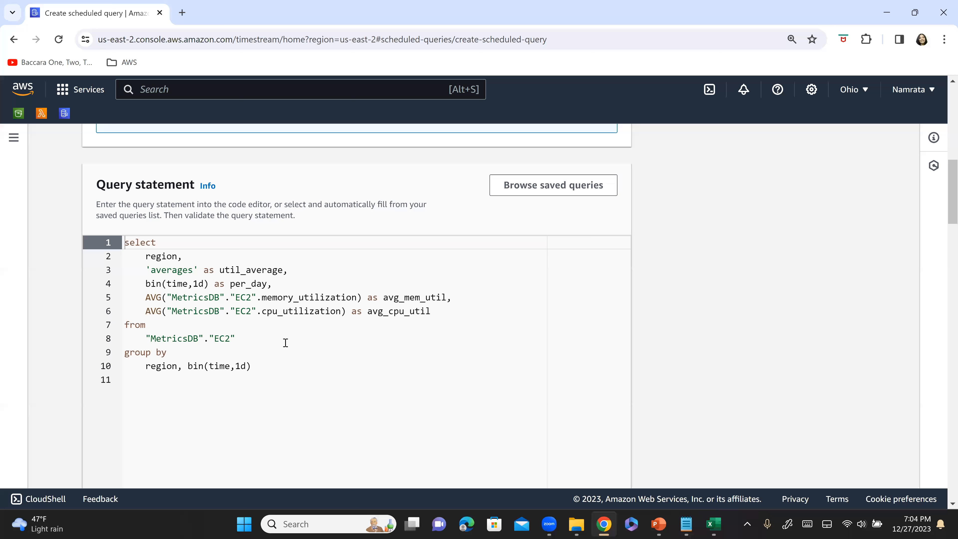
scroll(307, 344, down, 3)
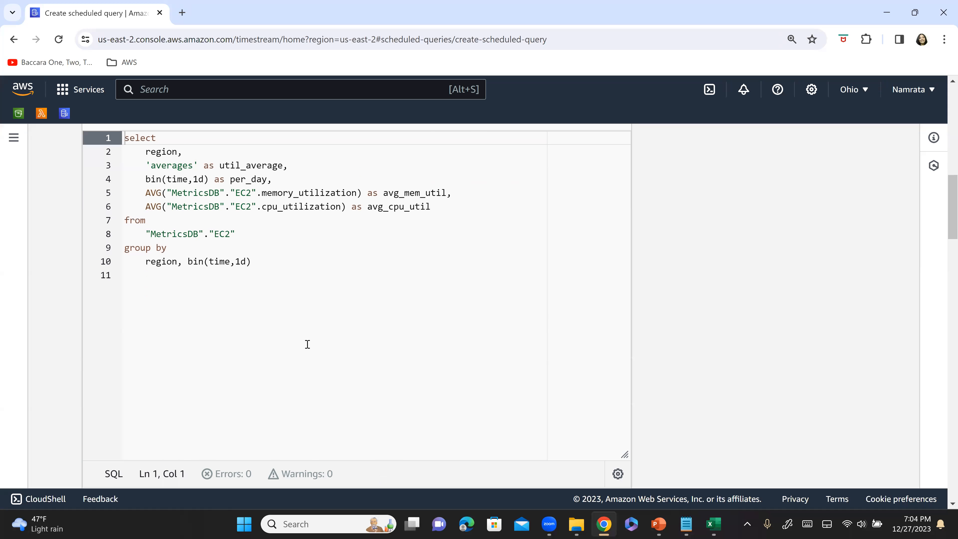
key(alt+Tab)
key(alt+Tab)
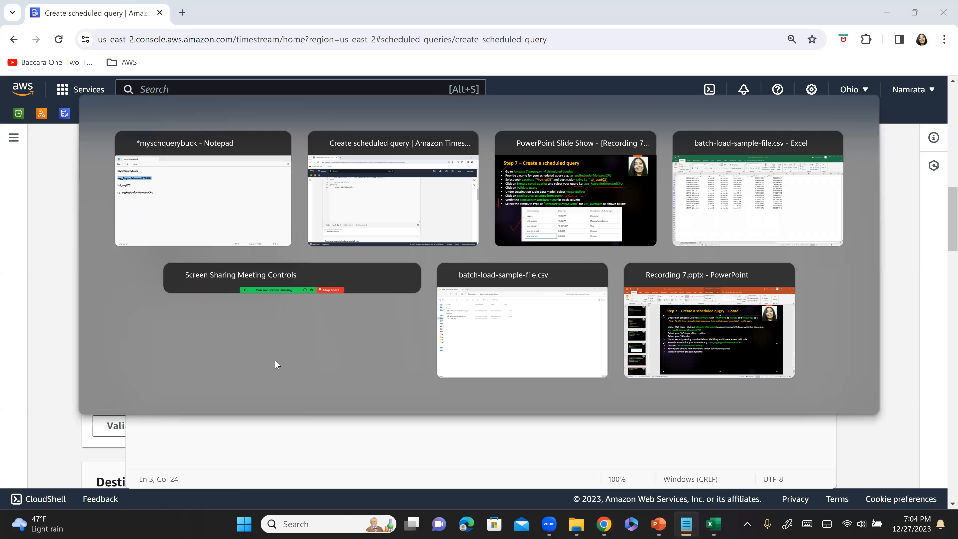
key(alt+Tab)
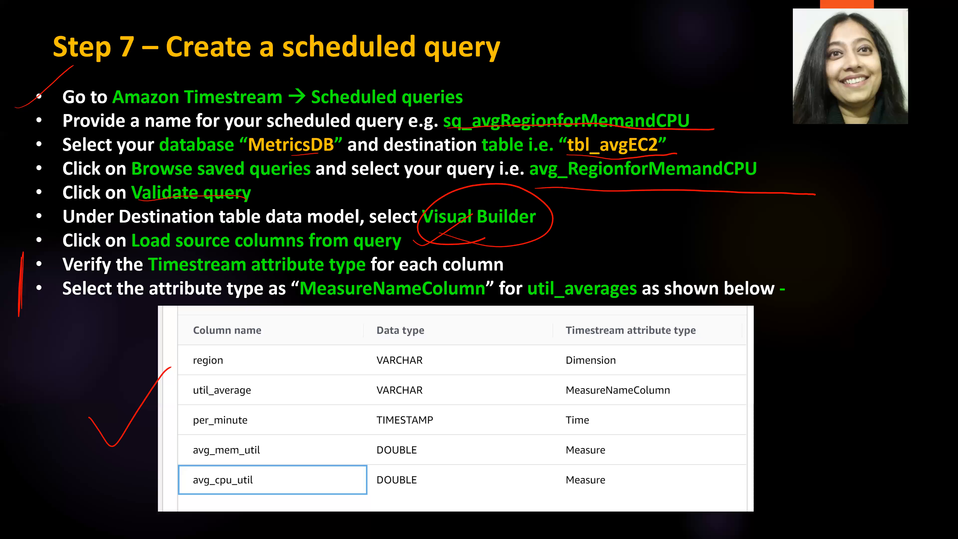
mouse_move(22, 110)
mouse_down()
mouse_move(23, 196)
mouse_move(26, 161)
mouse_up()
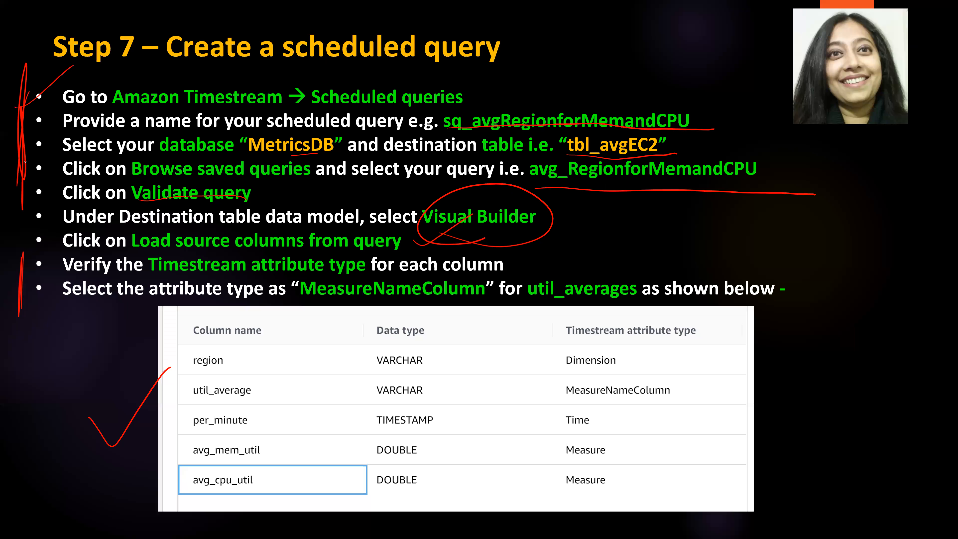
mouse_move(139, 198)
mouse_down()
mouse_move(214, 204)
mouse_move(204, 202)
mouse_up()
Return to the scheduled query form in Chrome and validate the query statement.
key(alt+Tab)
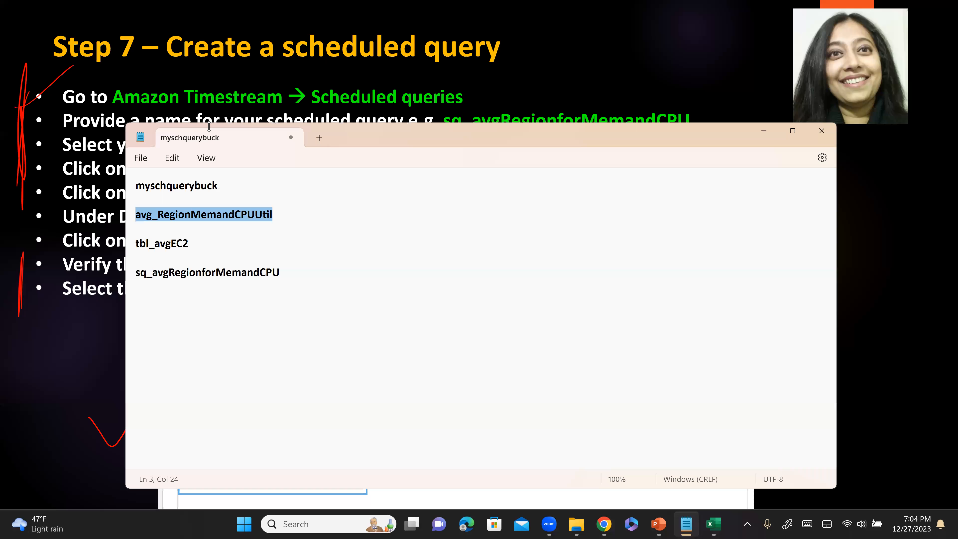
key(alt+Tab)
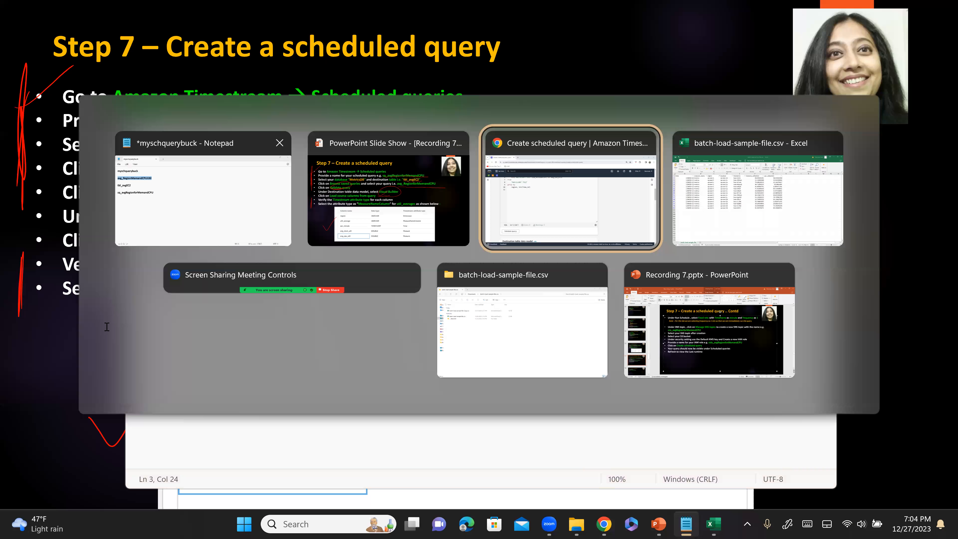
click(132, 365)
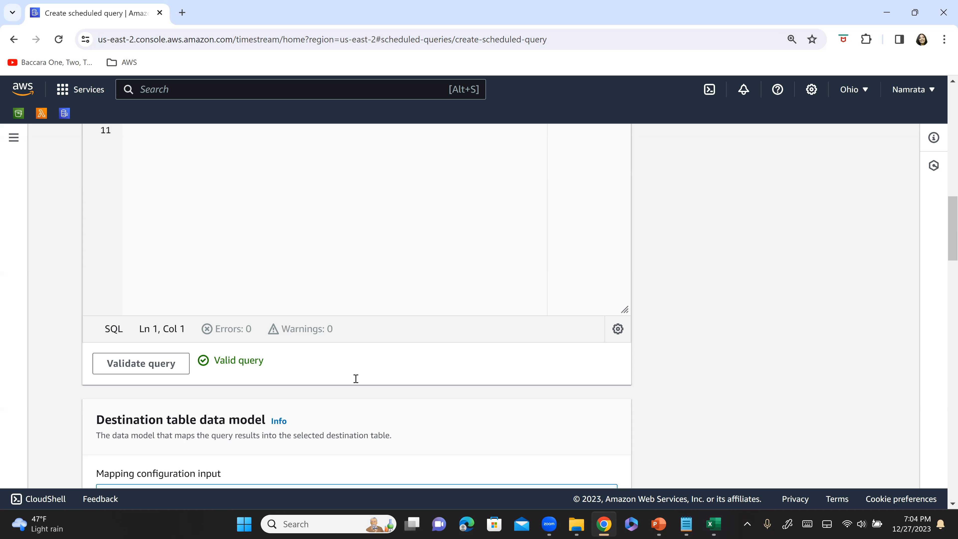
Check the form's Visual builder mapping option, then on the Step 7 slide tick Visual Builder and underline Load source columns from query.
scroll(356, 378, down, 5)
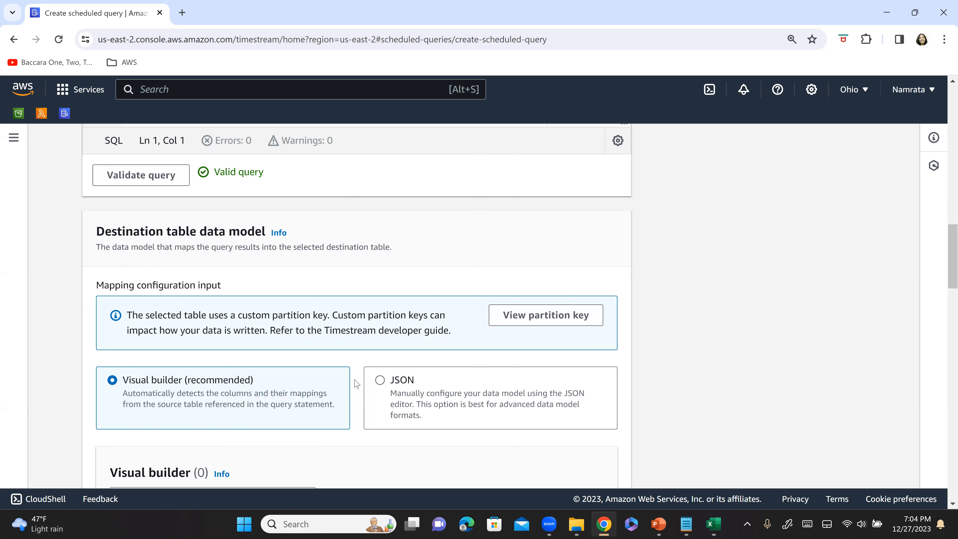
scroll(356, 383, down, 5)
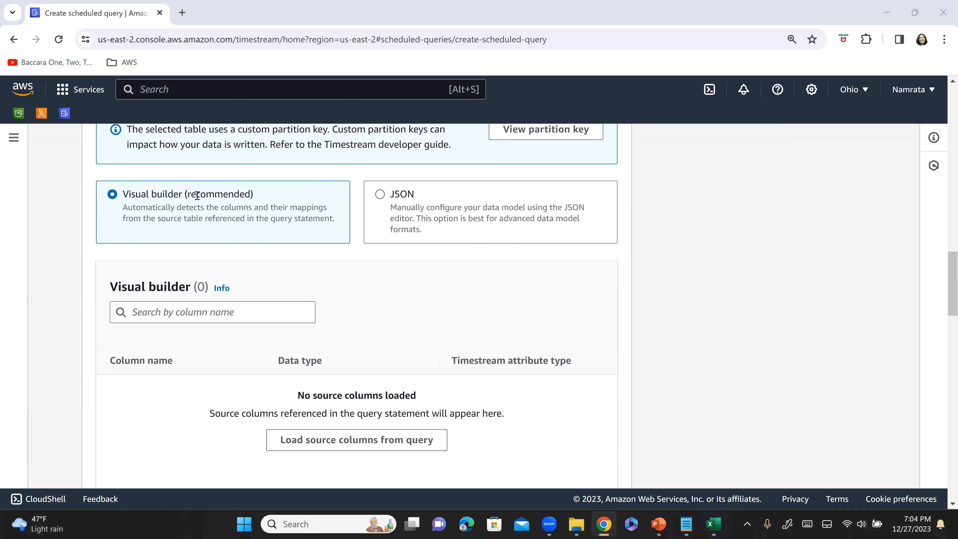
key(alt+Tab)
key(alt+Tab)
key(alt+Tab)
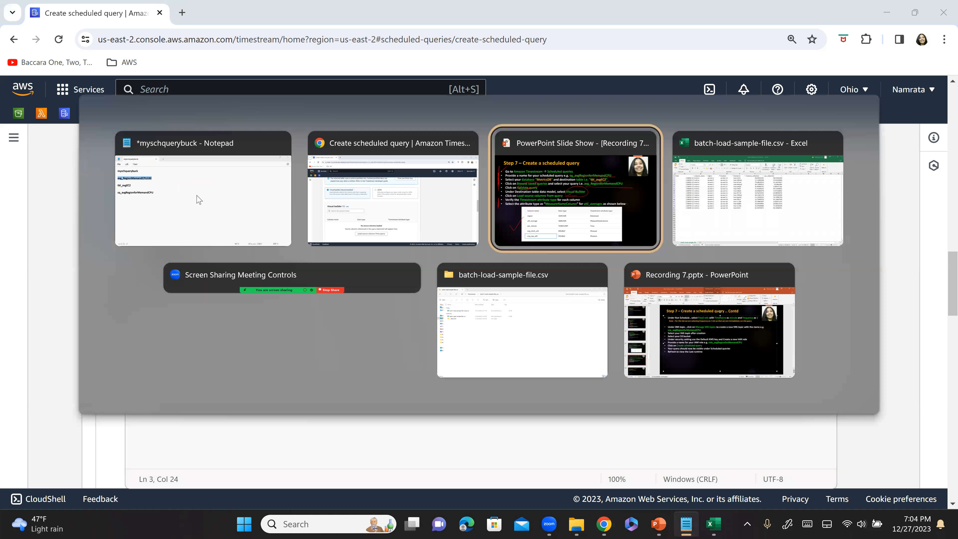
drag(563, 217, 641, 188)
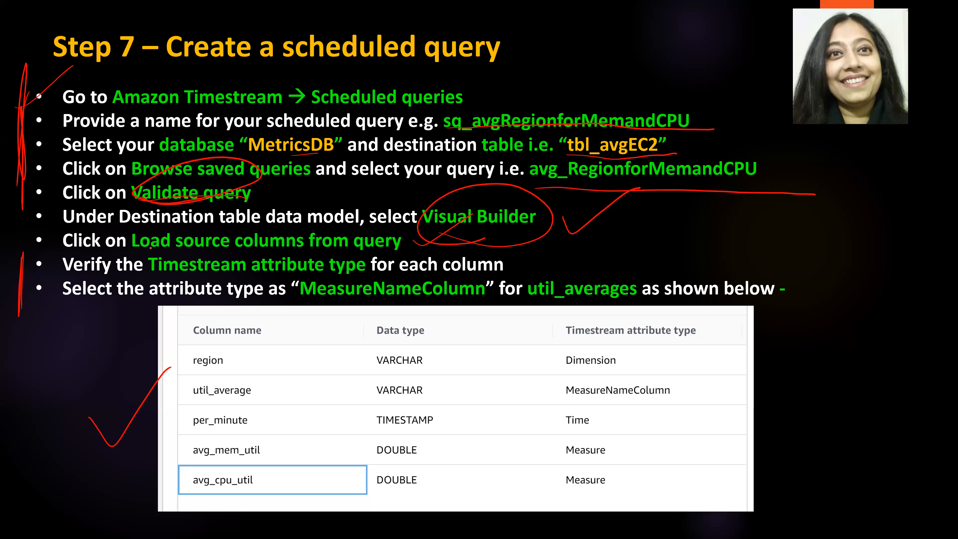
drag(146, 249, 406, 250)
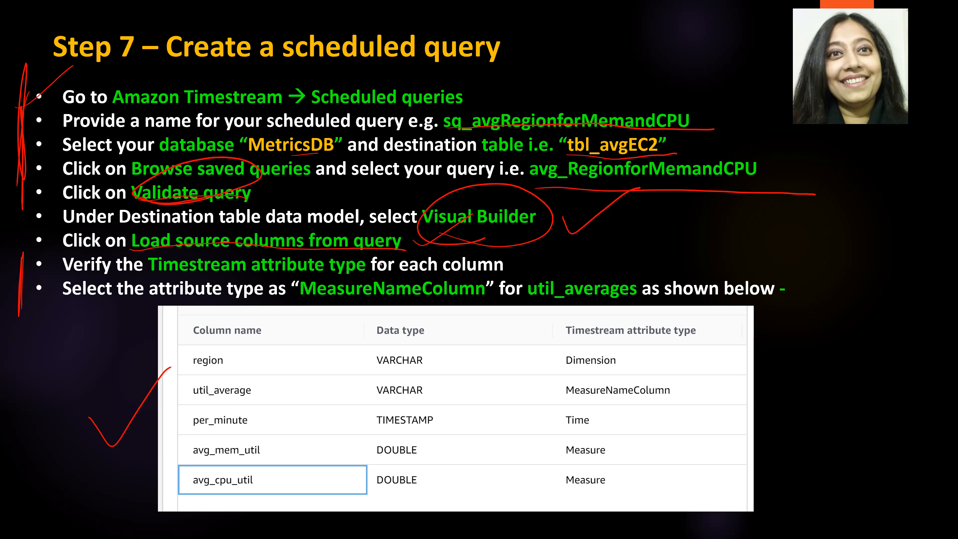
On the slide, underline Timestream attribute type, circle util_averages, and underline MeasureNameColumn.
drag(147, 278, 347, 278)
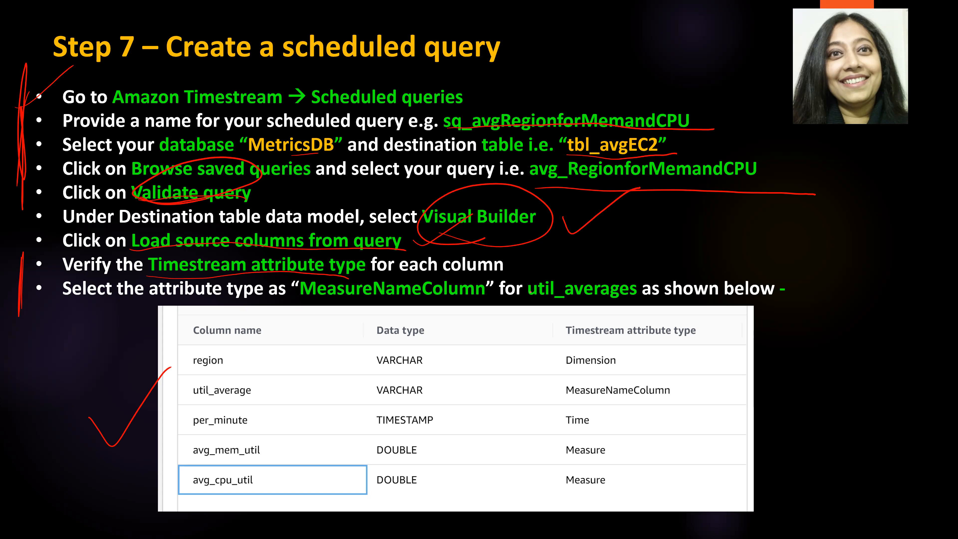
mouse_move(534, 300)
mouse_down()
mouse_move(664, 280)
mouse_move(556, 296)
mouse_up()
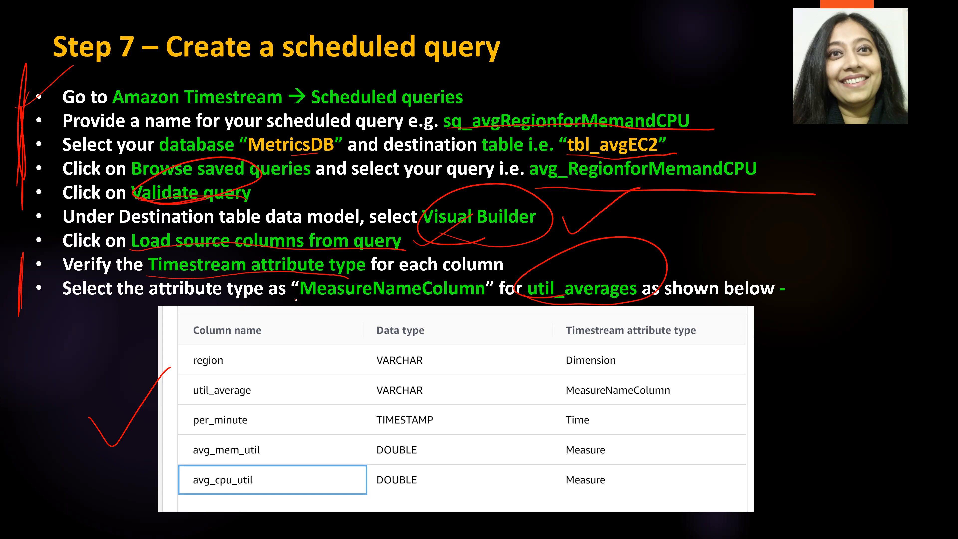
drag(301, 300, 555, 310)
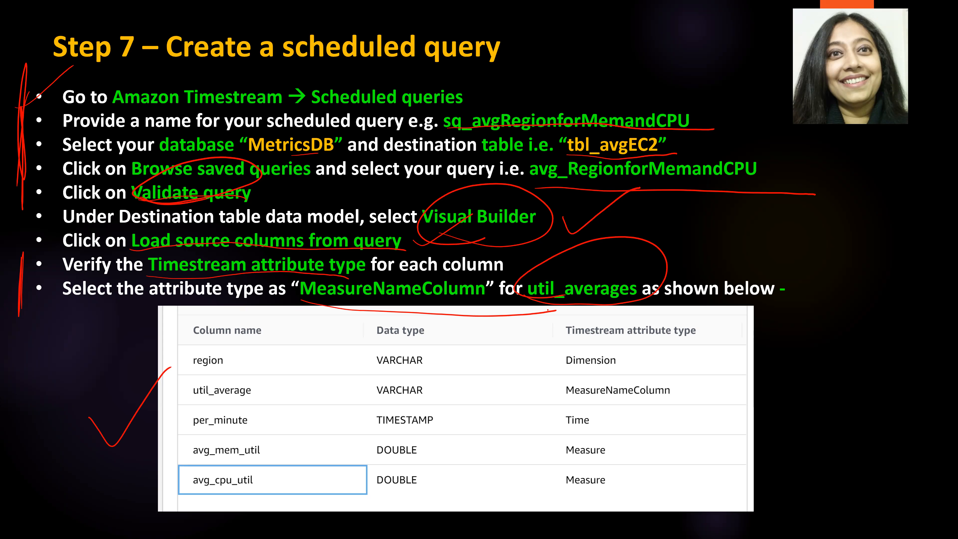
Return to the scheduled query form in Chrome and go to the Visual builder's option for loading source columns from the query.
key(alt+Tab)
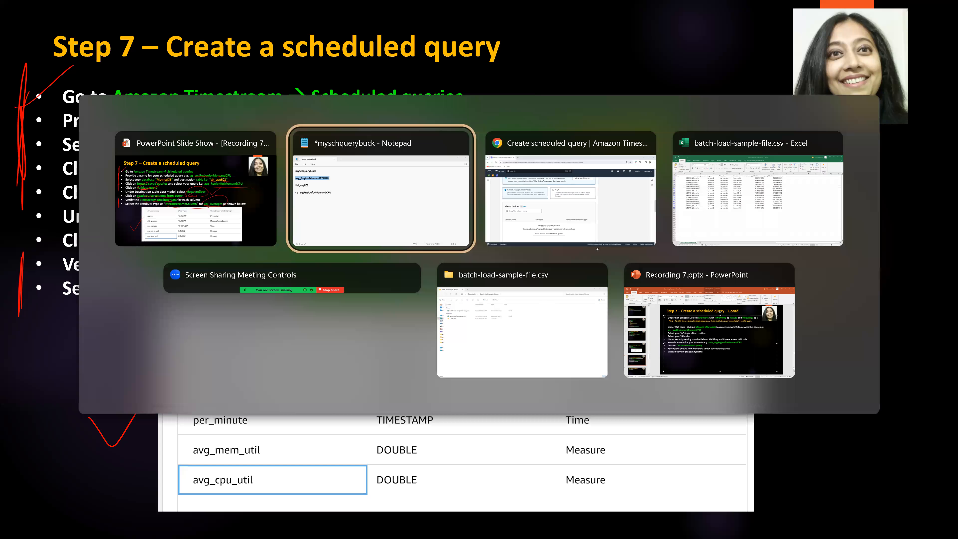
key(alt+Tab)
scroll(359, 373, down, 2)
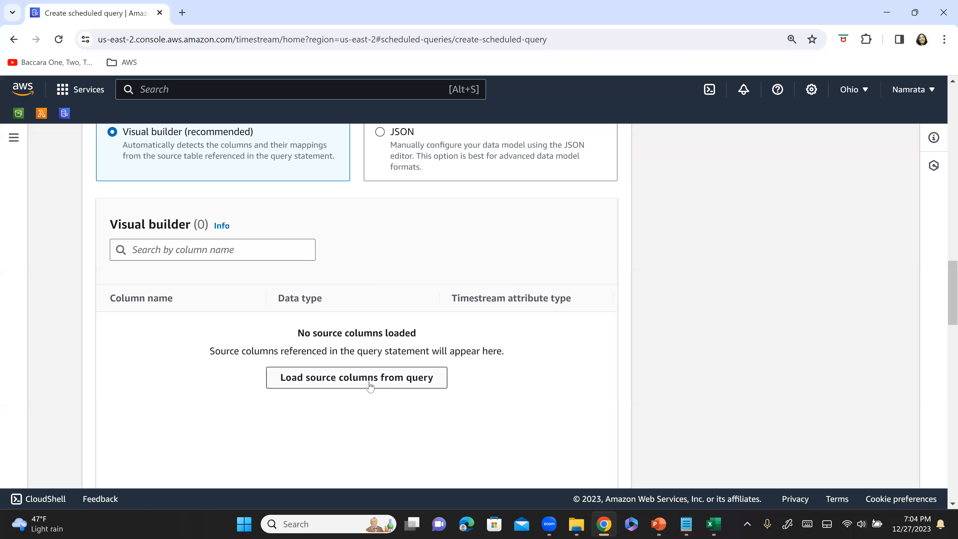
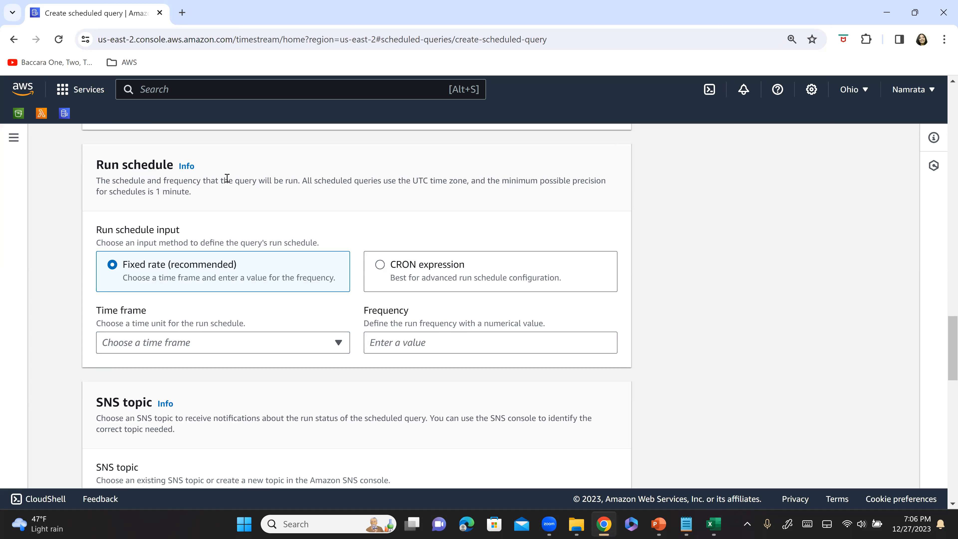
Set the fixed-rate run schedule to a time frame of minute with a frequency of 1.
click(170, 348)
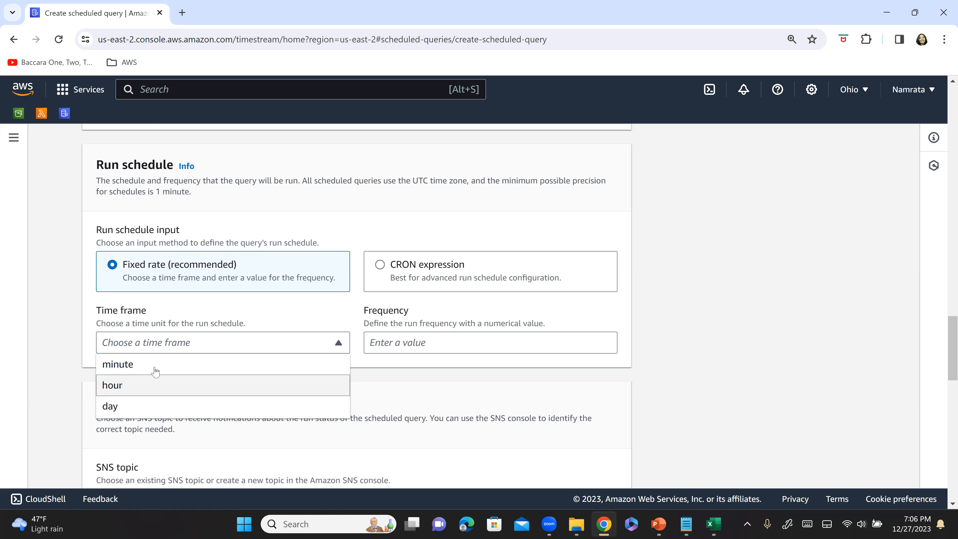
click(255, 368)
click(385, 347)
text(1)
click(783, 375)
Open the SNS topic management page from the form, then copy avgRegionforMemandCPU from the scheduled query name in the Notepad notes.
scroll(529, 385, down, 3)
scroll(403, 381, down, 3)
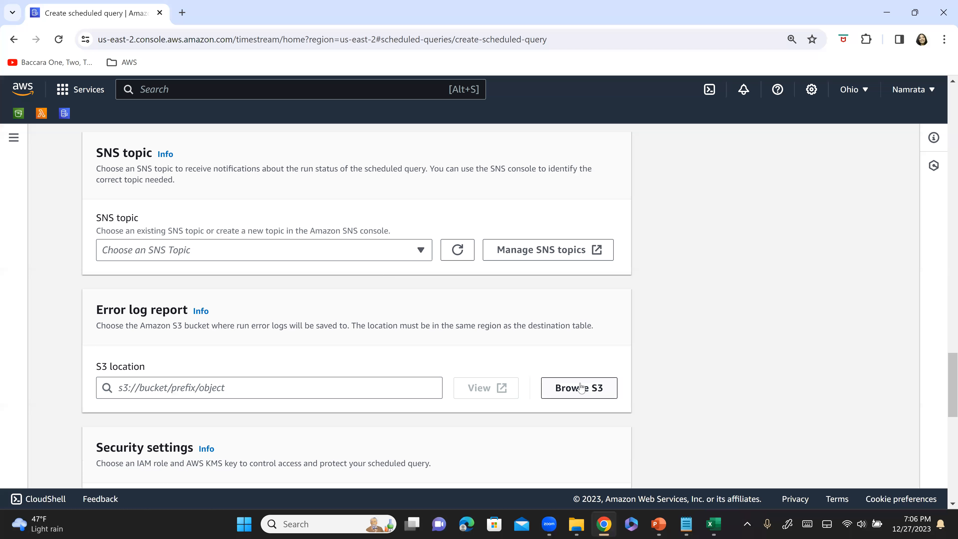
click(527, 250)
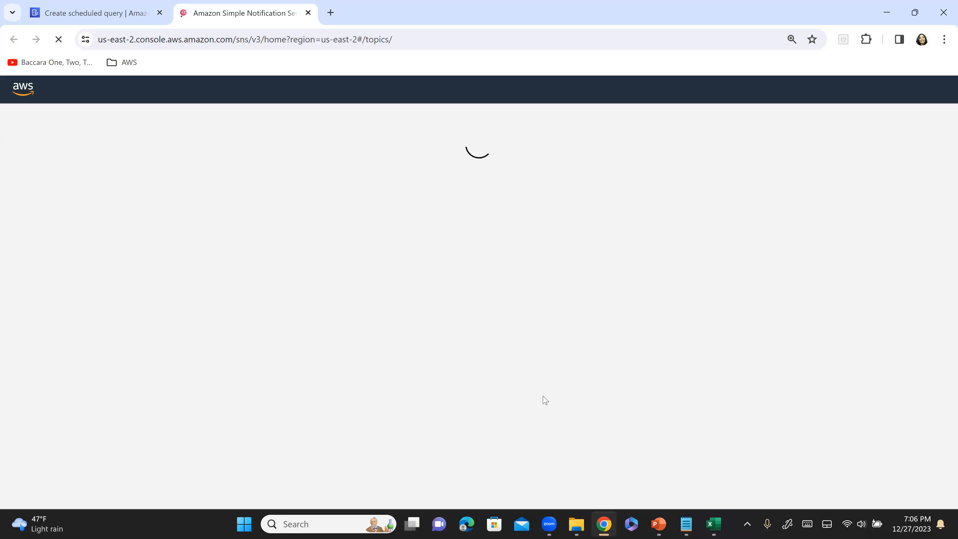
click(686, 524)
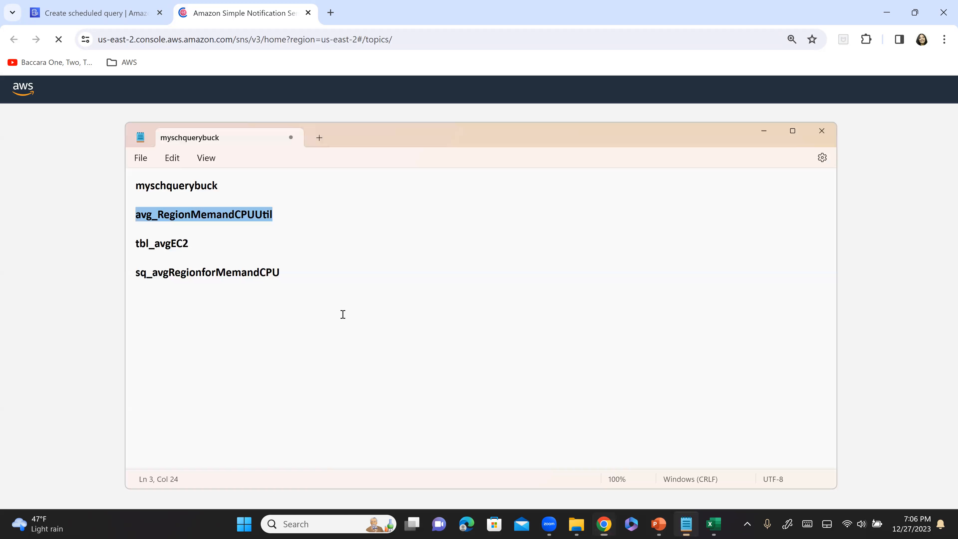
click(256, 301)
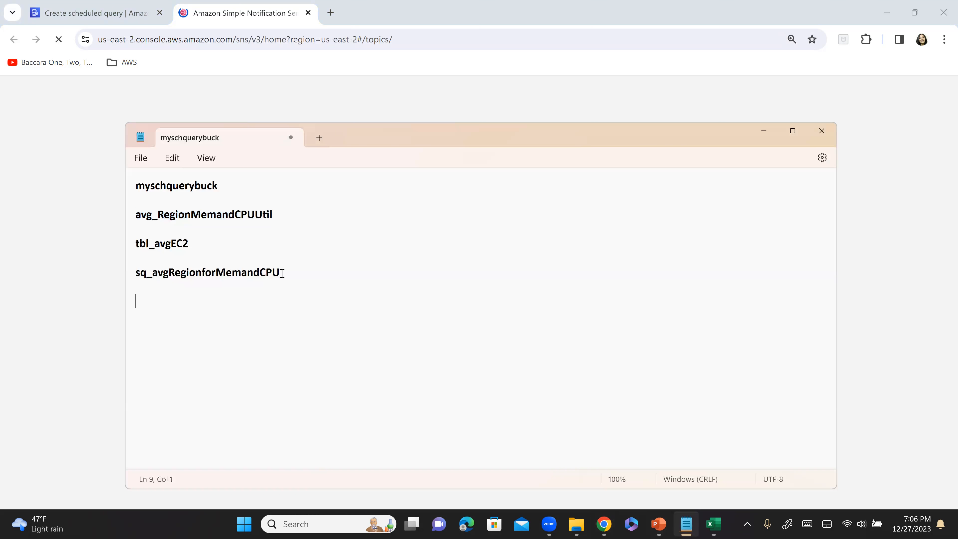
click(153, 273)
key(shift+End)
key(ctrl+c)
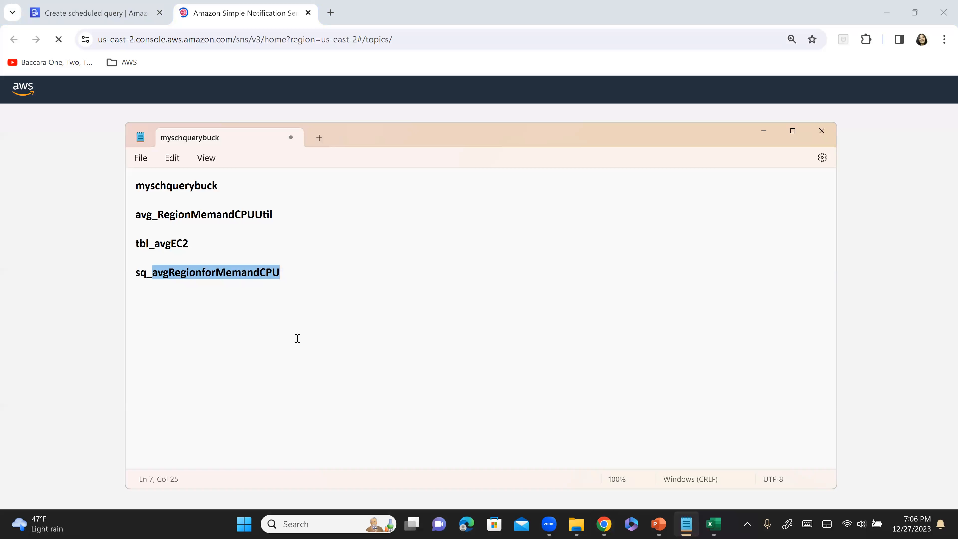
key(alt+Tab)
Create a FIFO SNS topic named sns_avgRegionforMemandCPU, leaving the optional settings at their defaults.
click(834, 223)
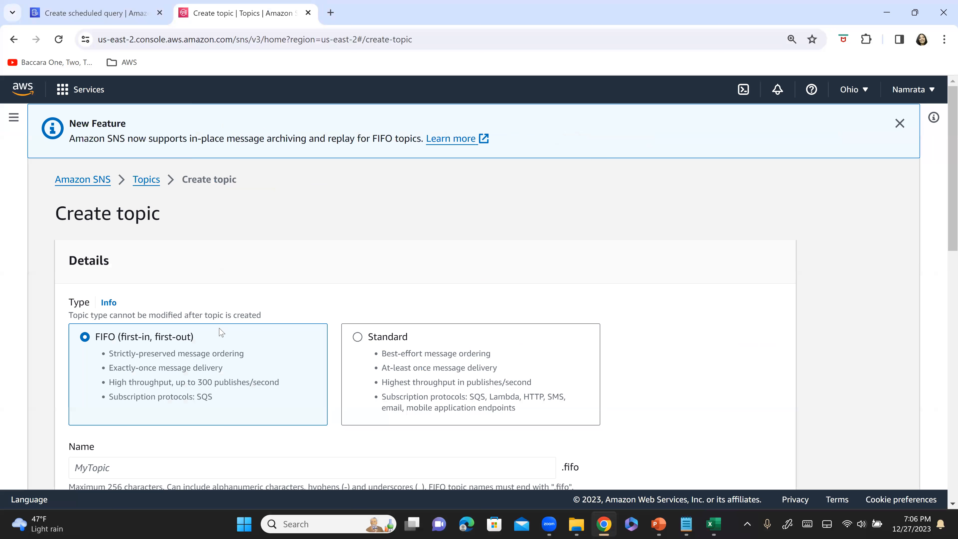
scroll(222, 333, down, 3)
click(147, 357)
text(sns_)
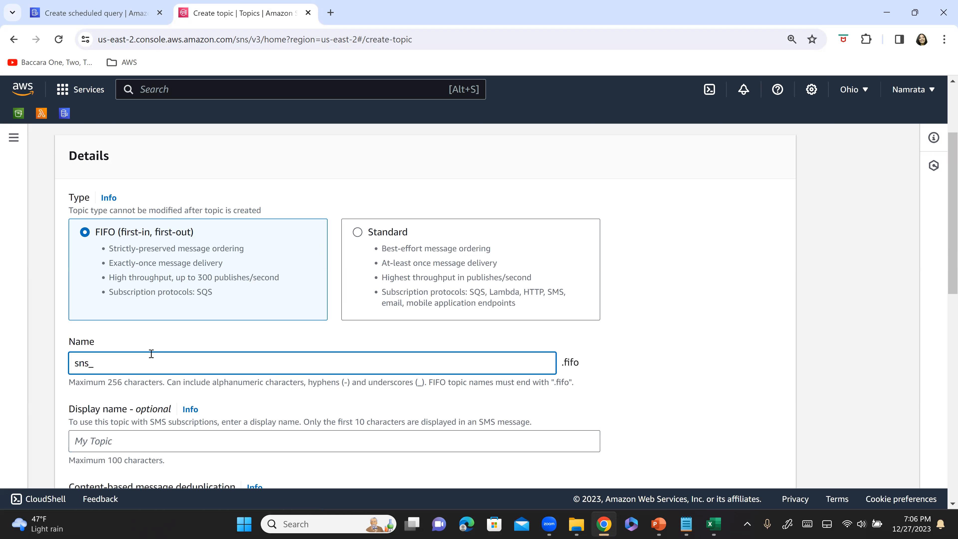
key(ctrl+v)
scroll(211, 386, down, 1)
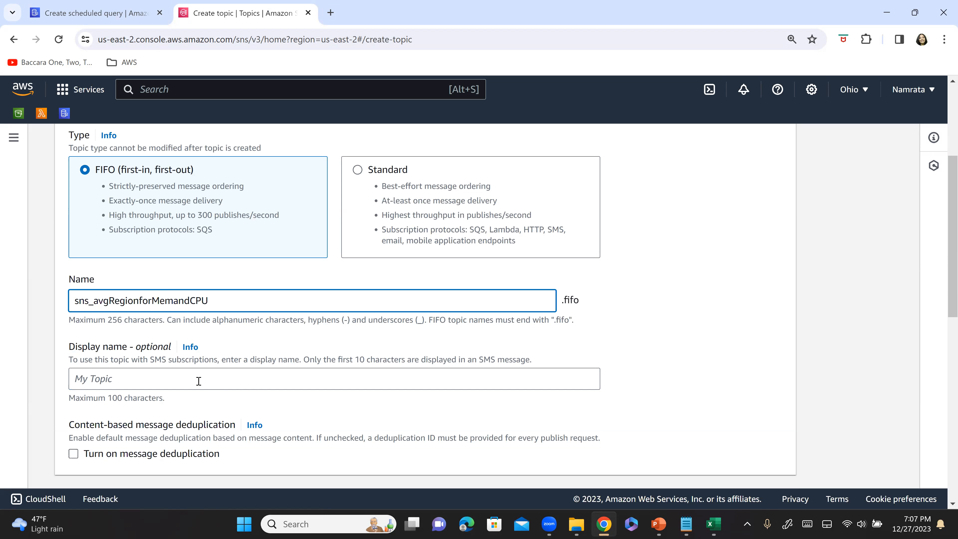
scroll(198, 386, down, 10)
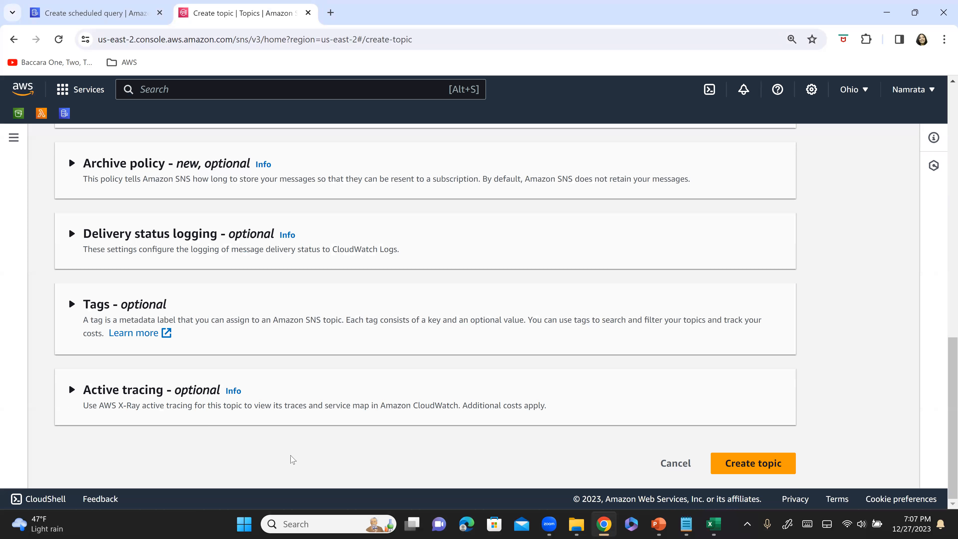
click(753, 464)
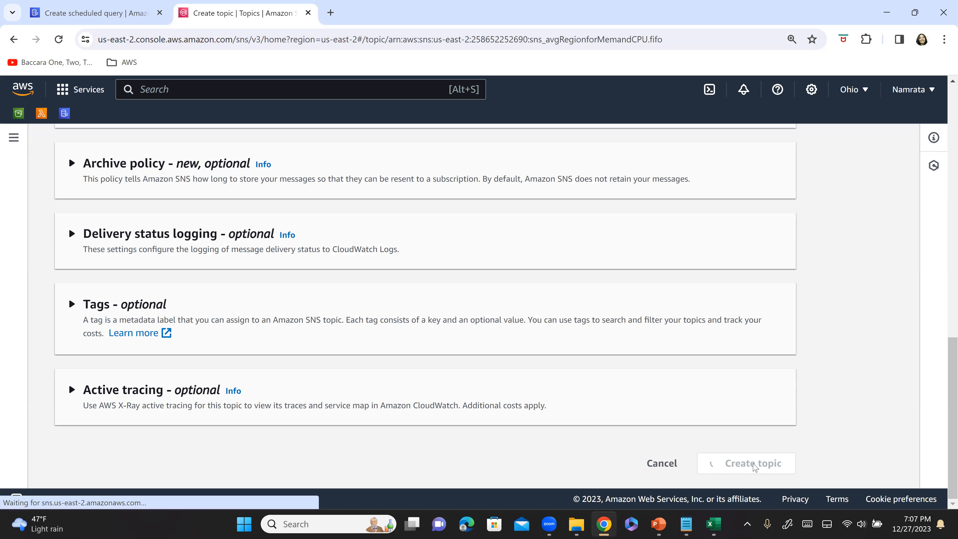
Copy the new topic's name, sns_avgRegionforMemandCPU.fifo, into the Notepad notes below the scheduled query name.
drag(394, 356, 229, 358)
key(ctrl+c)
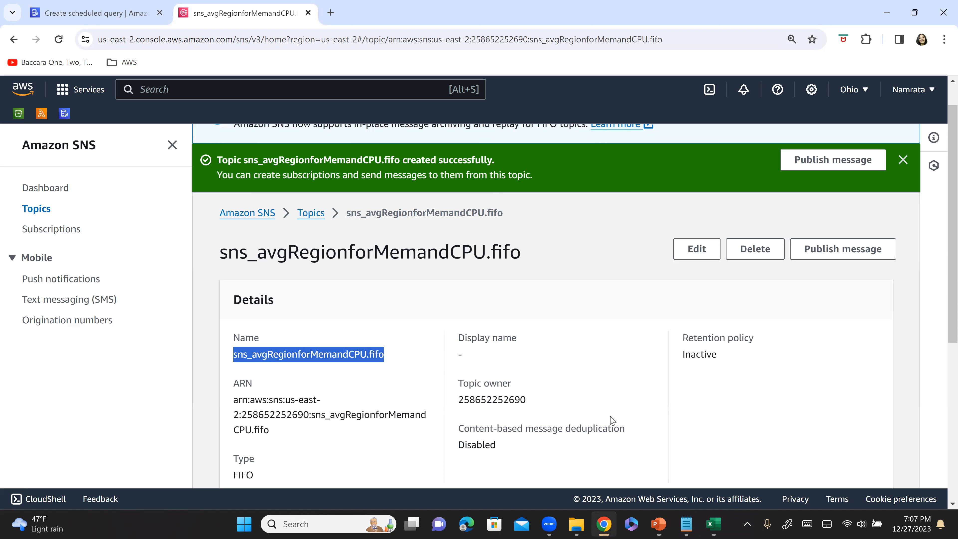
key(alt+Tab)
click(357, 282)
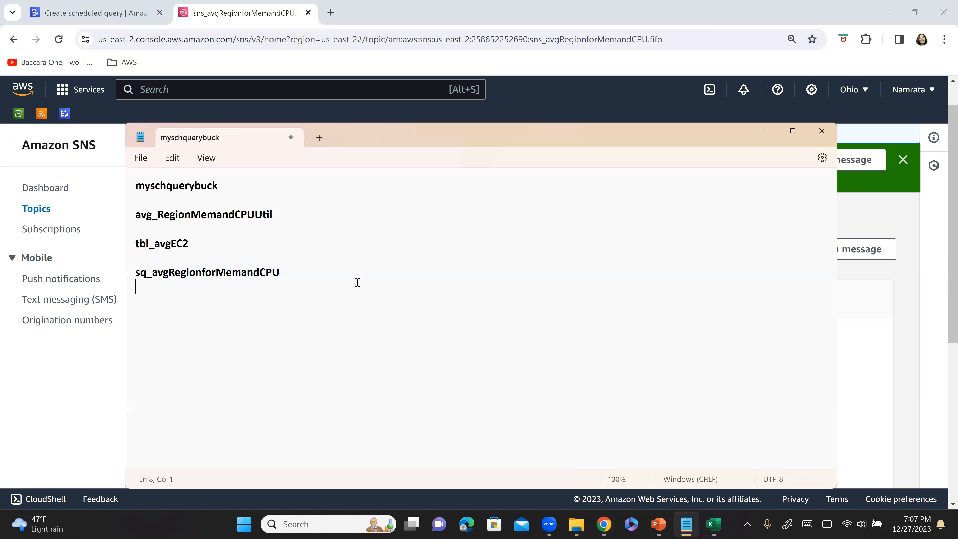
key(Return)
key(Return)
key(ctrl+v)
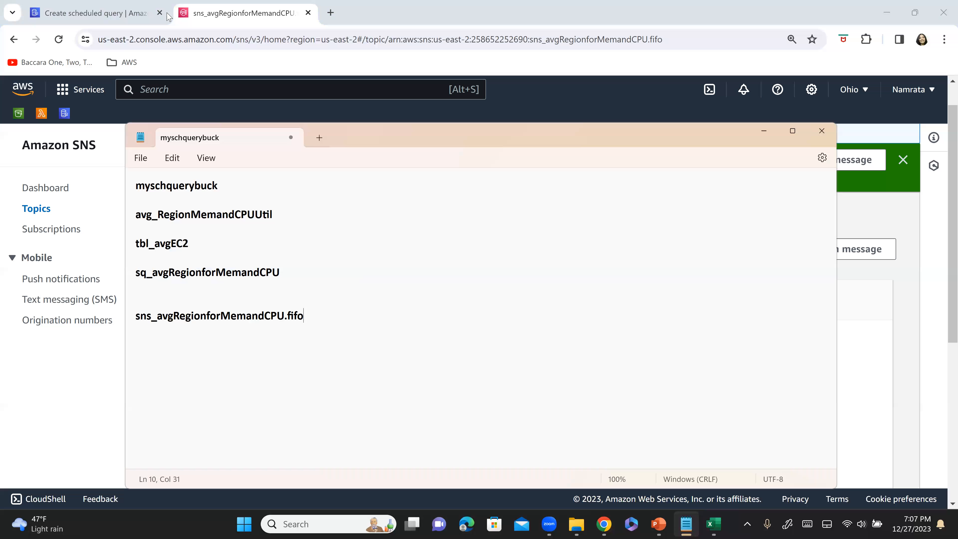
Return to the scheduled query form in Chrome and select sns_avgRegionforMemandCPU.fifo as the SNS topic.
click(74, 13)
click(74, 12)
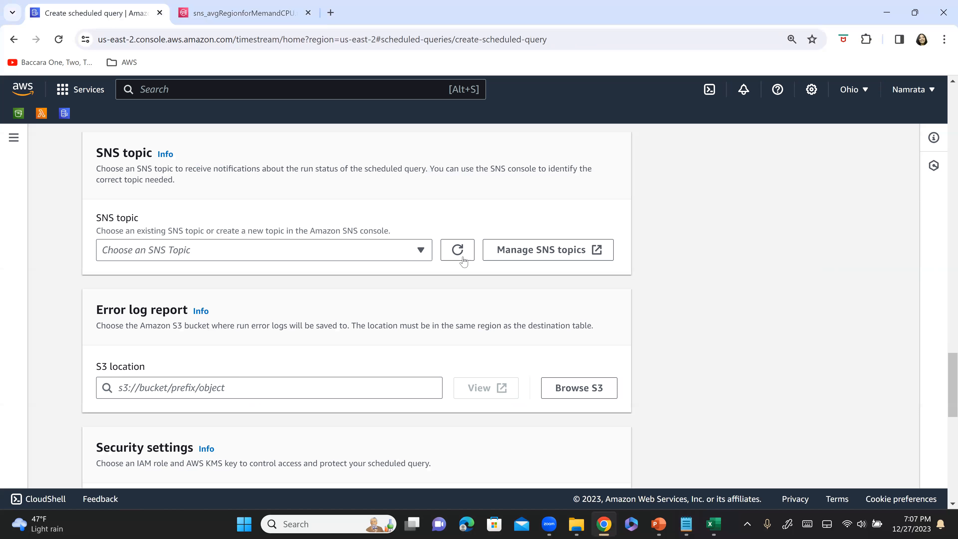
click(389, 251)
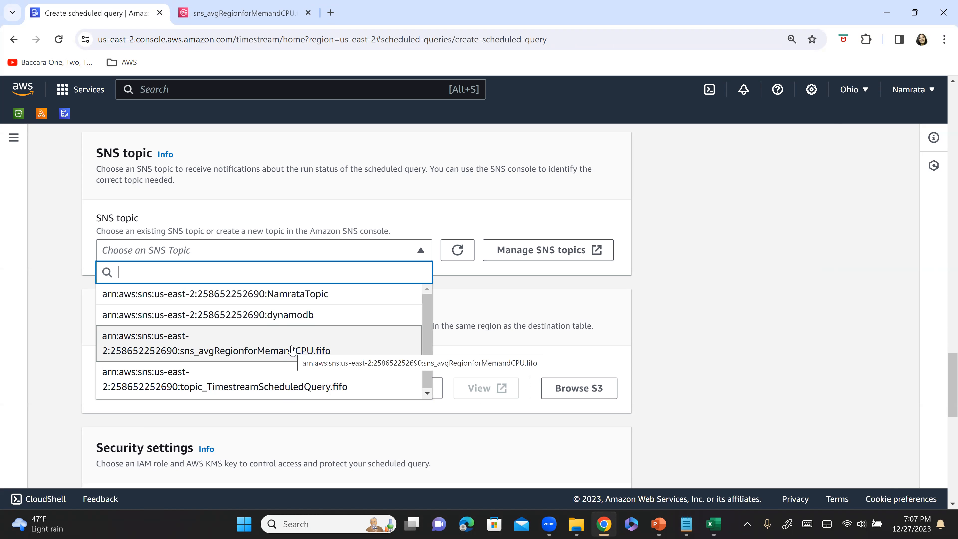
click(231, 349)
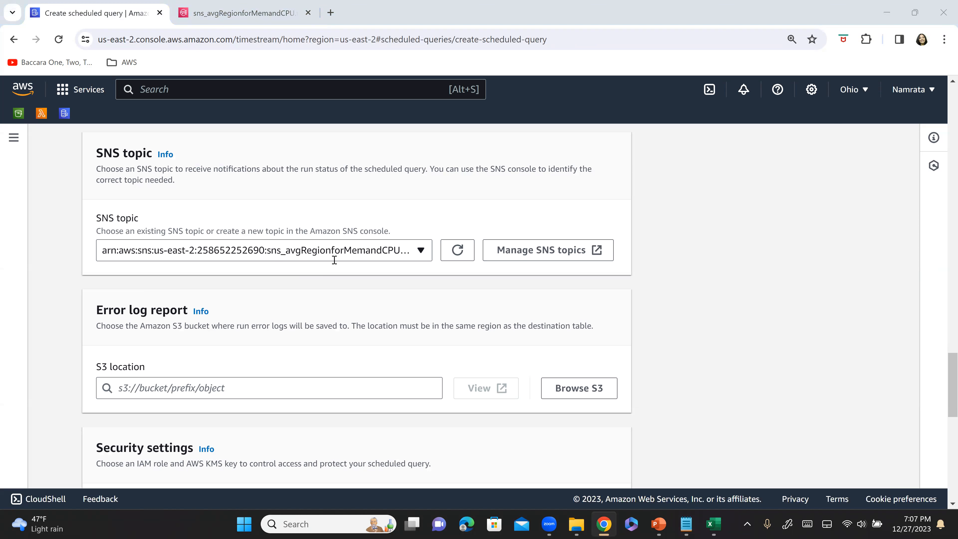
key(alt+Tab)
key(alt+Tab)
click(349, 259)
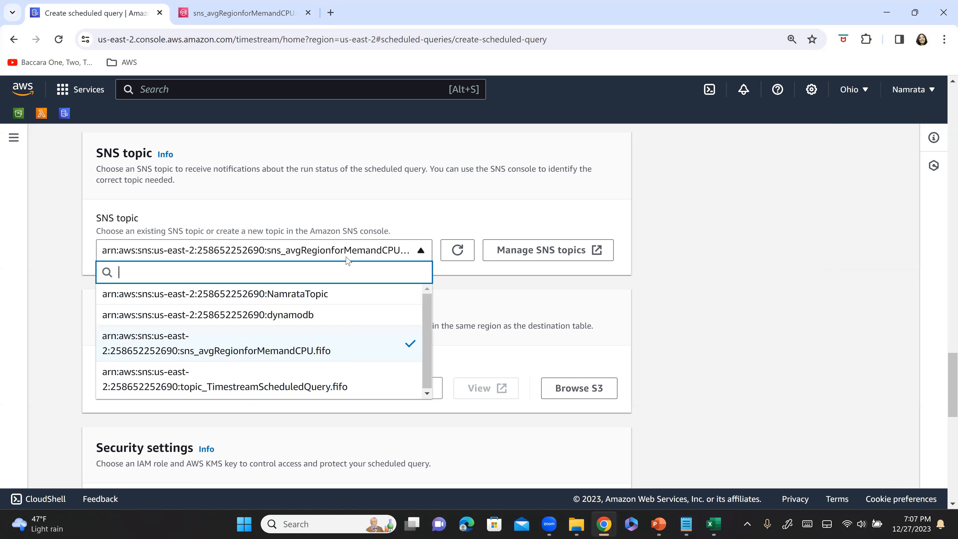
click(337, 354)
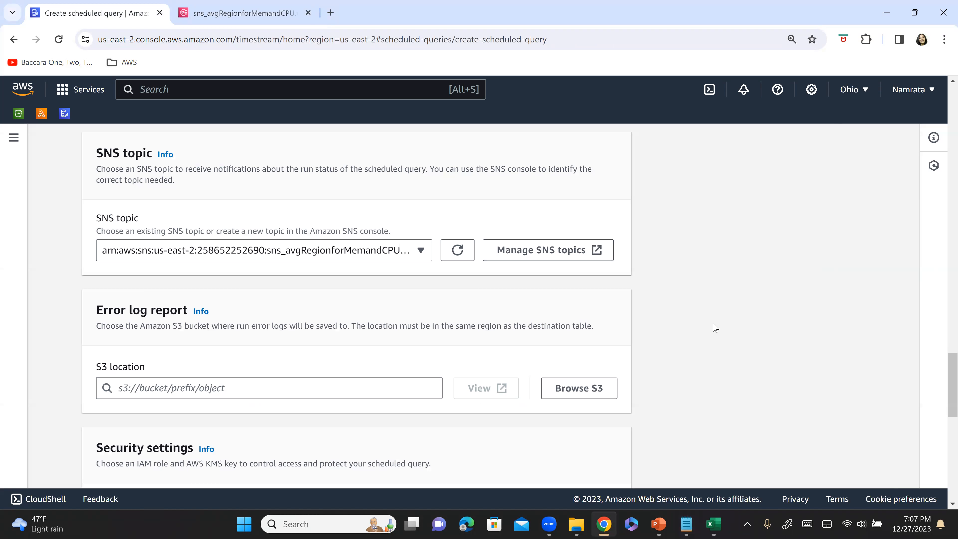
Set the error log report's S3 location to the myschquerybuck bucket.
scroll(715, 327, down, 2)
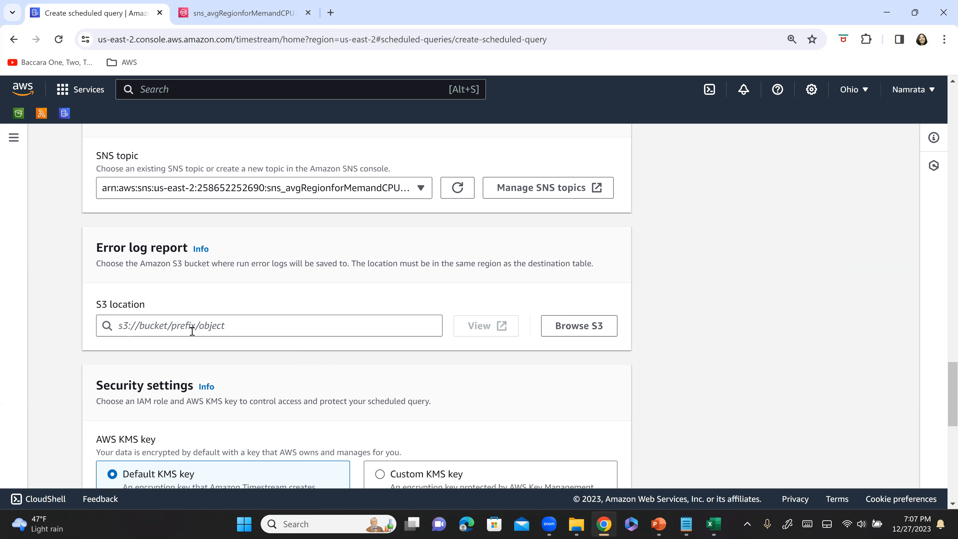
click(586, 335)
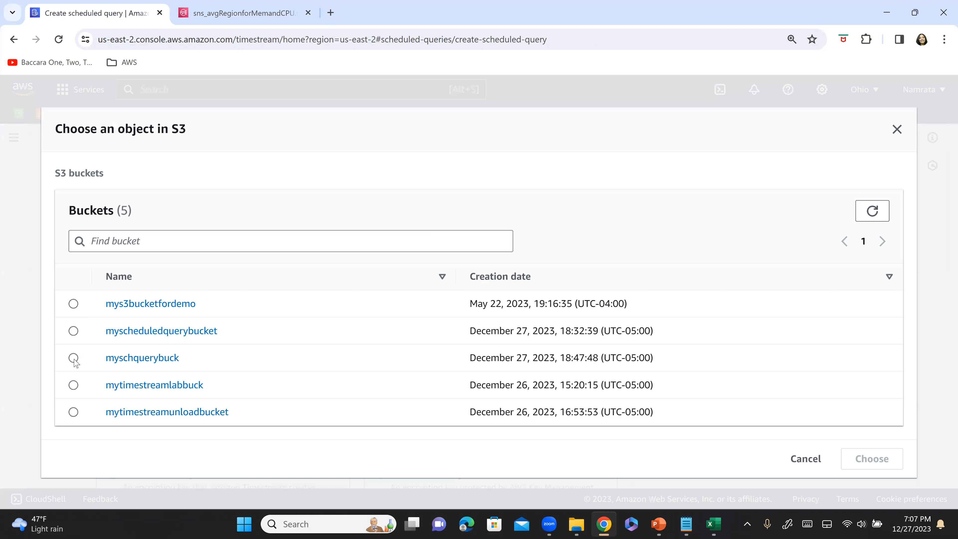
click(74, 358)
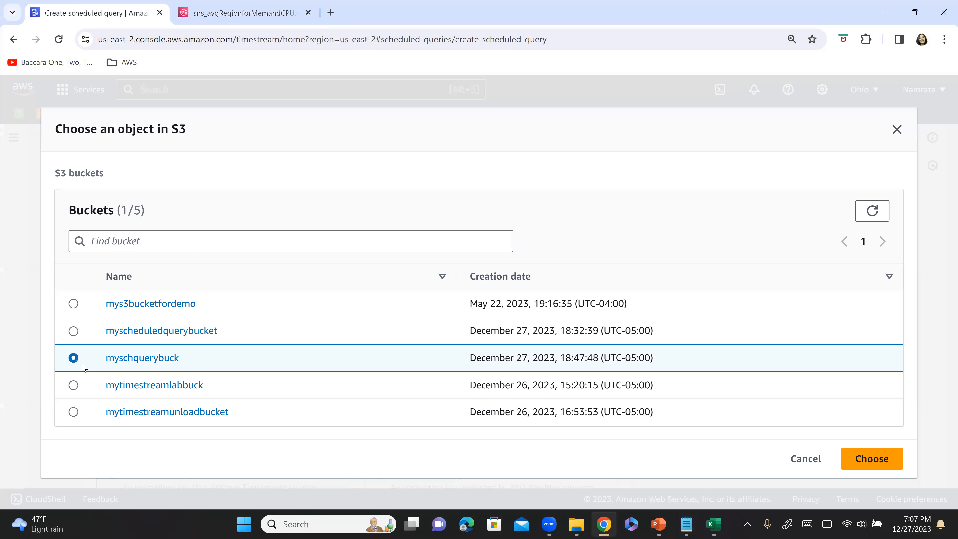
click(872, 459)
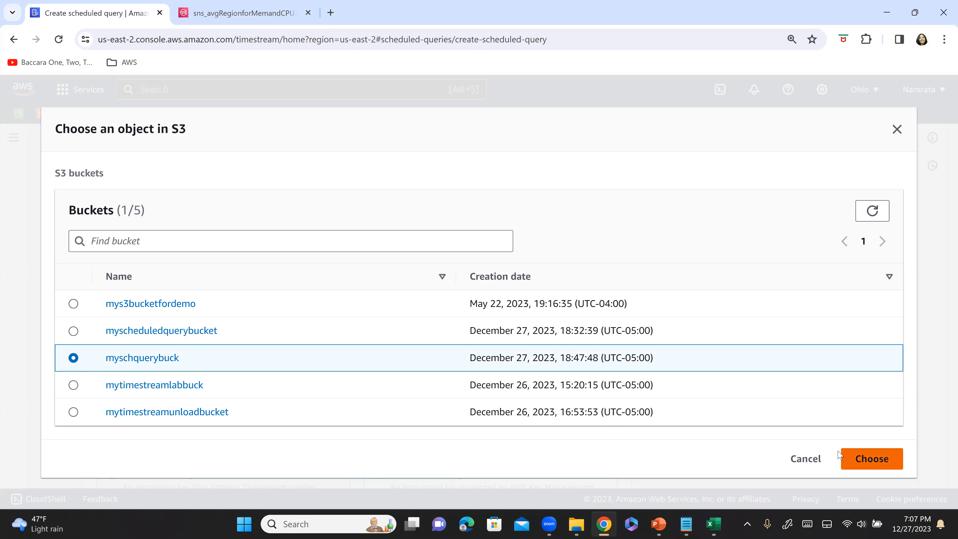
Go to the form's new IAM role name, then on the Step 7 slide mark the completed bullets and underline role_avgRegionforMemandCPU.
scroll(181, 281, down, 3)
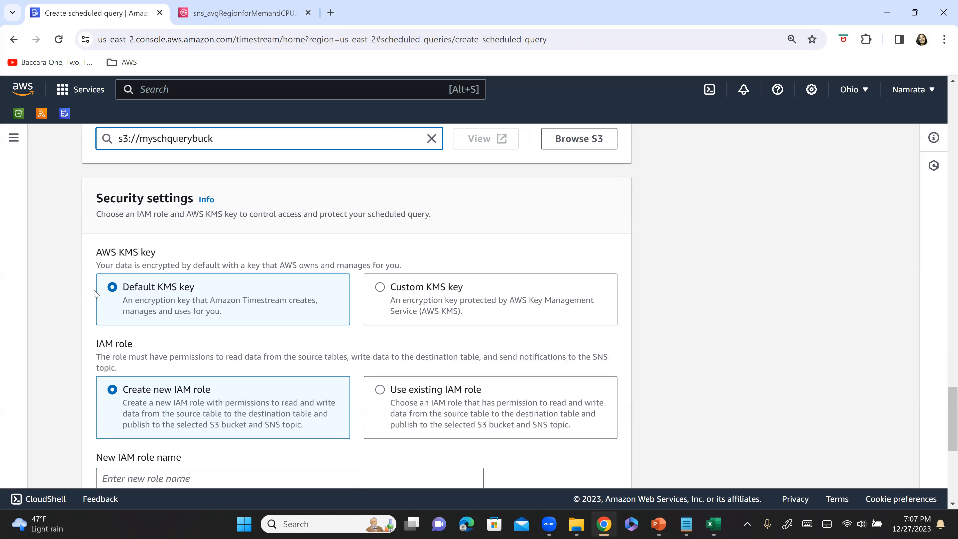
scroll(141, 269, down, 3)
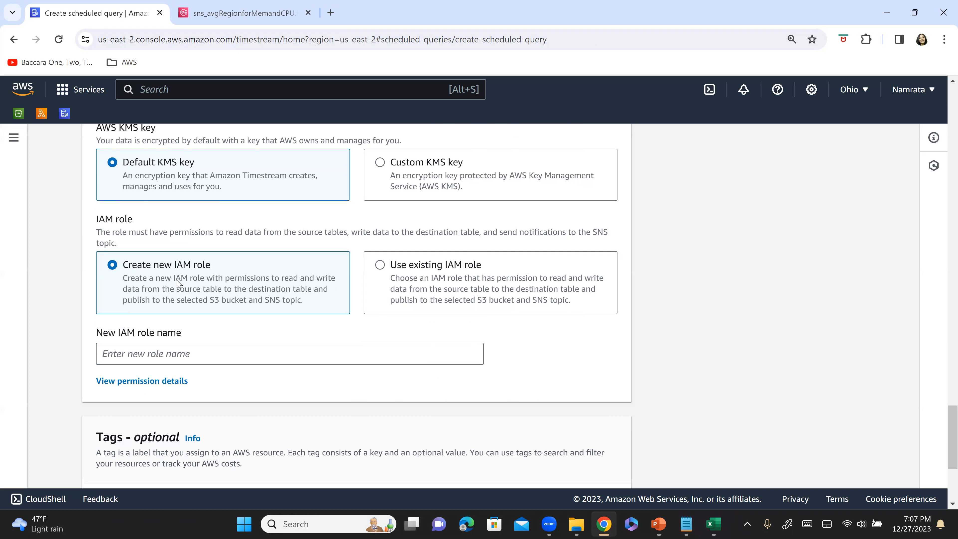
click(238, 355)
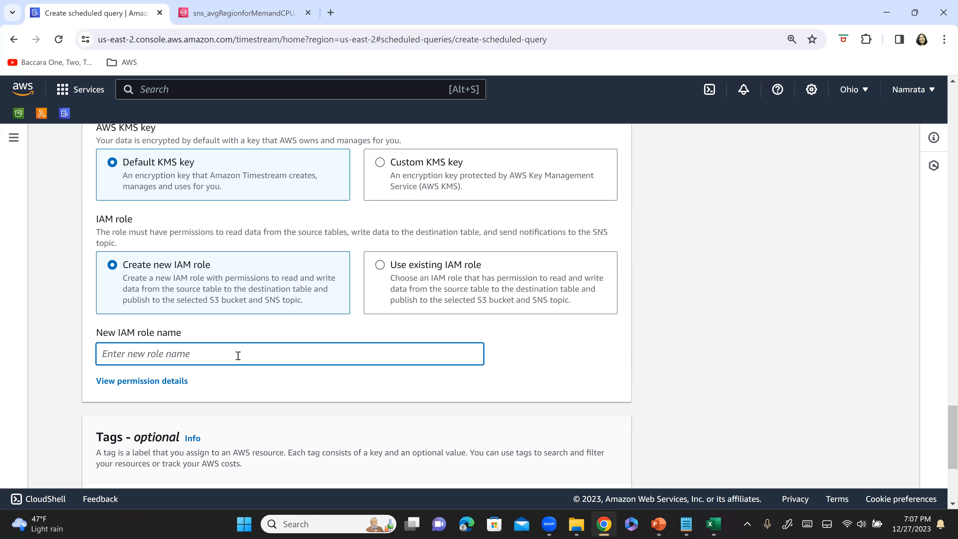
key(alt+Tab)
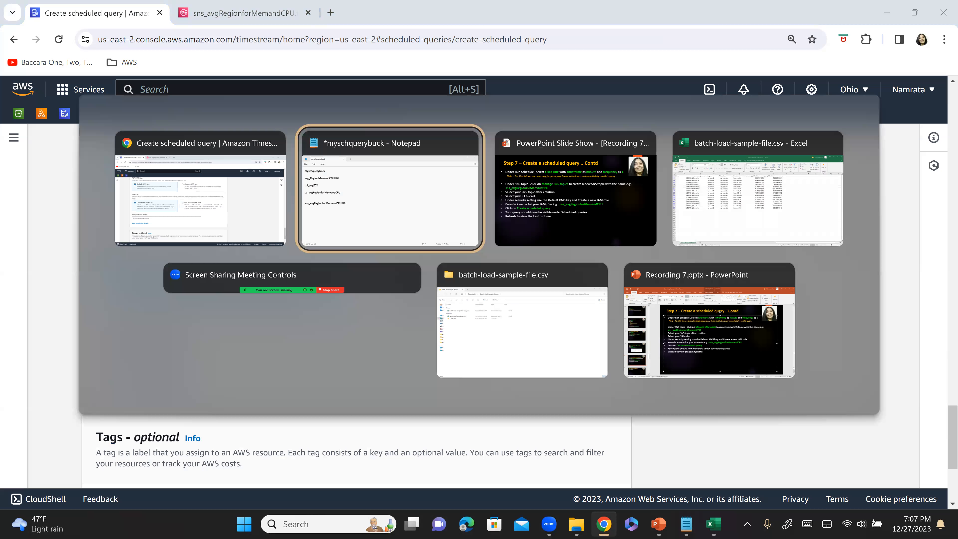
key(alt+Tab)
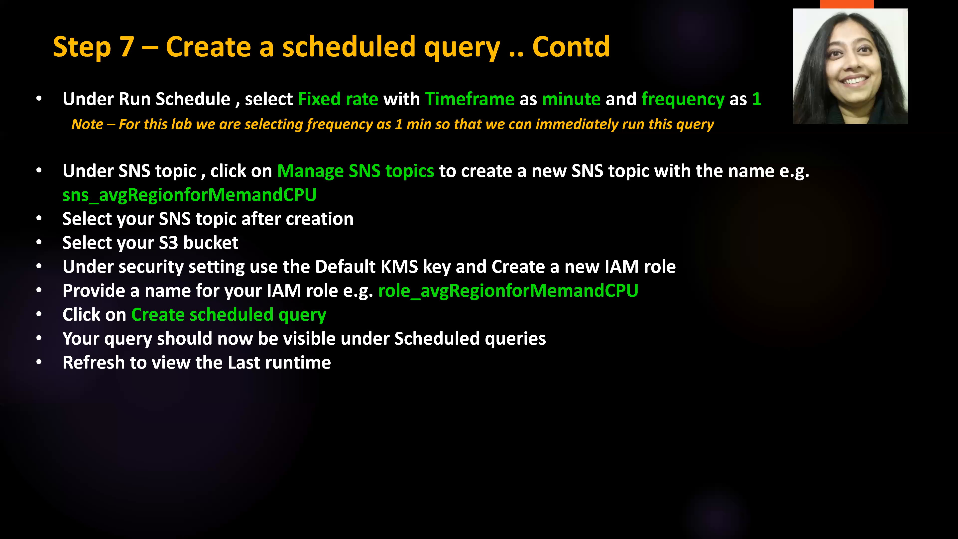
drag(14, 239, 15, 296)
mouse_move(460, 309)
mouse_down()
mouse_move(381, 306)
mouse_move(730, 315)
mouse_up()
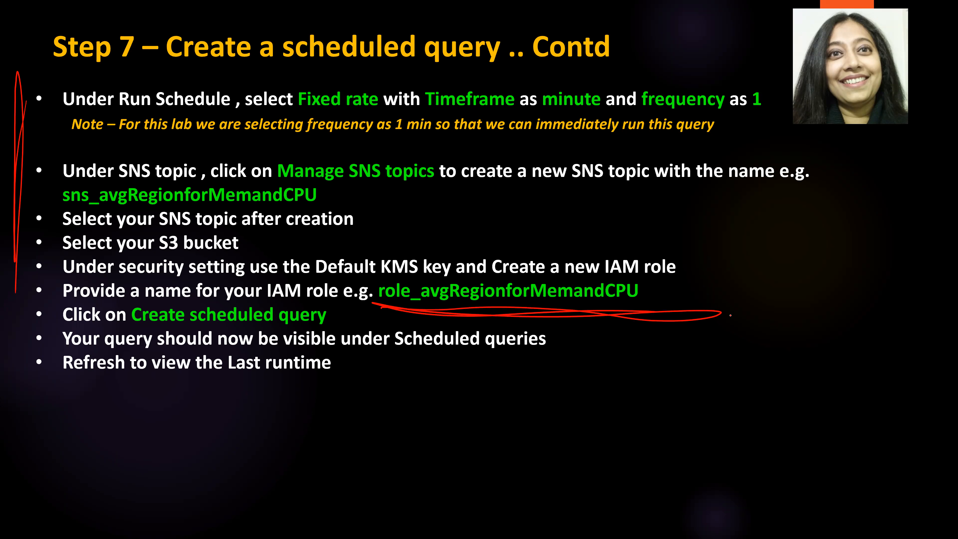
Return to the form in Chrome and name the new IAM role role_avgRegionforMemandCPU.
key(alt+Tab)
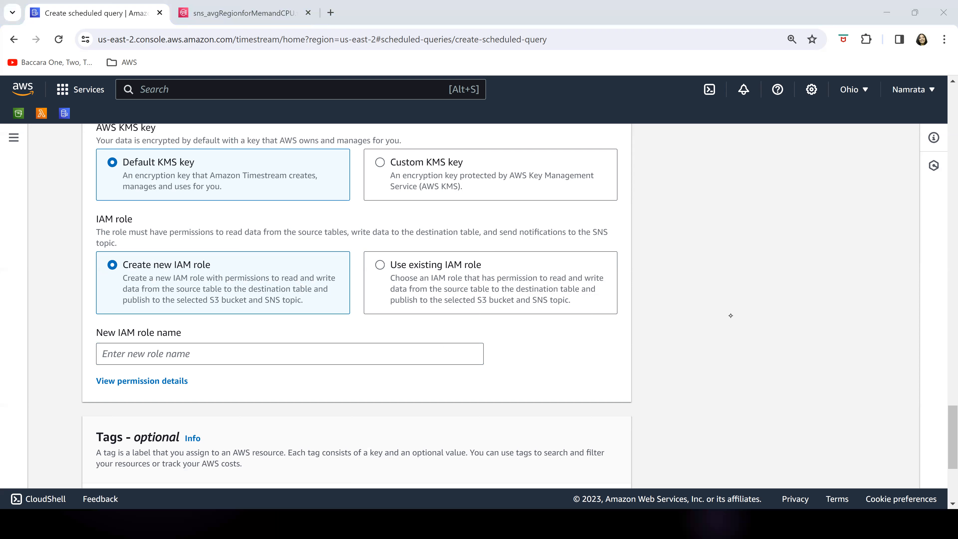
text(role)
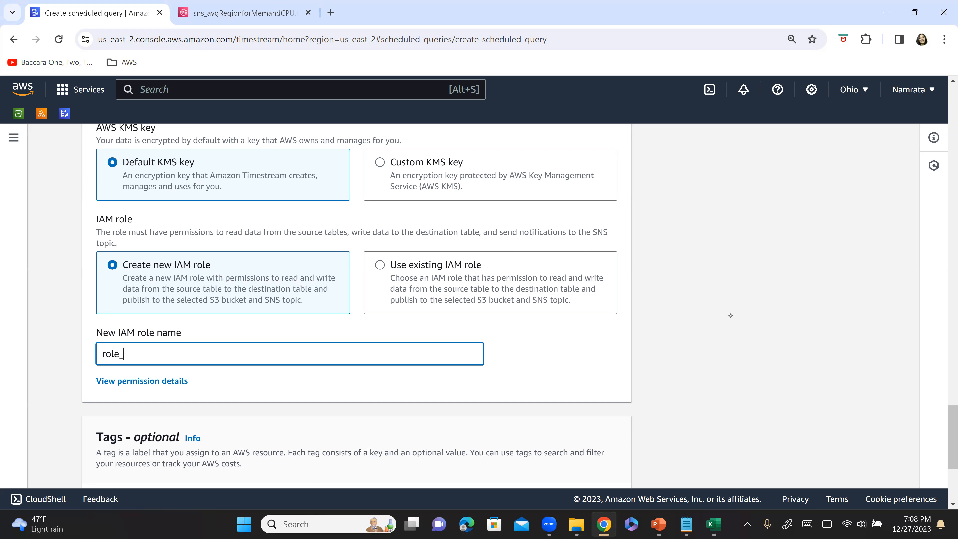
text(_)
key(ctrl+v)
key(BackSpace)
key(BackSpace)
key(BackSpace)
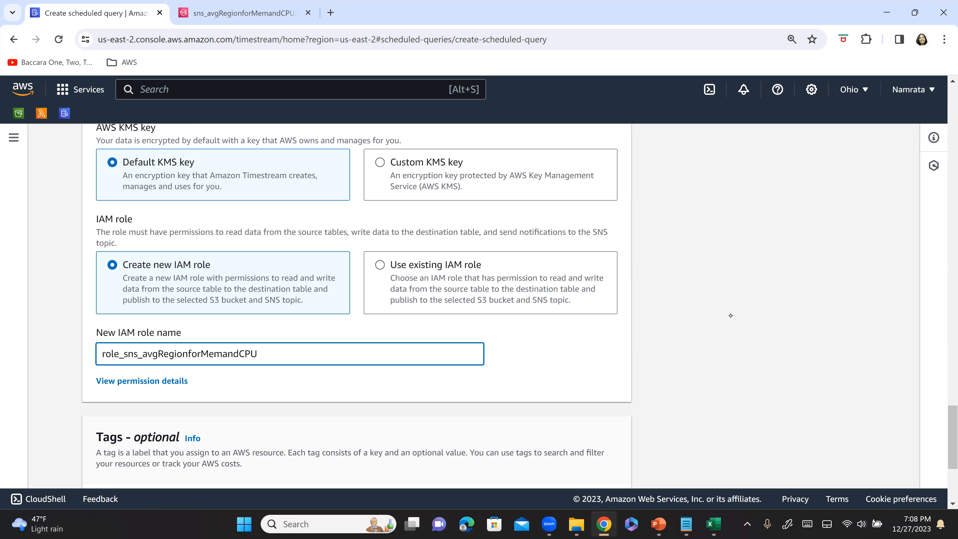
click(125, 356)
key(Delete)
key(Delete)
key(Delete)
key(Delete)
key(Delete)
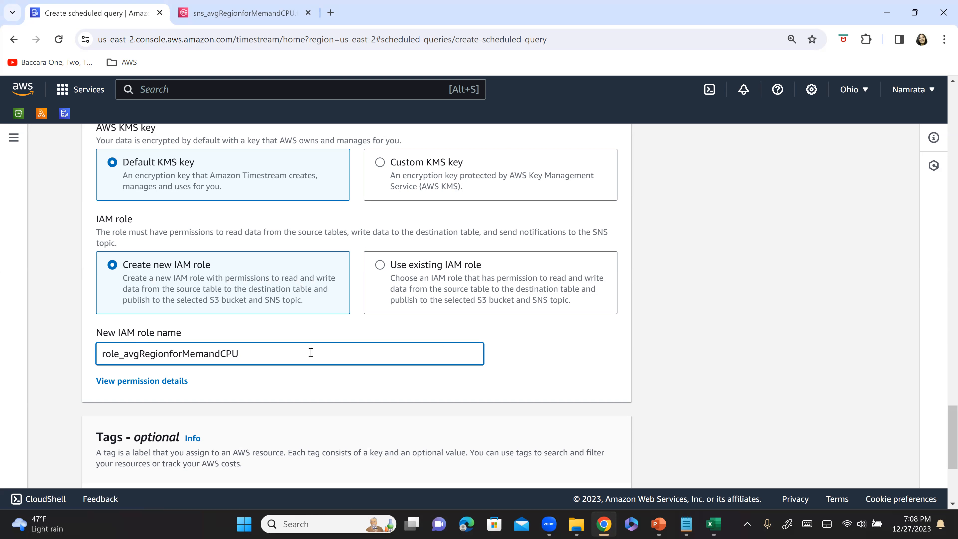
Copy the new IAM role name role_avgRegionforMemandCPU into the Notepad notes below sq_avgRegionforMemandCPU and return to the form in Chrome.
key(ctrl+a)
key(ctrl+c)
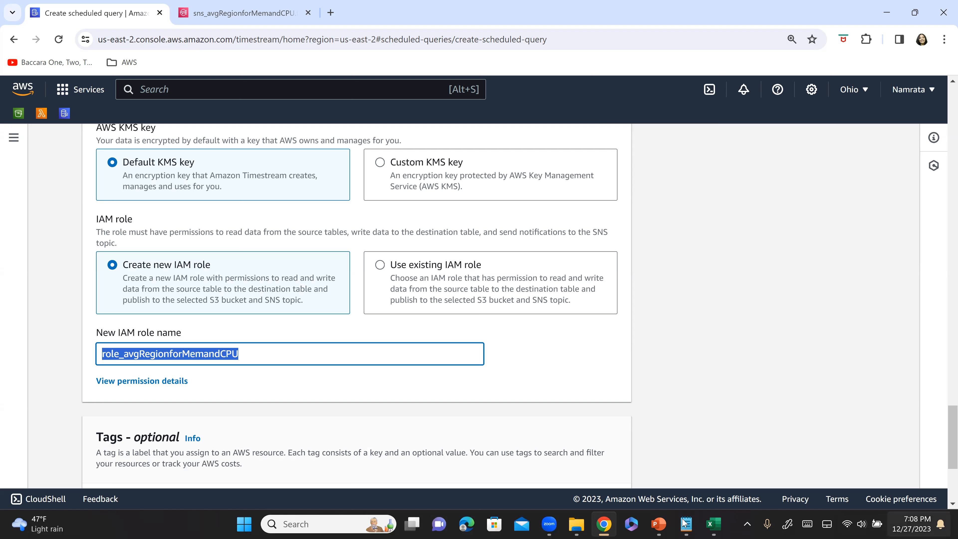
click(686, 527)
click(307, 297)
key(Return)
key(Up)
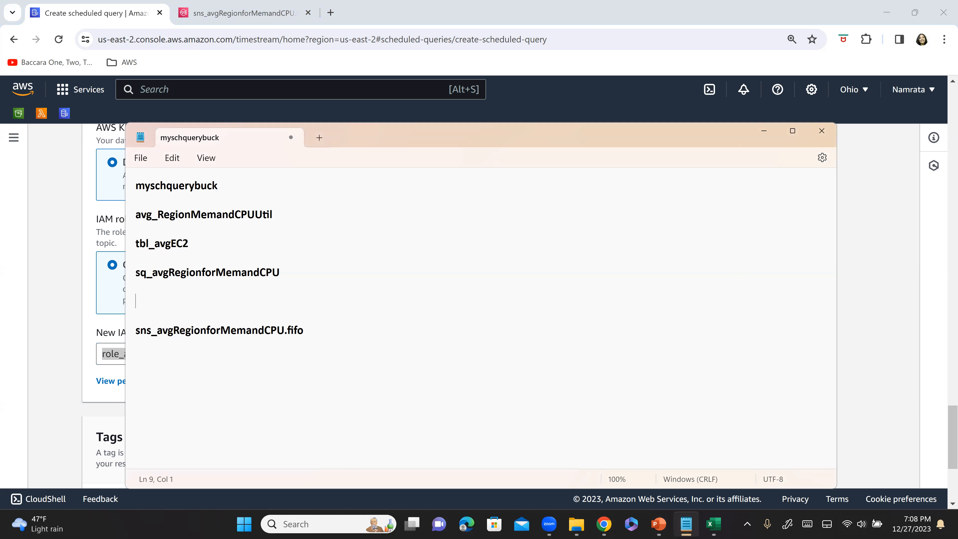
key(ctrl+v)
click(60, 387)
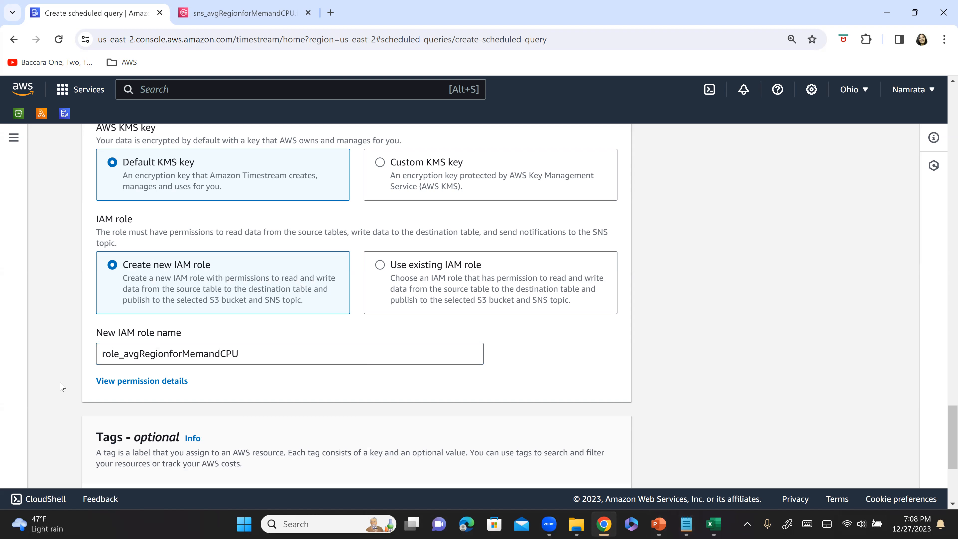
On the Step 7 slide, tick the SNS topic and S3 bucket bullets and circle Default KMS key and Create a new IAM role.
scroll(408, 358, down, 5)
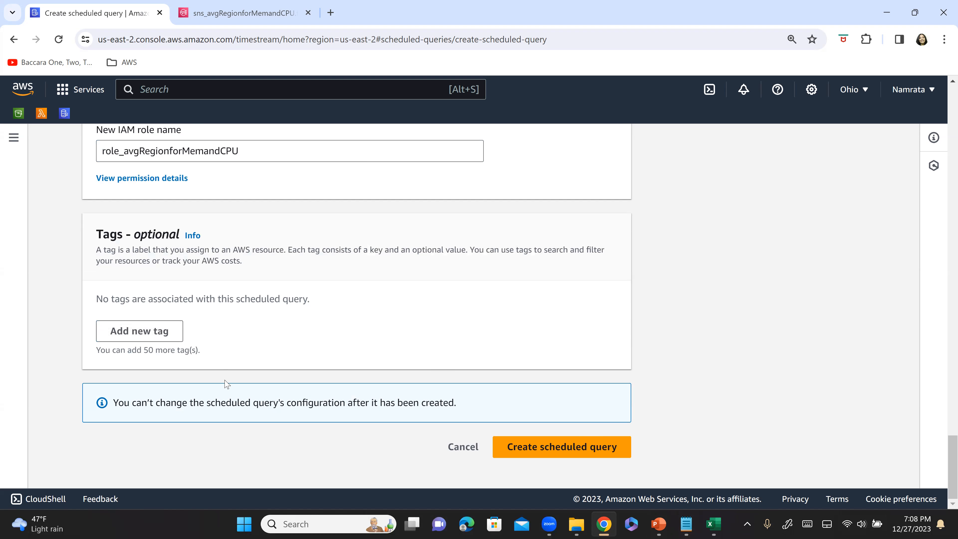
key(alt+Tab)
key(alt+Tab)
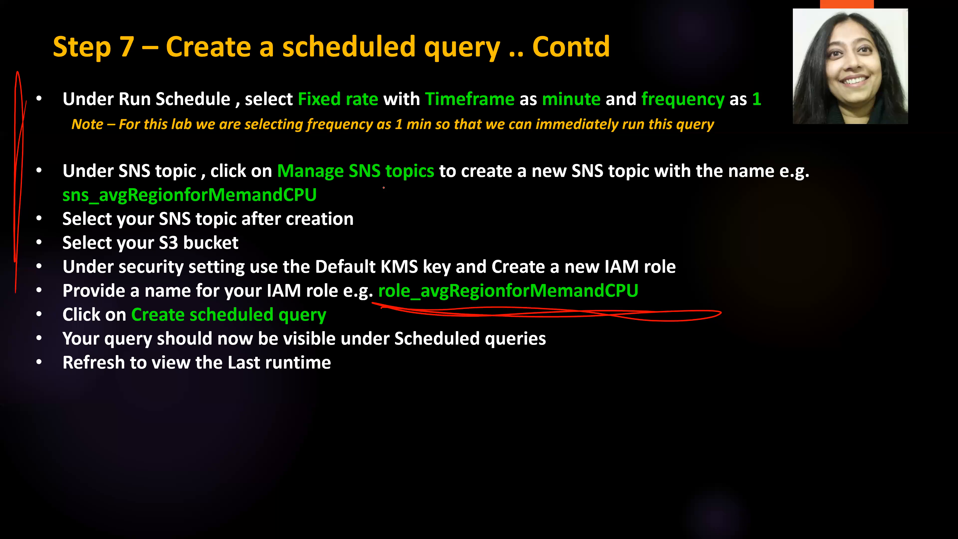
drag(384, 184, 498, 143)
drag(282, 245, 374, 209)
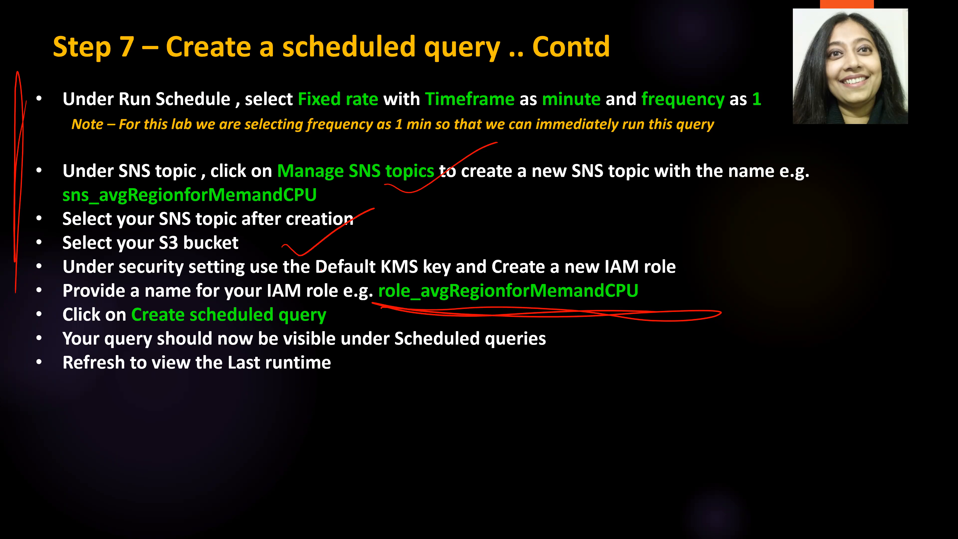
mouse_move(319, 275)
mouse_down()
mouse_move(471, 275)
mouse_move(320, 287)
mouse_move(383, 273)
mouse_up()
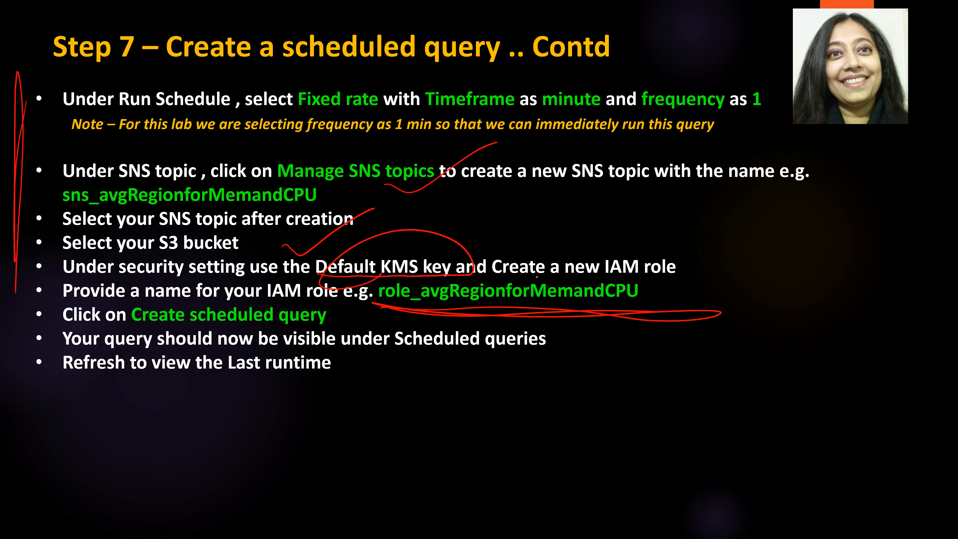
mouse_move(507, 274)
mouse_down()
mouse_move(705, 280)
mouse_move(499, 268)
mouse_up()
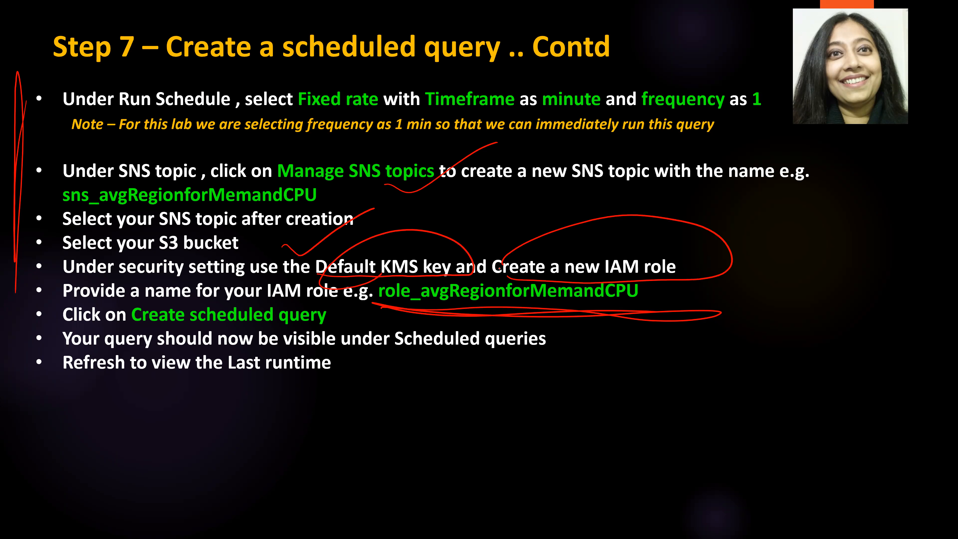
Tick the slide's Create scheduled query bullet and underline the bullets about Scheduled queries visibility and refreshing the Last runtime.
drag(12, 316, 75, 278)
drag(390, 355, 601, 394)
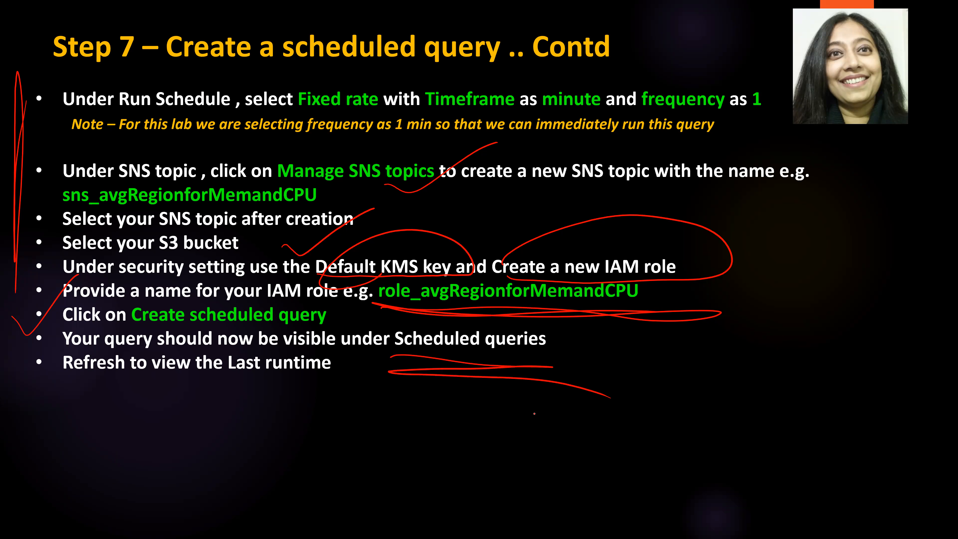
mouse_move(157, 393)
mouse_down()
mouse_move(52, 395)
mouse_move(320, 410)
mouse_up()
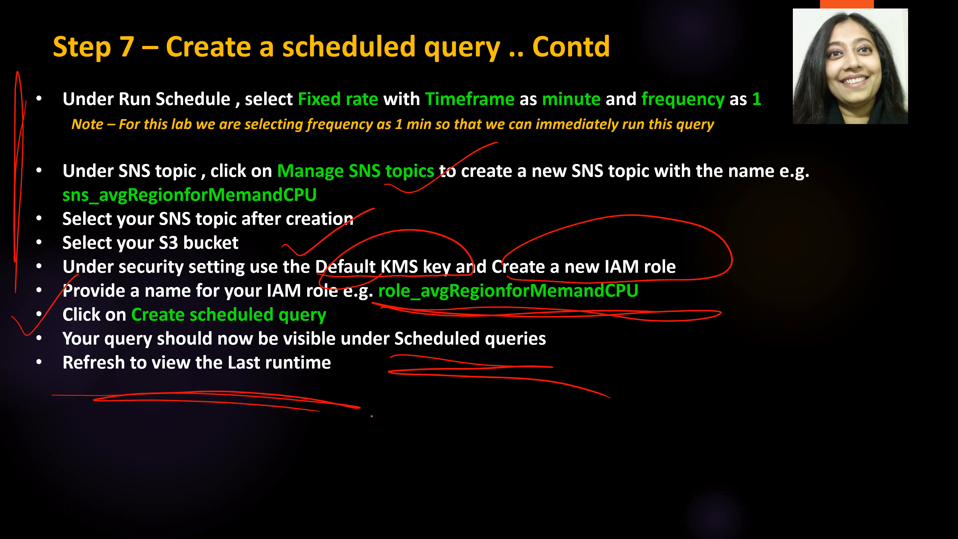
Return to the form in Chrome, create the scheduled query and dismiss the success banner.
key(alt+Tab)
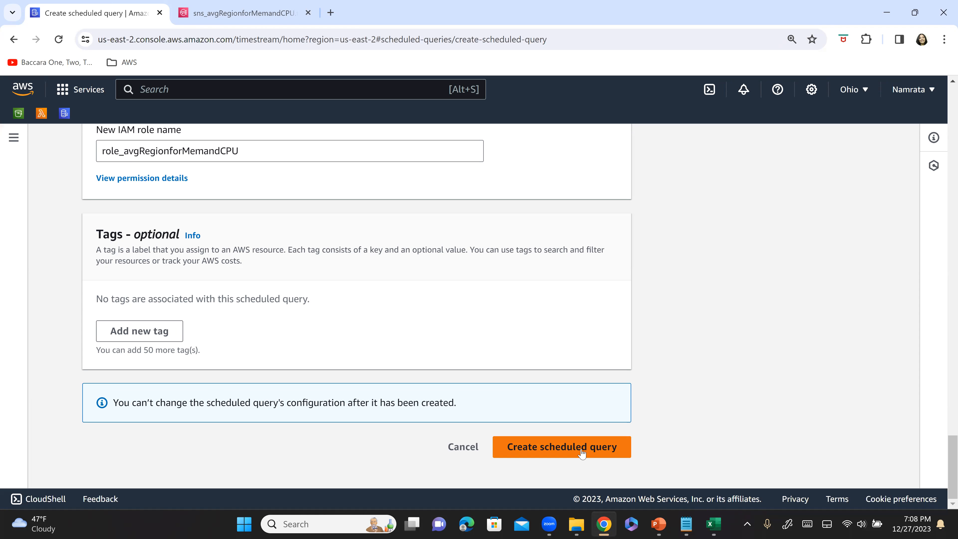
click(582, 451)
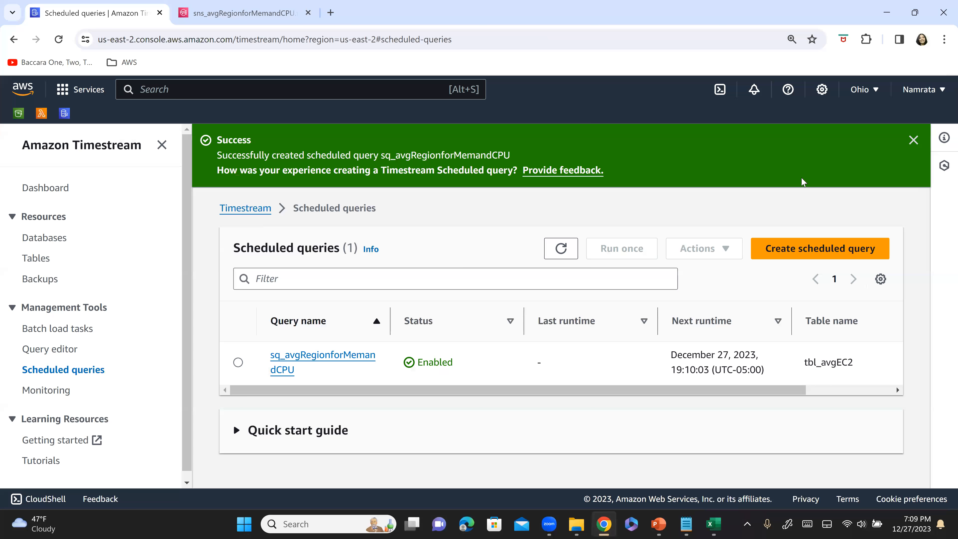
click(914, 140)
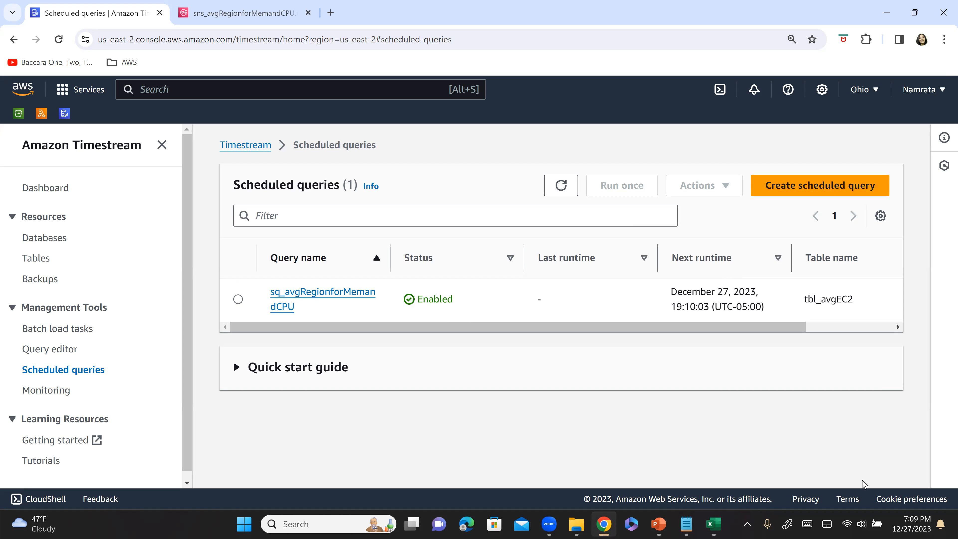
Switch to the slideshow to review the Step 7 instructions and advance to the following slide.
mouse_move(919, 521)
key(alt+Tab)
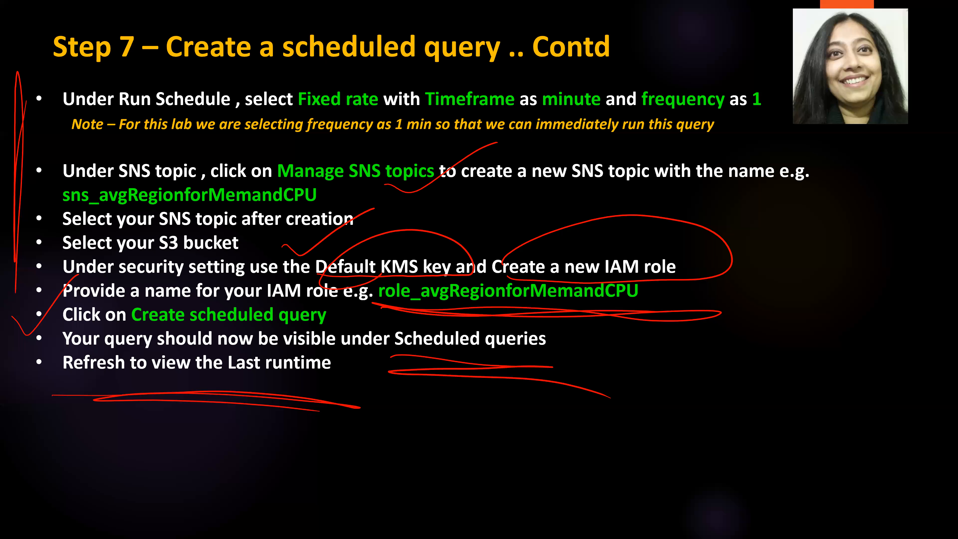
key(Right)
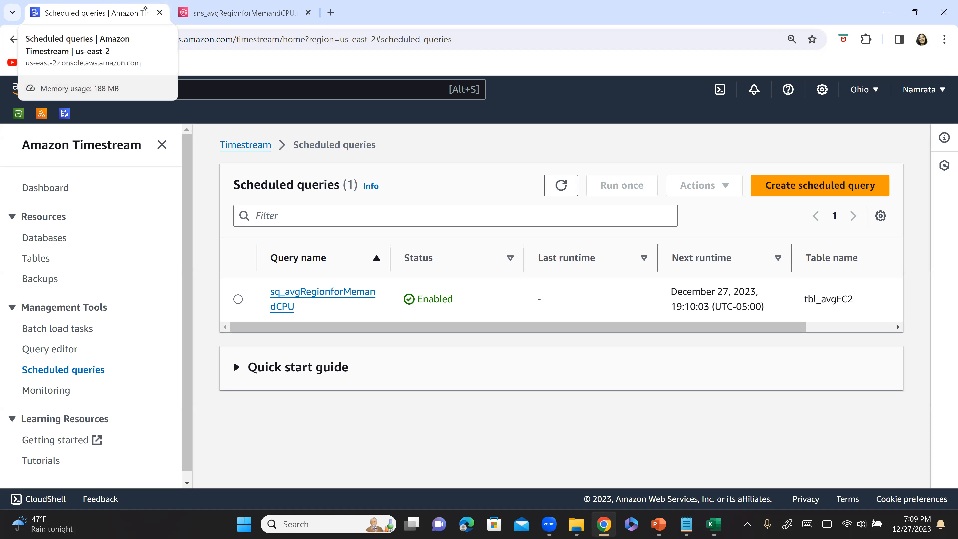
Return to Chrome and run sq_avgRegionforMemandCPU once with the invocation date 2023/12/27 and UTC time 00:00.
click(238, 301)
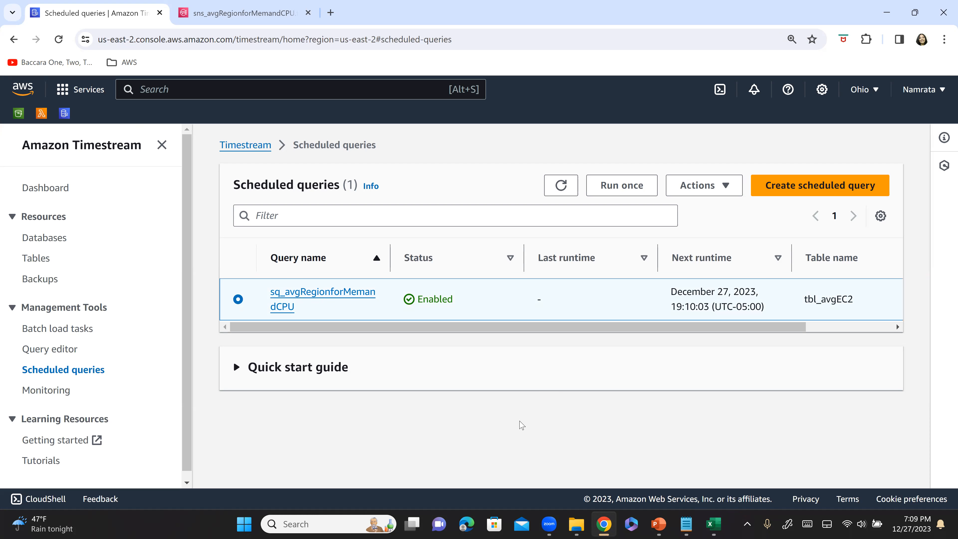
click(634, 187)
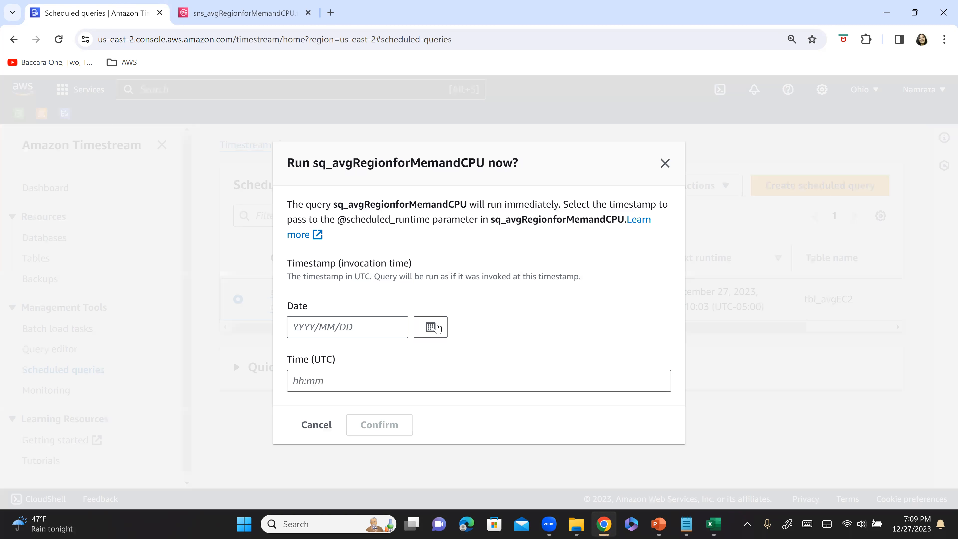
click(437, 328)
click(368, 278)
click(337, 381)
text(00:00)
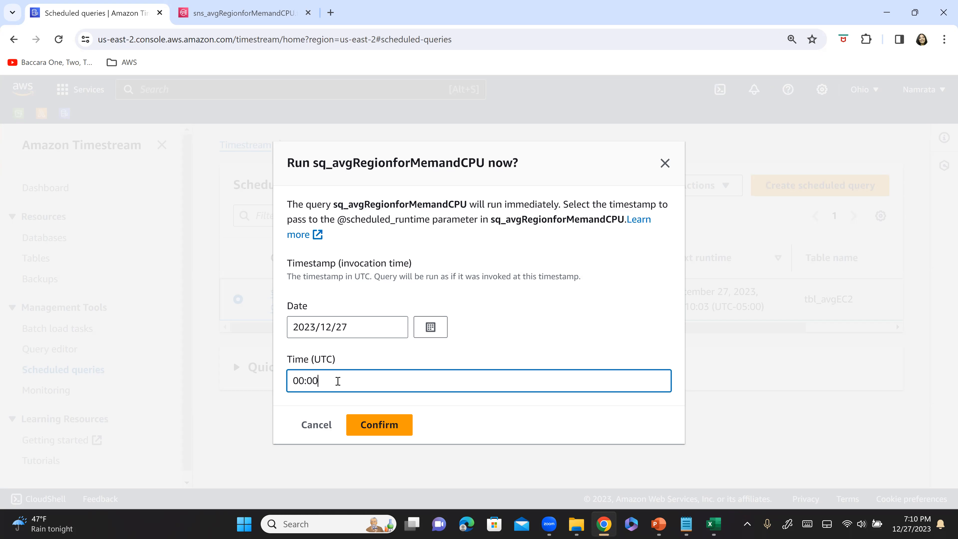
click(394, 431)
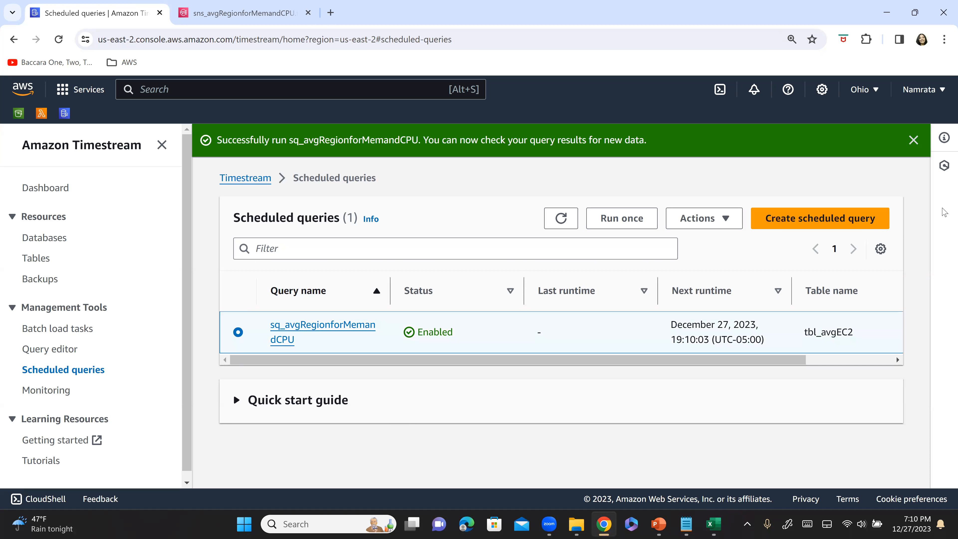
Dismiss the run notification, refresh the scheduled queries list and highlight the hour and minute of the query's next runtime.
click(915, 140)
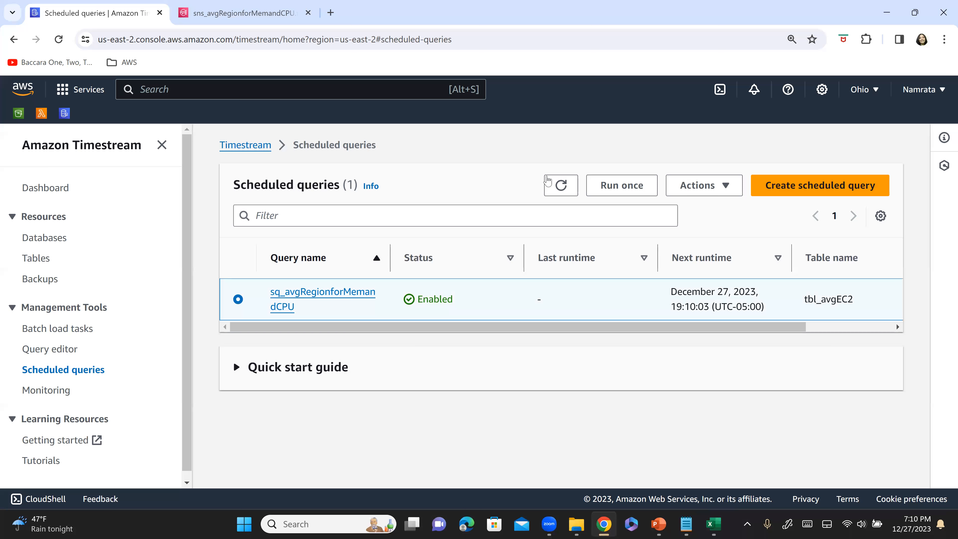
click(560, 187)
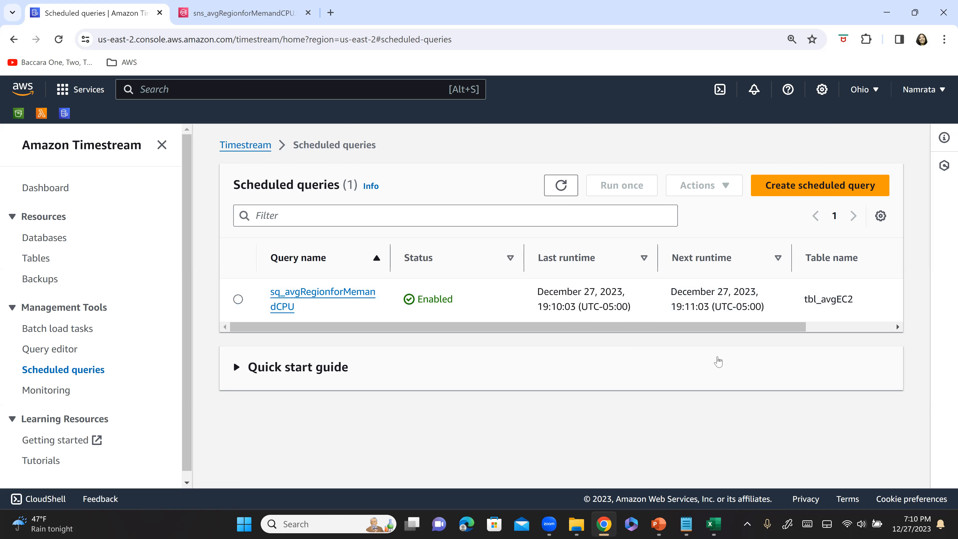
drag(673, 308, 696, 307)
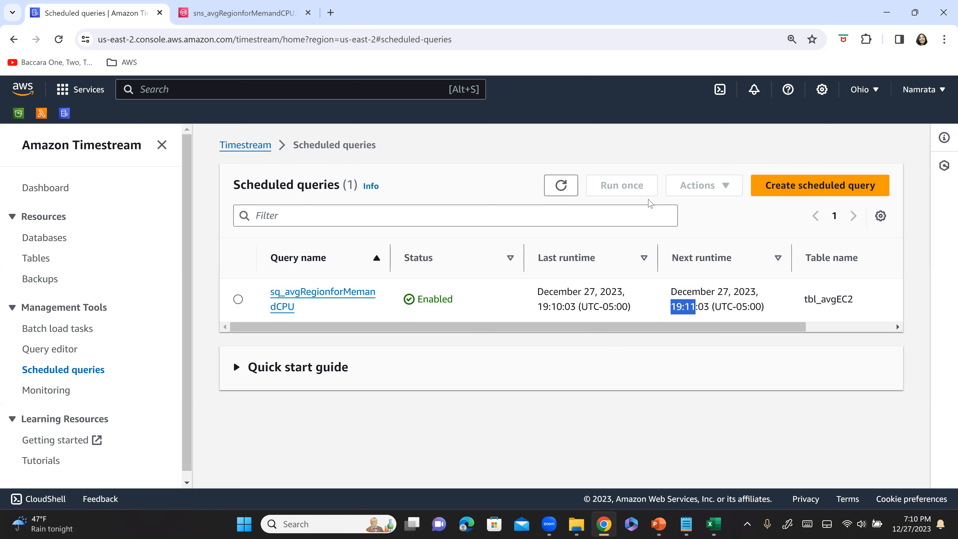